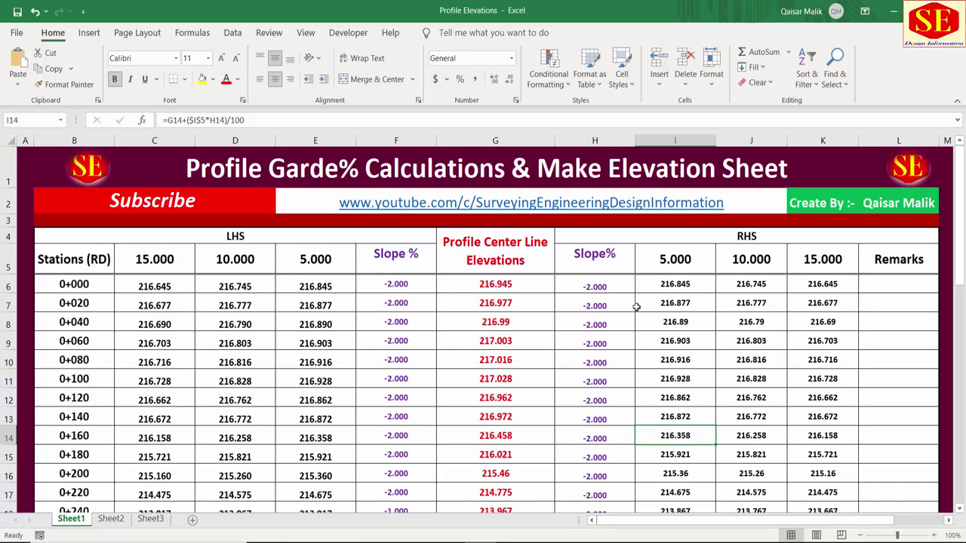
Scroll and pan the road profile drawing to view the later stations
scroll(468, 339, "down", 1)
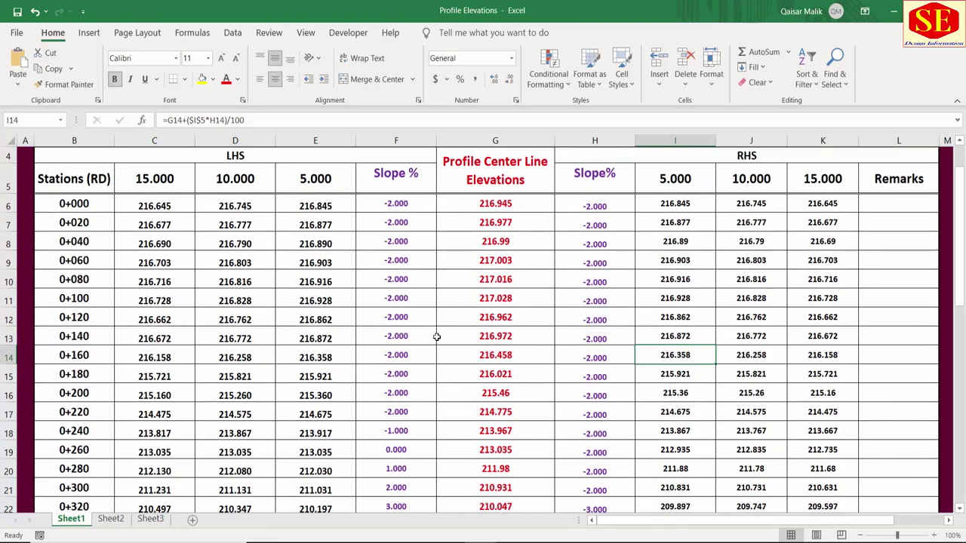
scroll(436, 336, "down", 1)
scroll(436, 337, "down", 1)
scroll(436, 336, "down", 1)
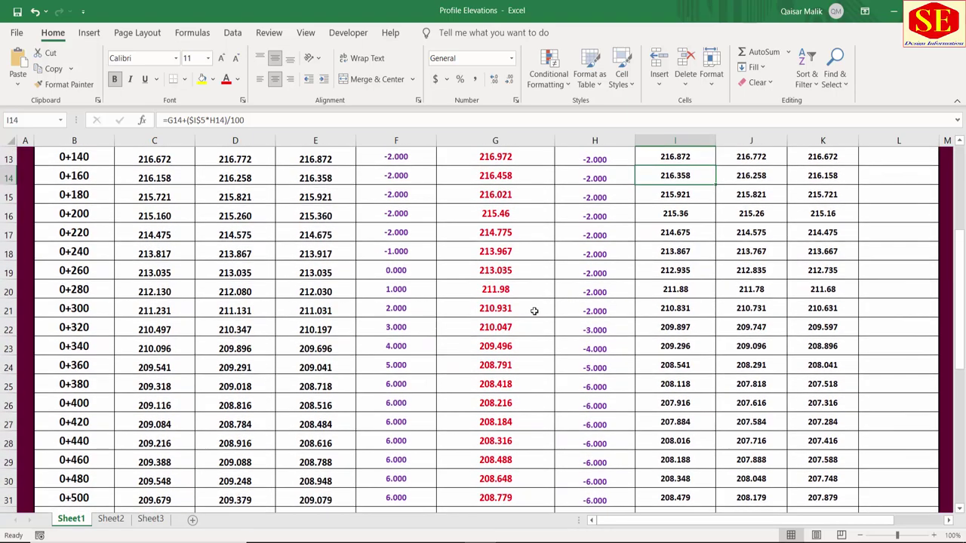
scroll(533, 311, "up", 4)
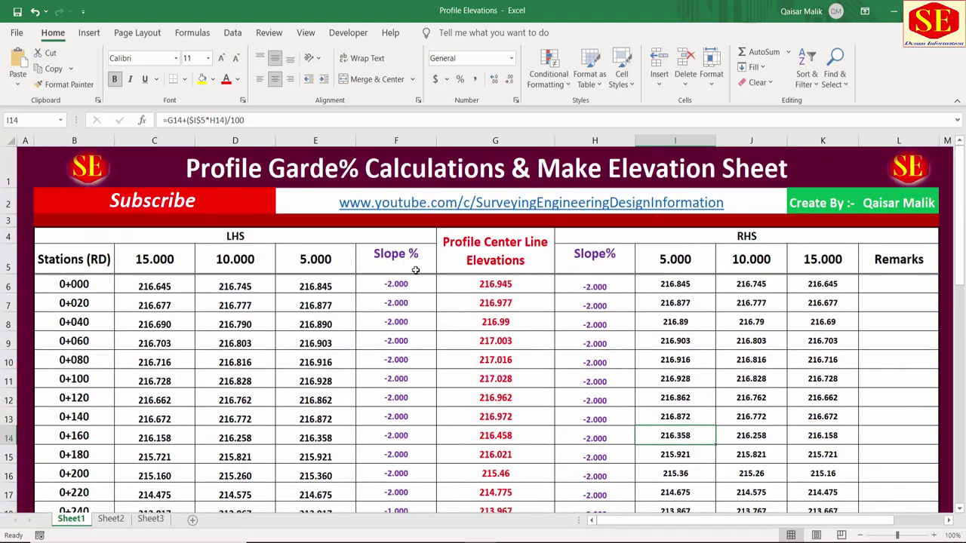
scroll(414, 270, "down", 1)
scroll(453, 279, "down", 2)
scroll(566, 302, "down", 2)
scroll(705, 320, "down", 1)
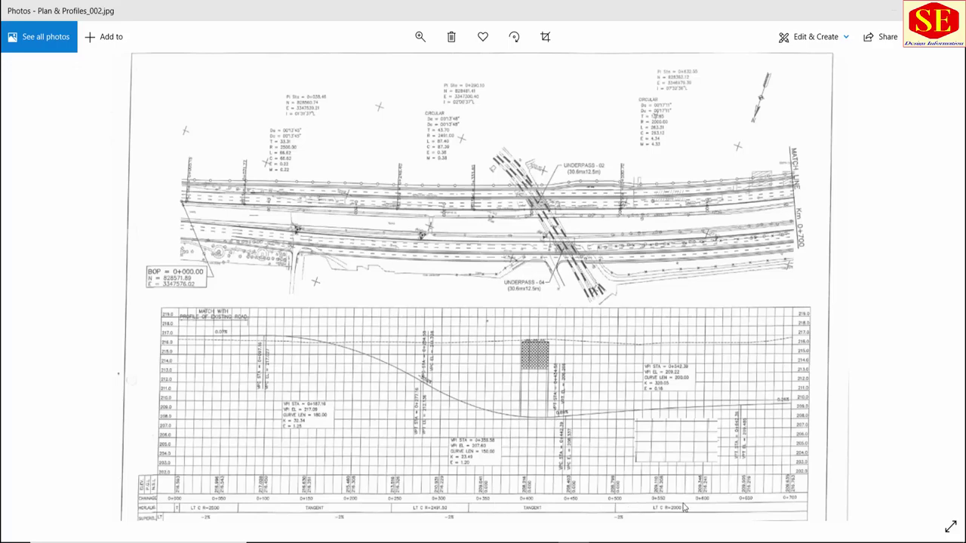
scroll(366, 495, "up", 3)
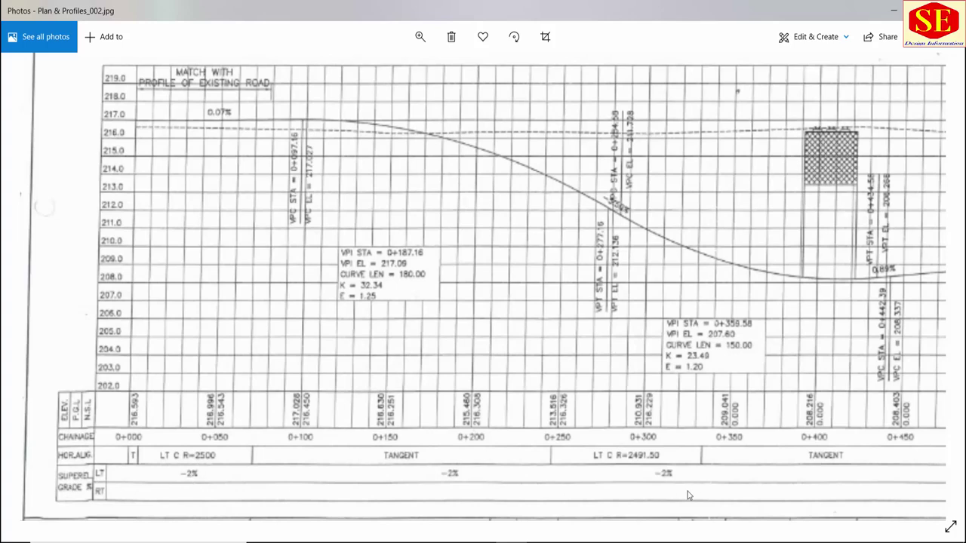
left_click_drag(718, 490, 374, 487)
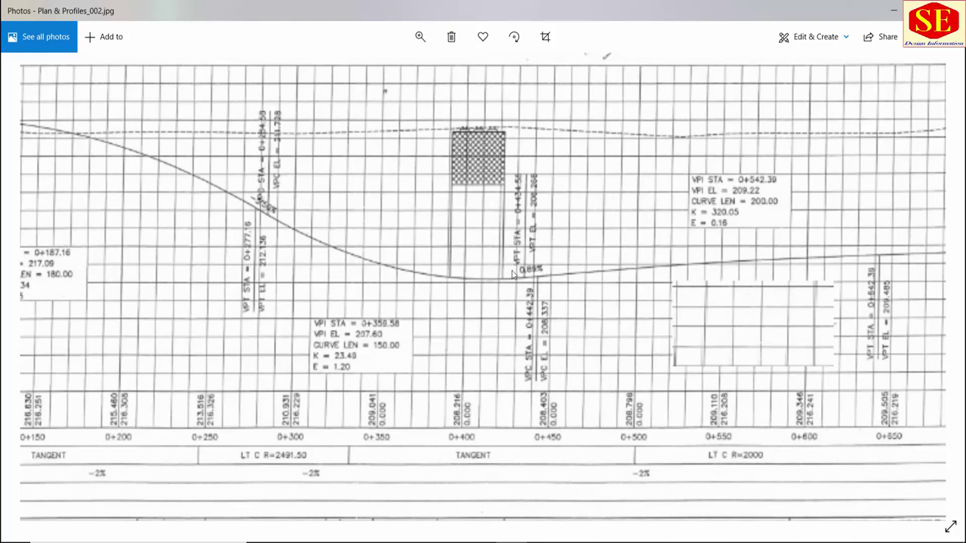
scroll(512, 332, "down", 5)
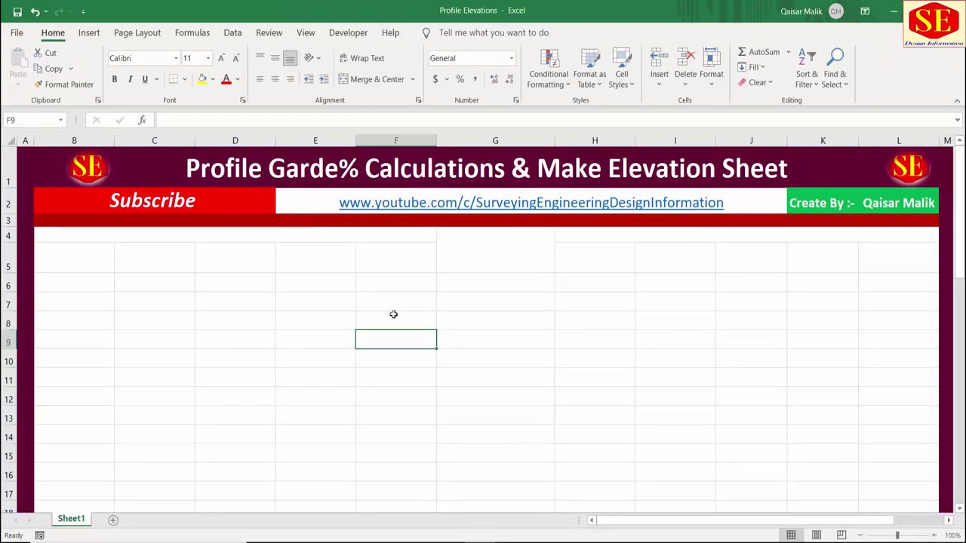
Enter the heading 'Profile Center Line Elevations' in merged cell G4:G5
left_click(74, 274)
left_click(489, 255)
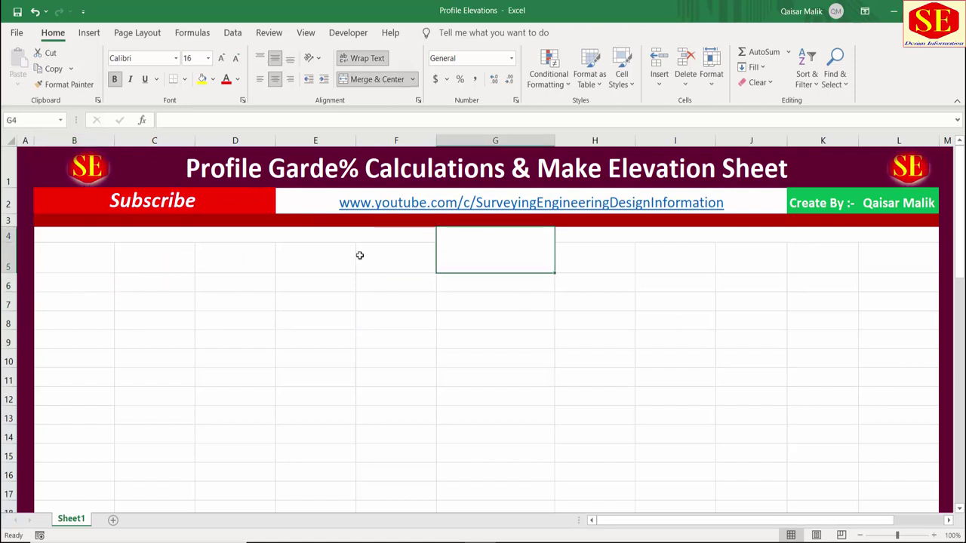
left_click(206, 273)
left_click(112, 256)
left_click(491, 262)
type("Profile")
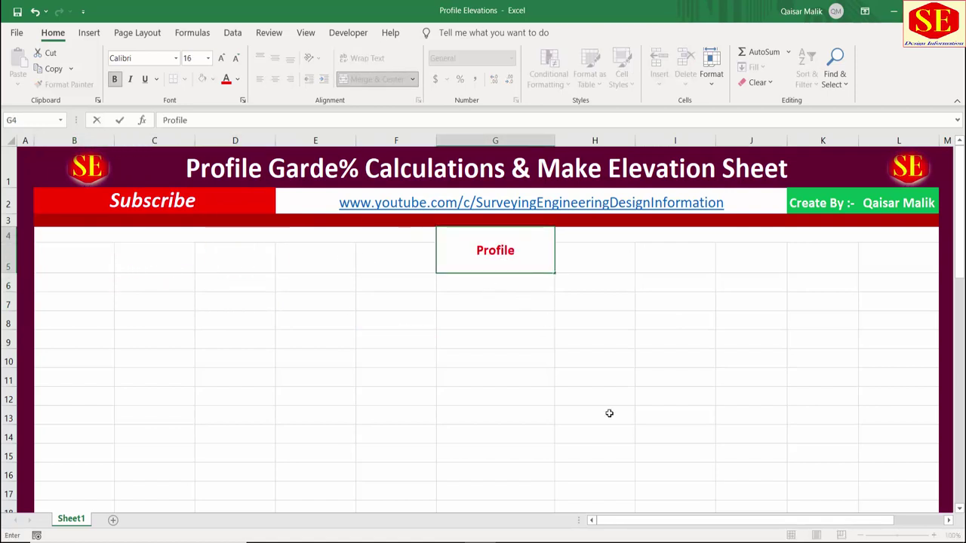
type(" Center")
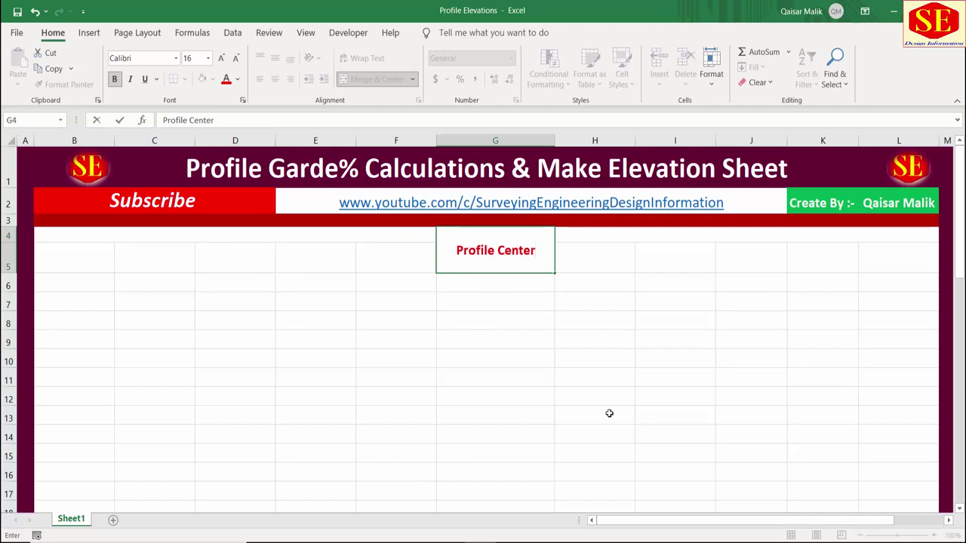
type(" Line E")
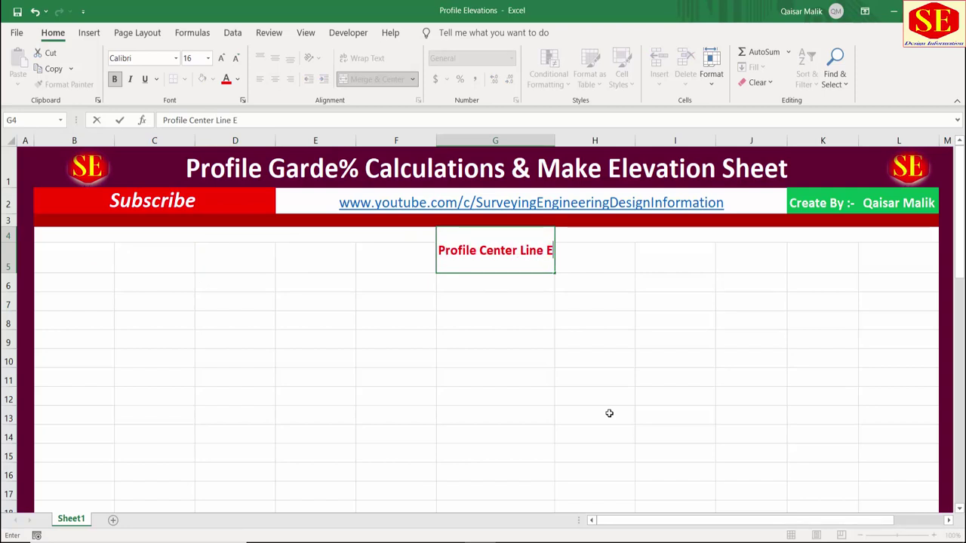
type("levation")
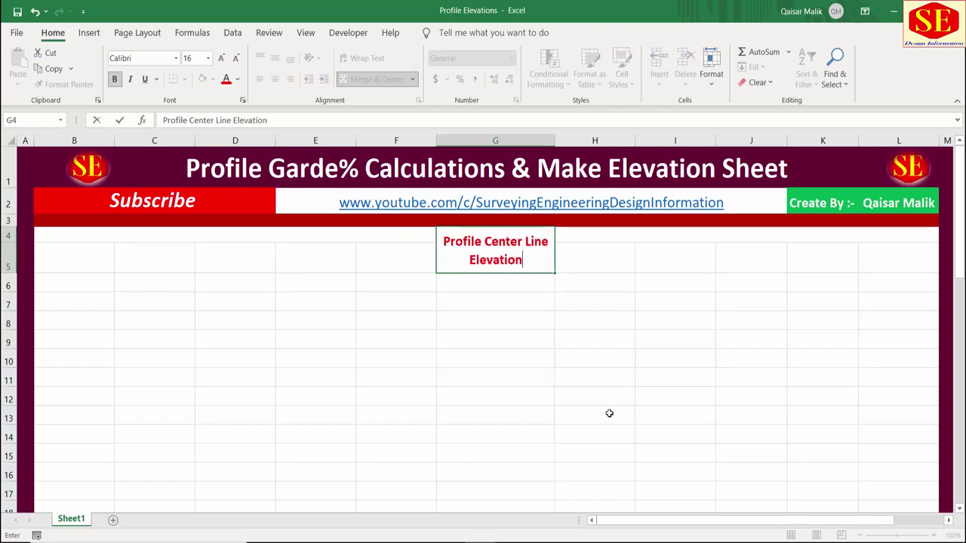
type("s")
left_click(608, 436)
Merge B4:F4 with the heading LHS and label merged H4:L4 as RHS
left_click(506, 264)
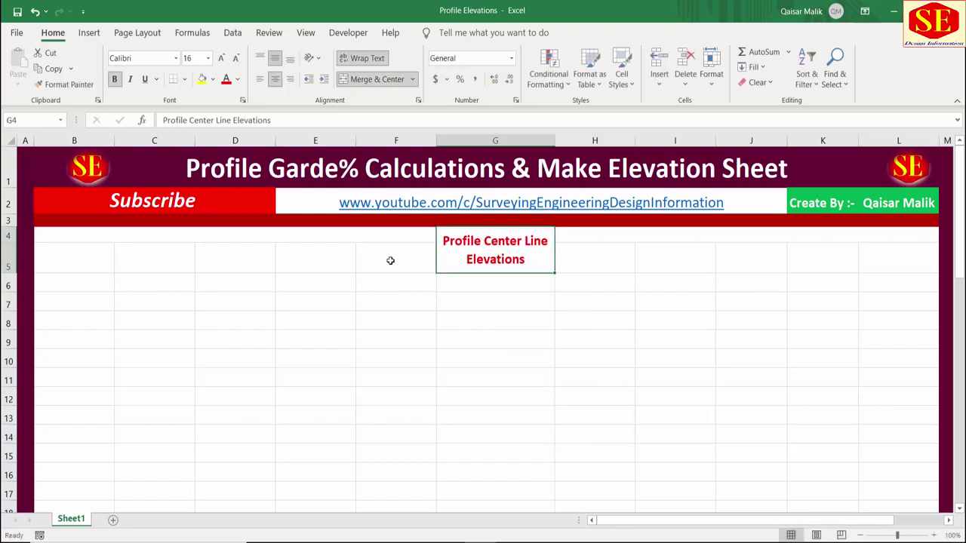
left_click(336, 254)
left_click_drag(326, 241, 250, 241)
key("F4")
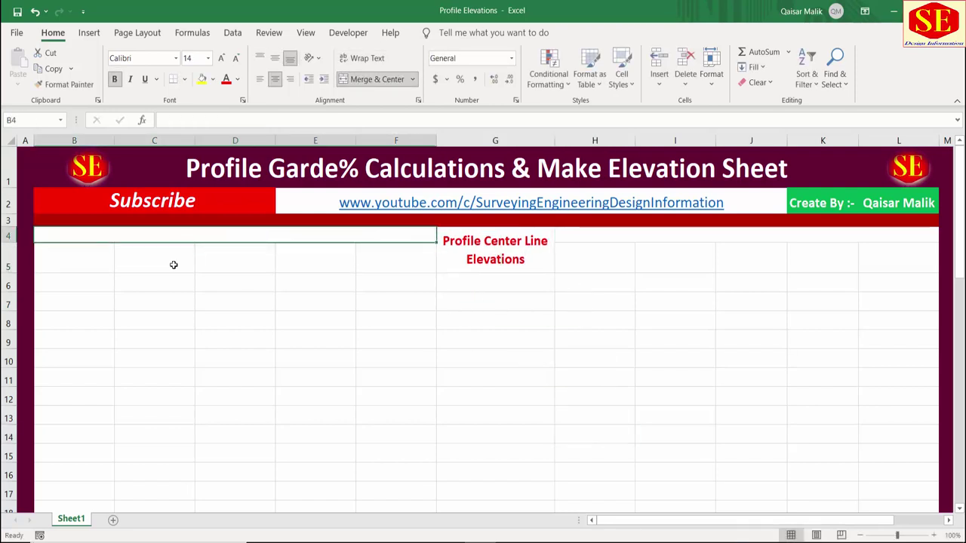
type("LHS")
key("Return")
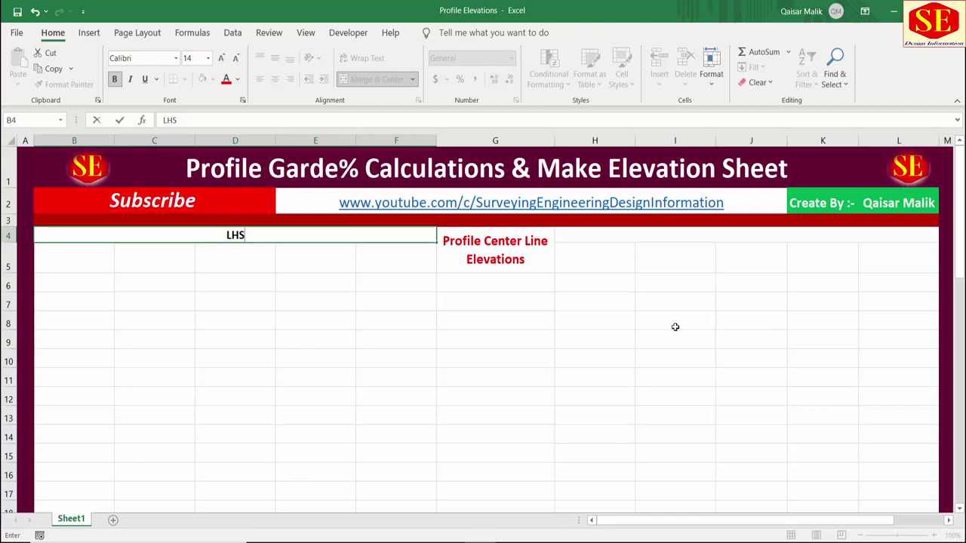
left_click(646, 234)
type("RHS")
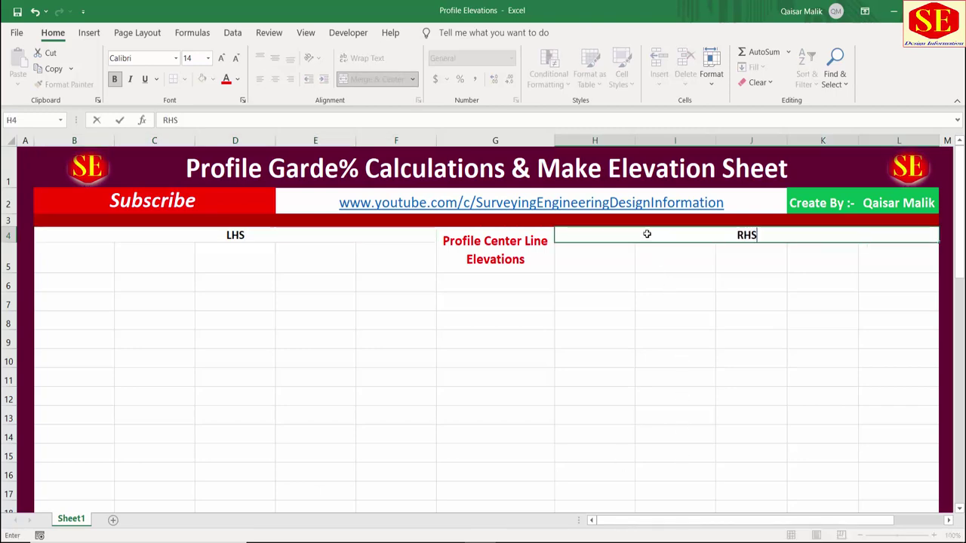
key("Return")
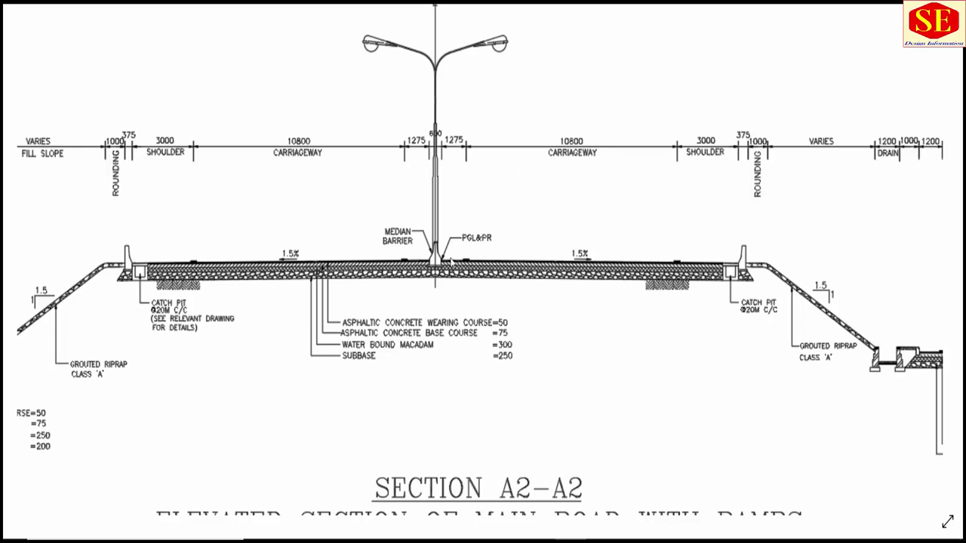
left_click_drag(274, 200, 310, 202)
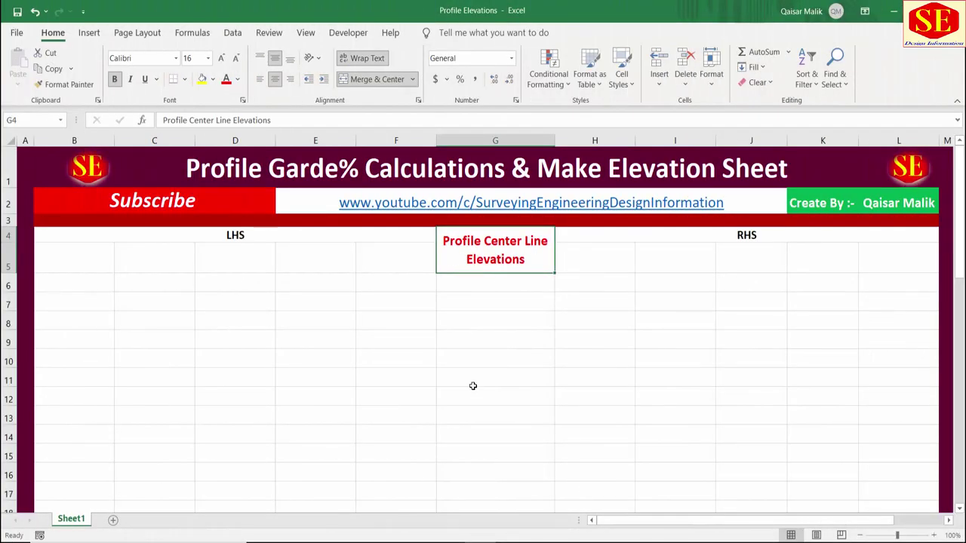
Label F5 'Slope %' and H5 'Slope%' as the slope column headings
left_click(392, 275)
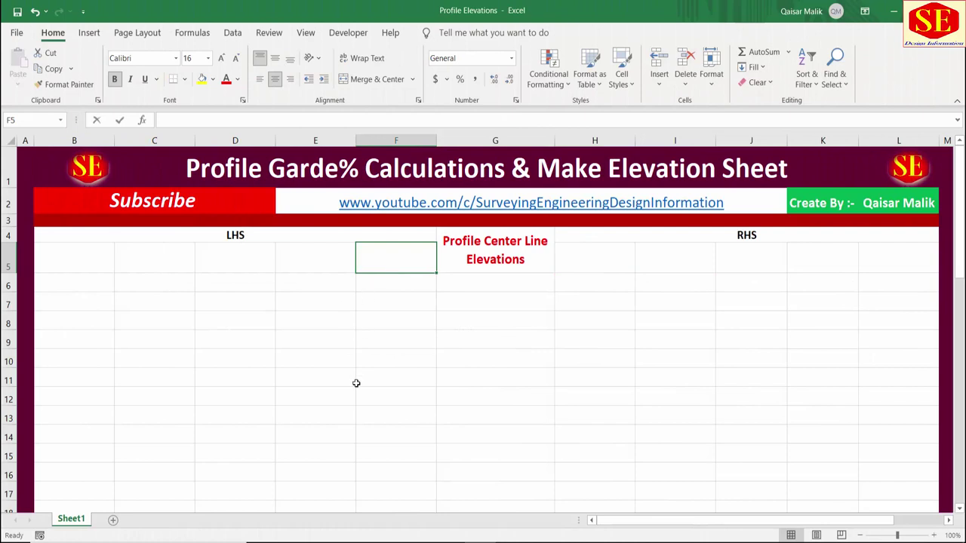
type("Slope %")
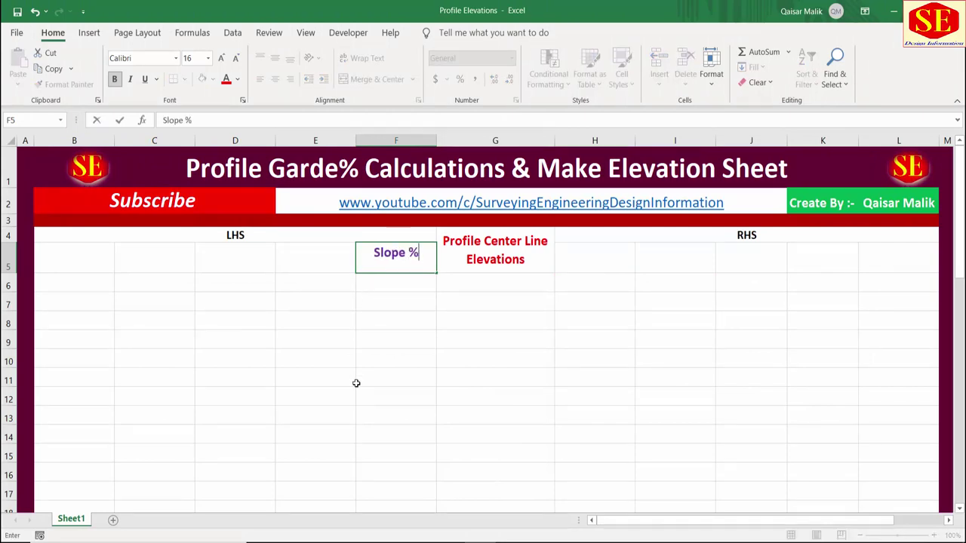
left_click(355, 383)
left_click(604, 254)
type("Slop")
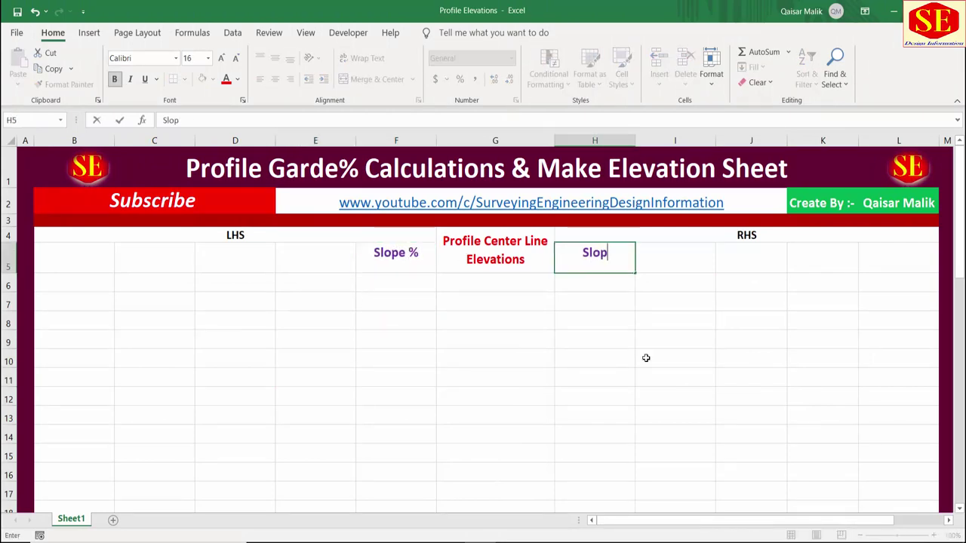
type("e%")
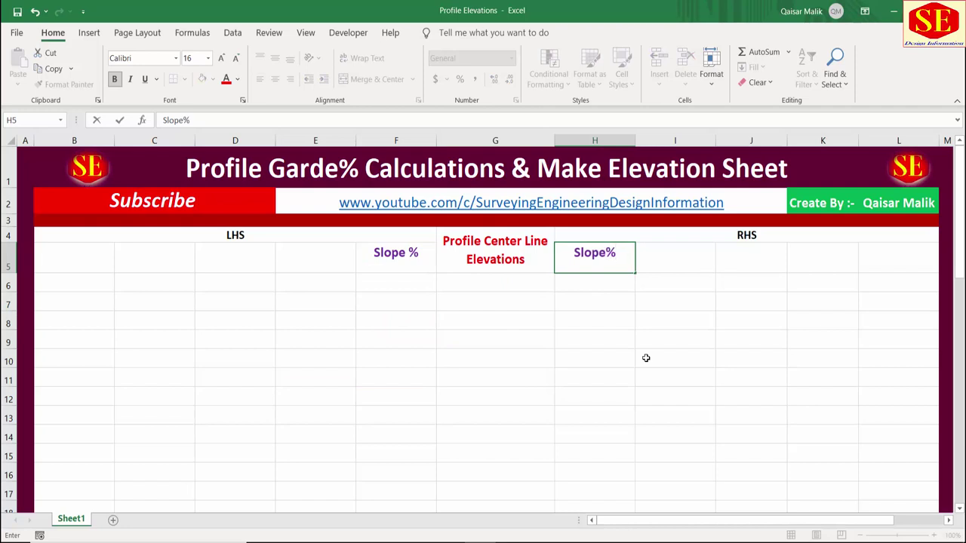
left_click(646, 358)
Enter right offsets 5, 10 and 15 in I5:K5 and 'Remarks' in L5
left_click(627, 260)
key("Right")
key("Right")
key("Right")
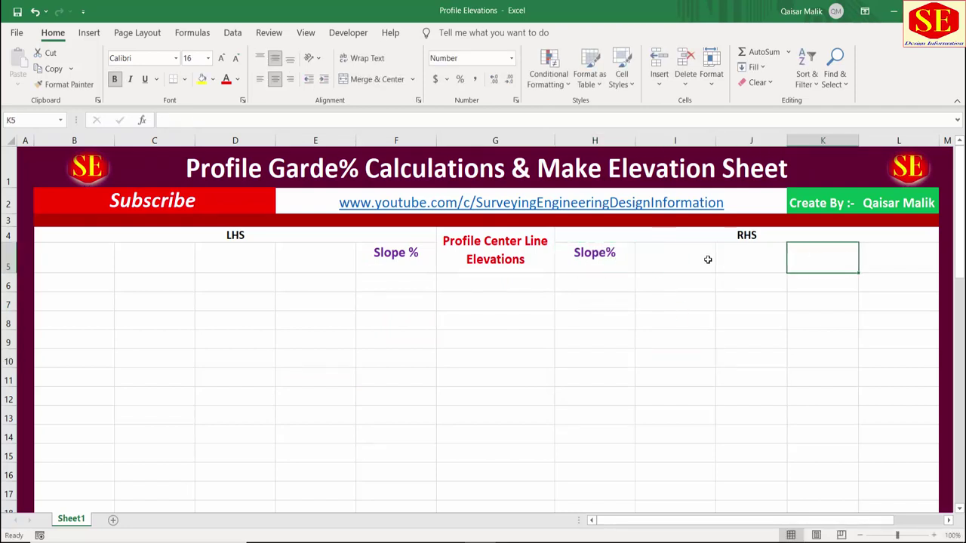
left_click(708, 260)
type("5")
key("Right")
key("F2")
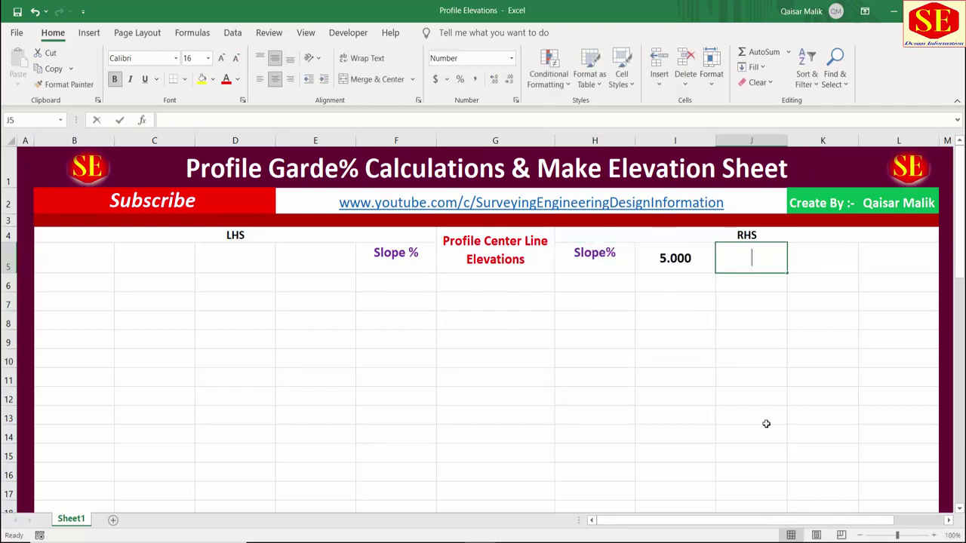
type("10")
key("Right")
type("15")
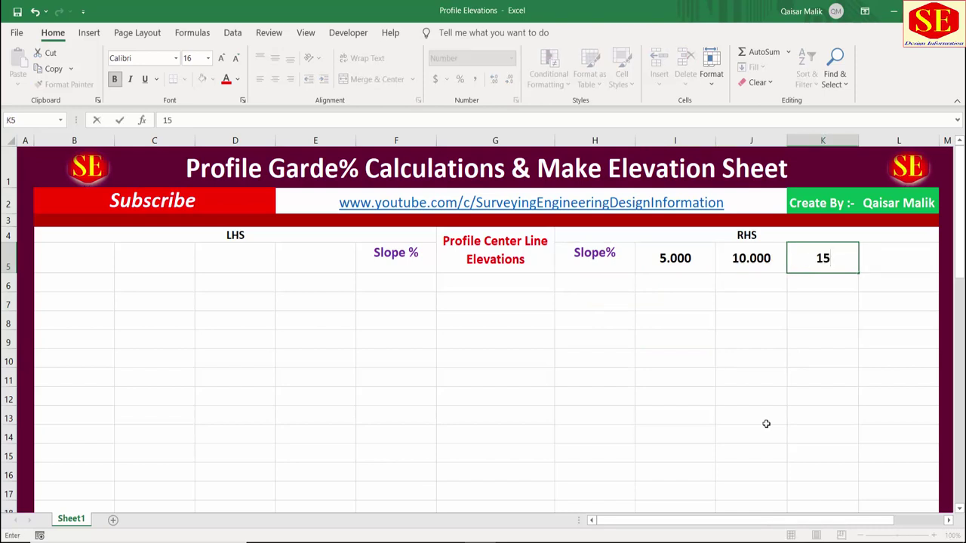
key("Right")
left_click(744, 262)
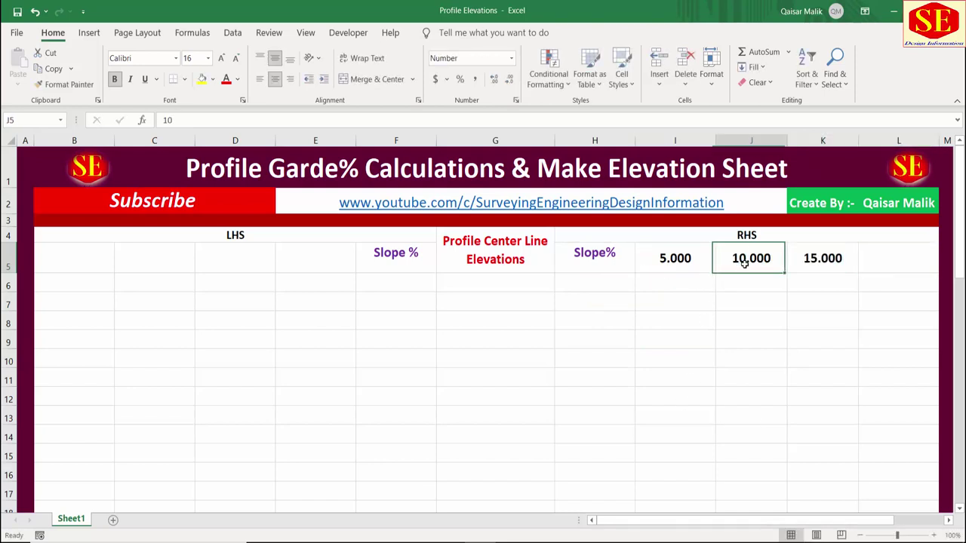
left_click(896, 252)
type("Remark")
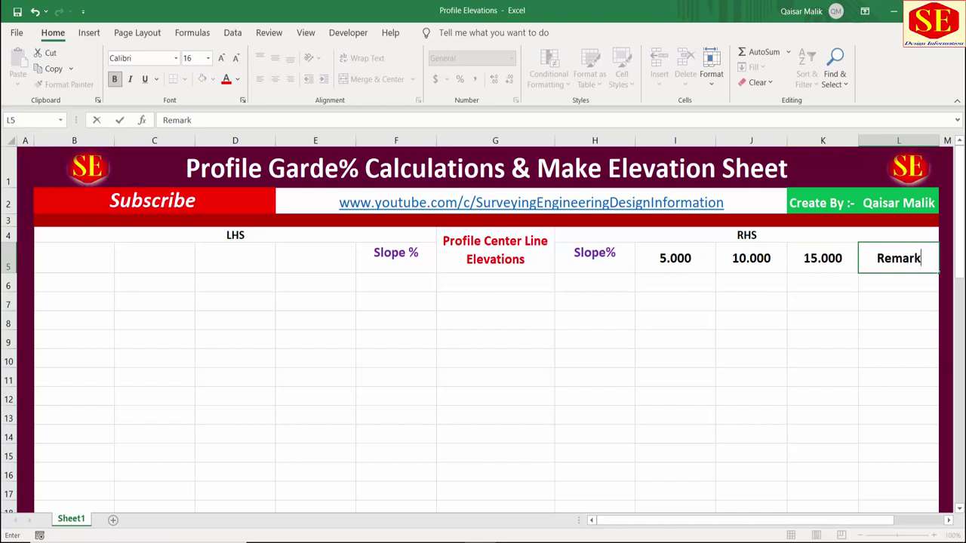
type("s")
left_click(751, 475)
Enter left offsets 5, 10 and 15 in E5, D5 and C5
left_click(307, 267)
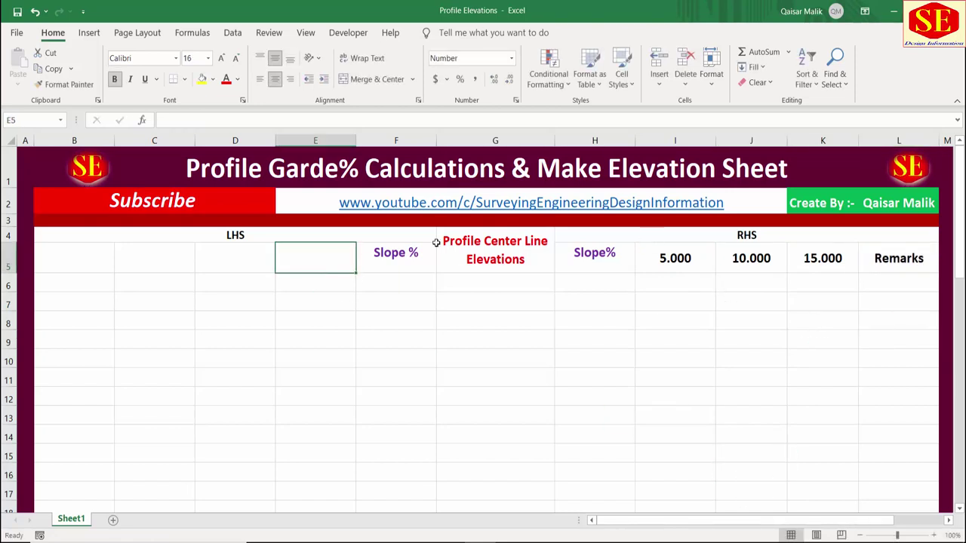
type("5")
key("Left")
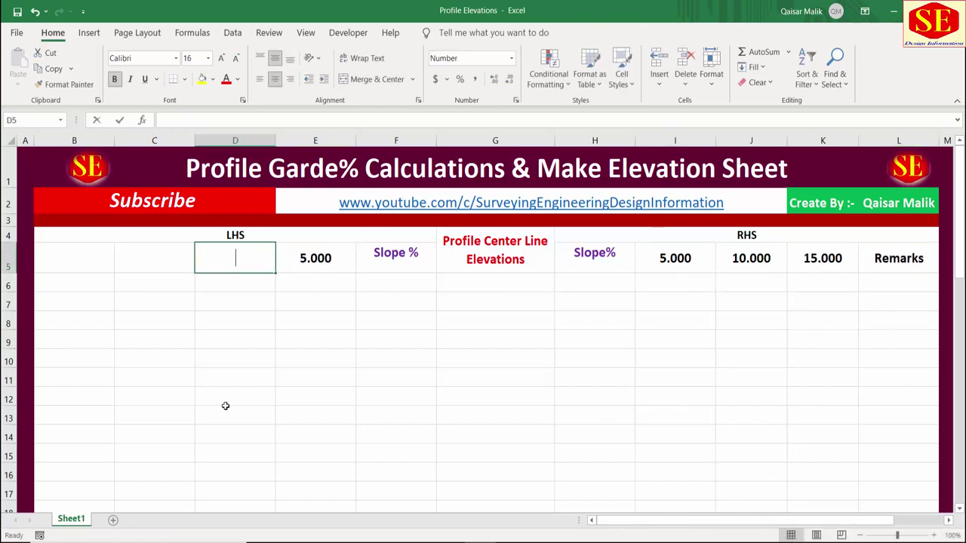
type("10")
key("Left")
type("15")
key("Return")
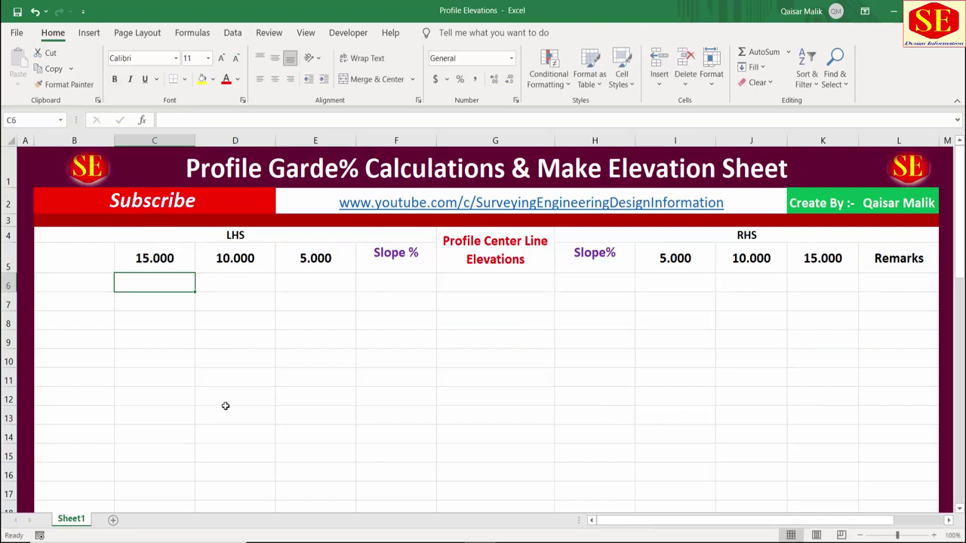
Type 'Stations (RD)' into B5, fixing a typo along the way
left_click(320, 268)
left_click(117, 265)
left_click(75, 257)
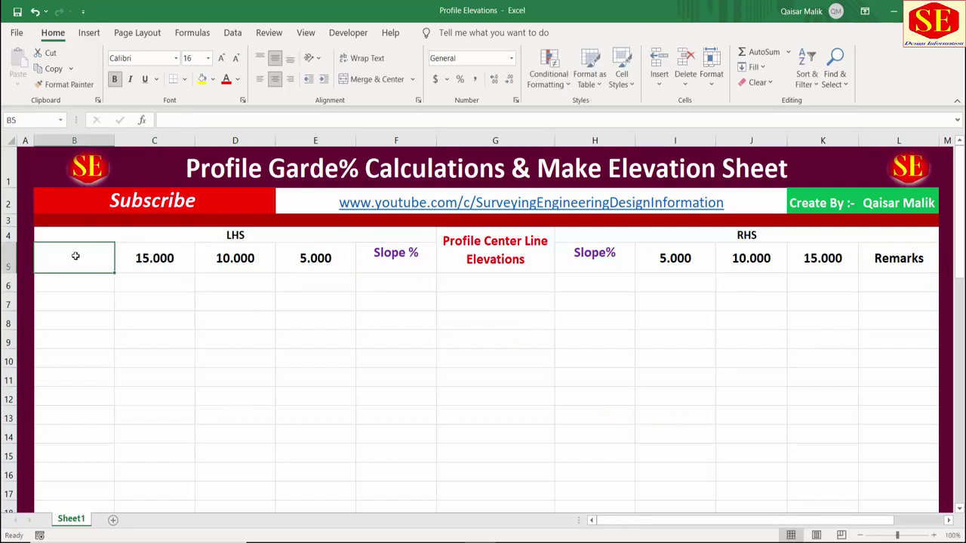
type("Stat")
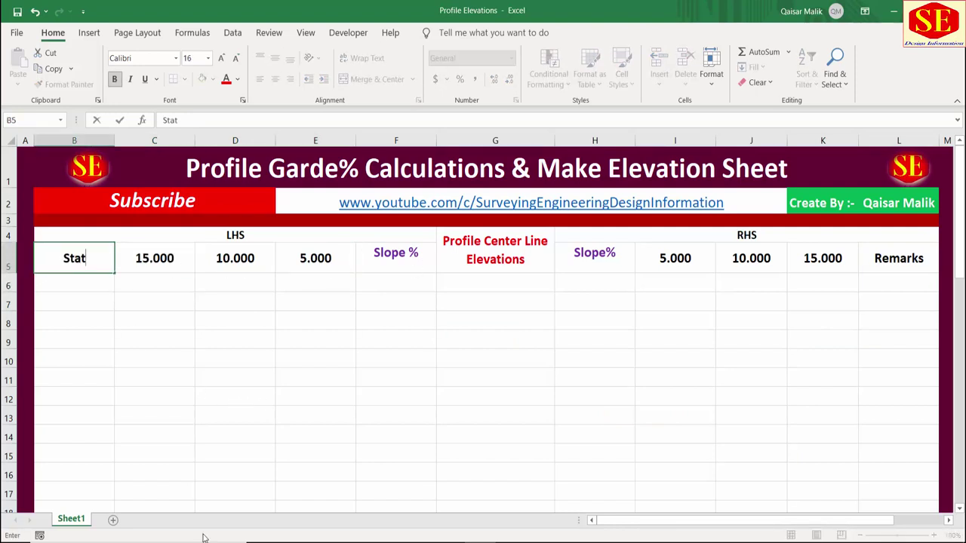
key("BackSpace")
type("tio")
type("ns (")
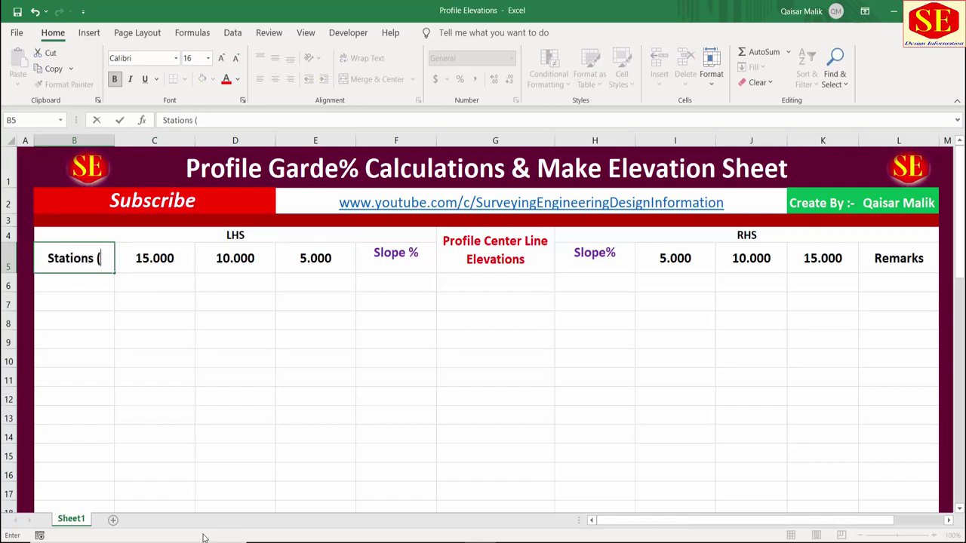
type("RD)")
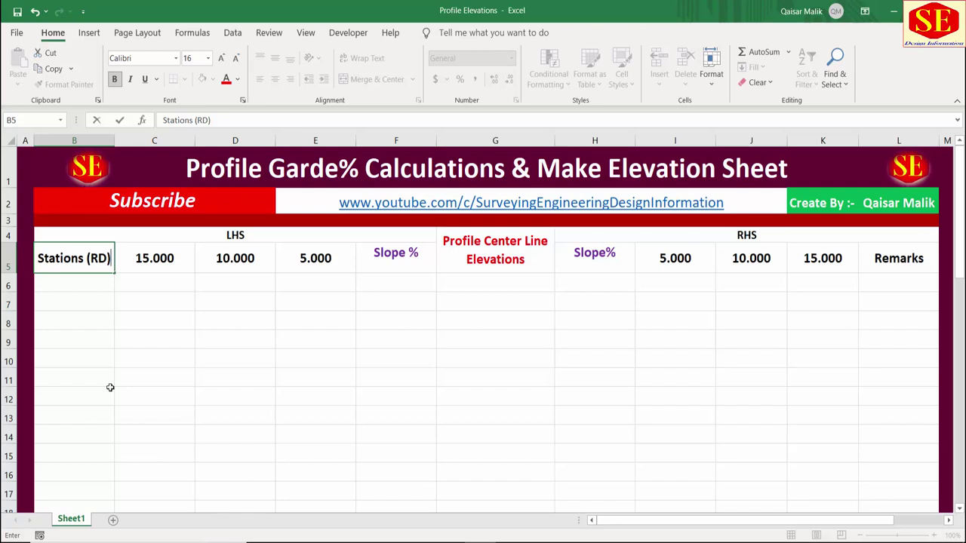
key("F2")
Review the slope, centre-line elevation, offset and Remarks columns in the header row
left_click_drag(394, 254, 398, 483)
left_click_drag(594, 256, 582, 388)
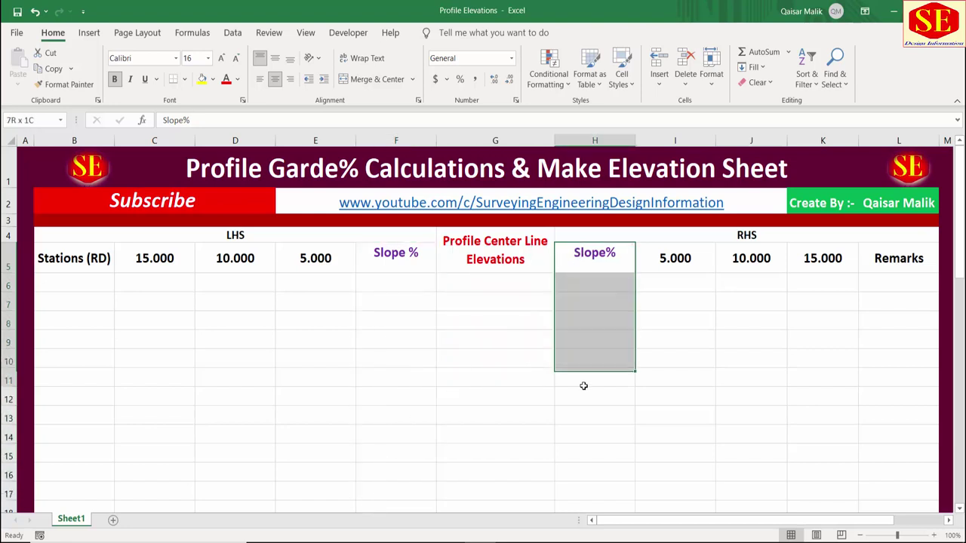
left_click(590, 265)
left_click(592, 299)
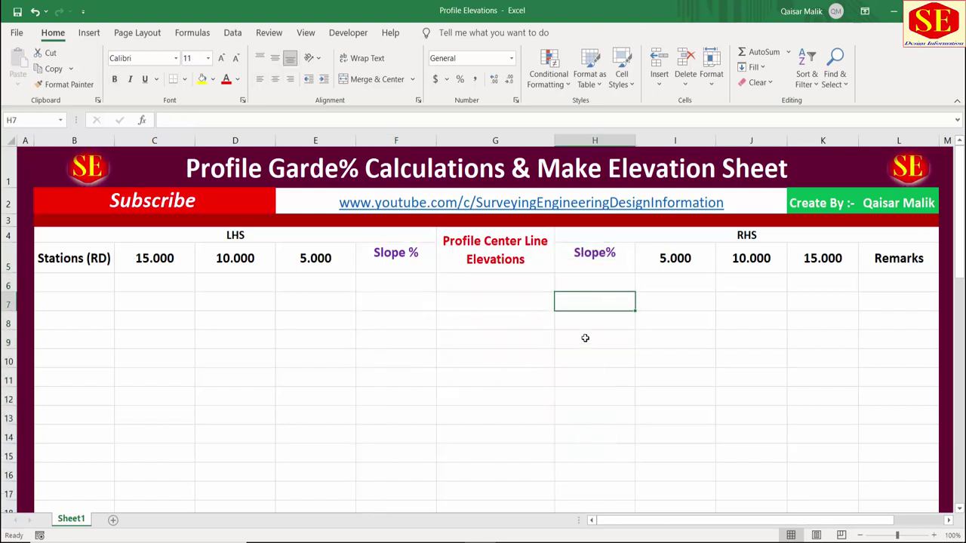
left_click(504, 268)
left_click(506, 301)
left_click(511, 355)
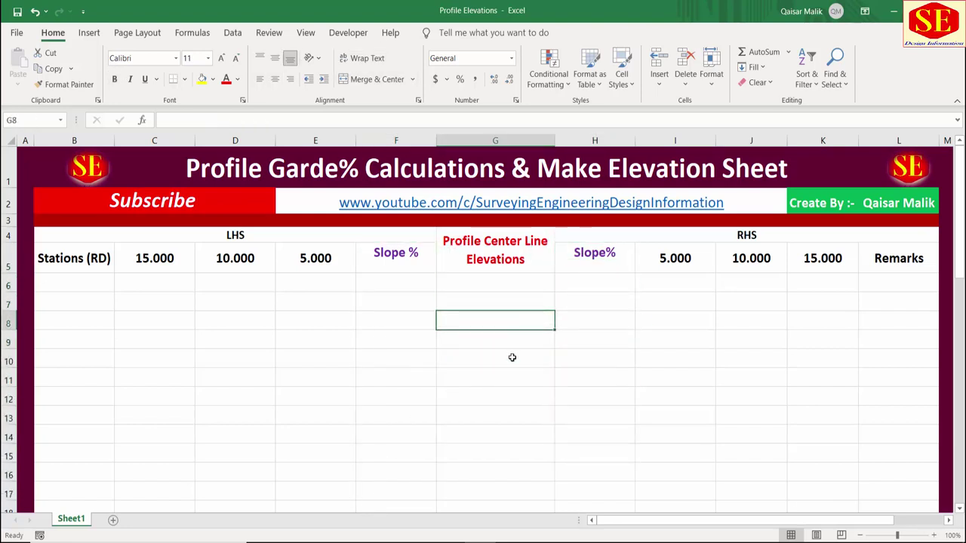
left_click(514, 303)
left_click(493, 339)
left_click(495, 358)
left_click(596, 283)
left_click(407, 283)
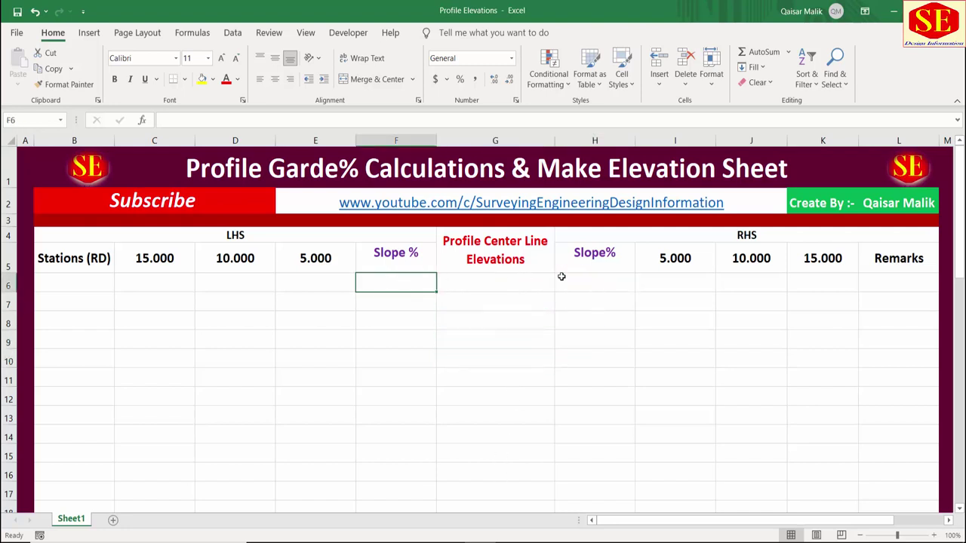
left_click(567, 281)
left_click(667, 260)
left_click(747, 261)
left_click(821, 260)
left_click(890, 261)
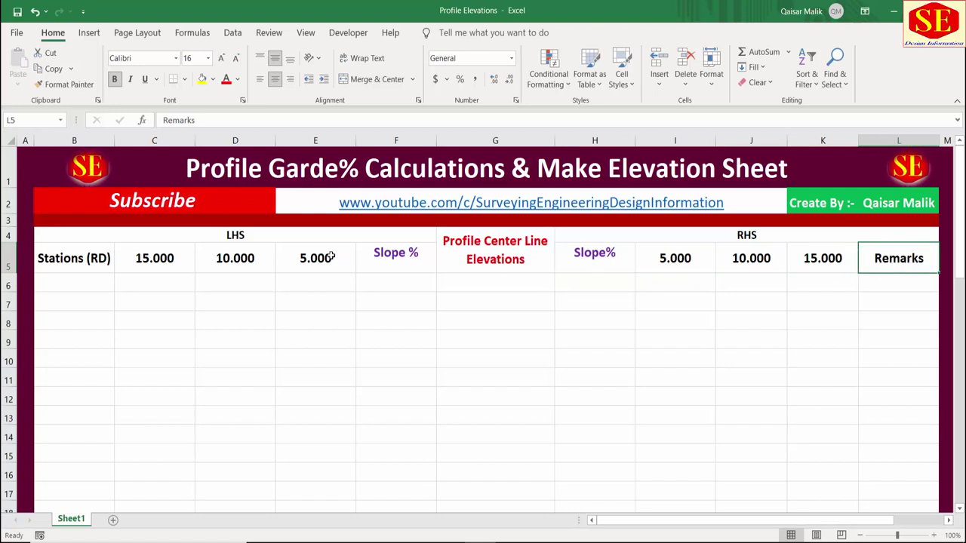
left_click(330, 257)
key("Left")
key("Left")
Enter station values 0, 20 and 40 in B6:B8
left_click(86, 285)
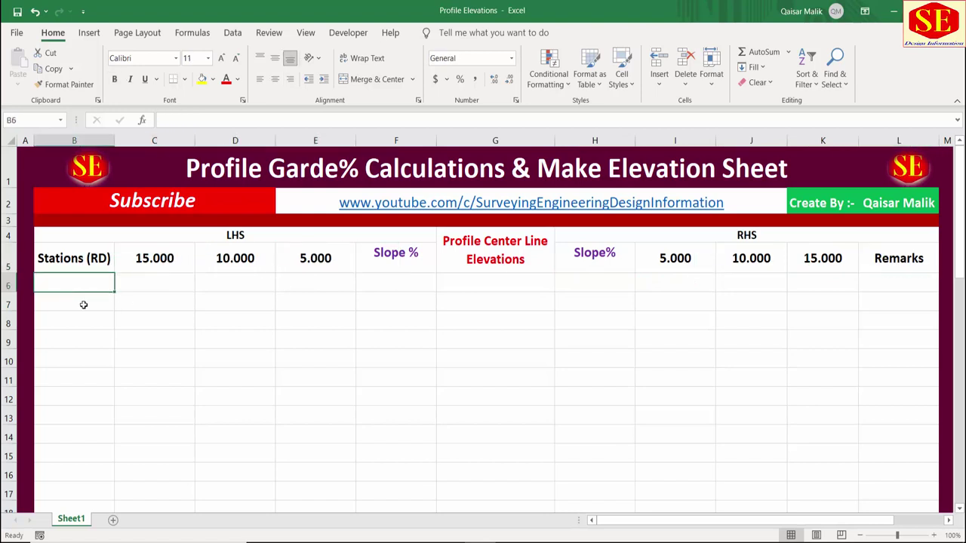
type("0")
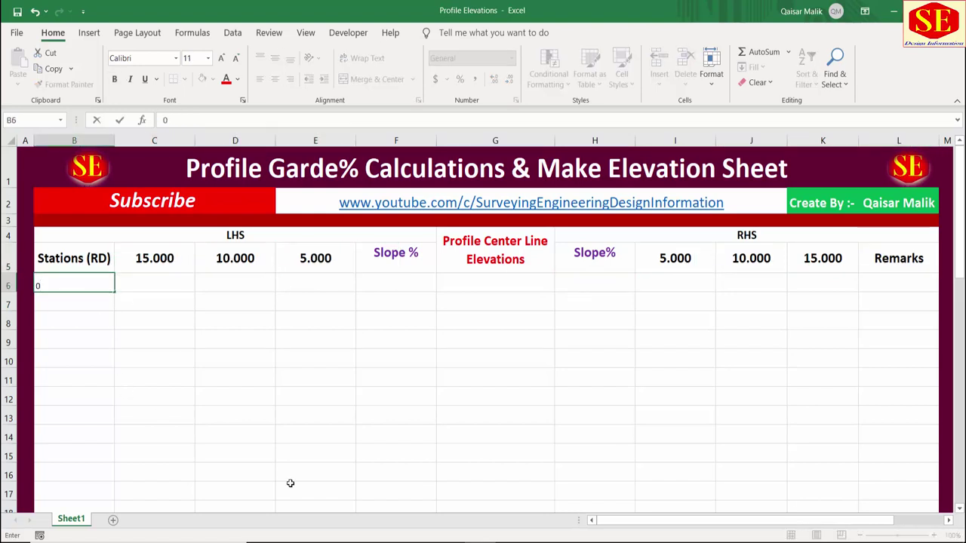
key("Return")
type("20")
key("Return")
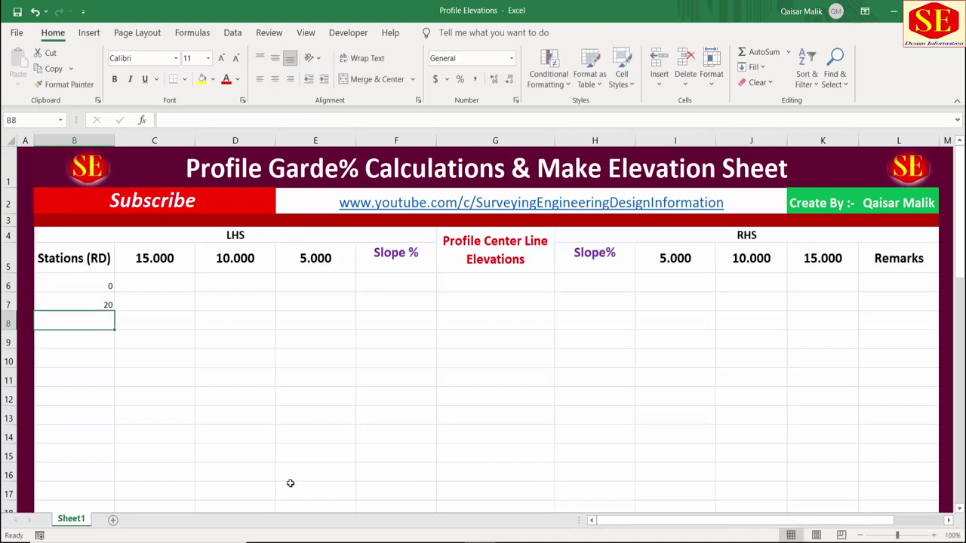
type("40")
key("Return")
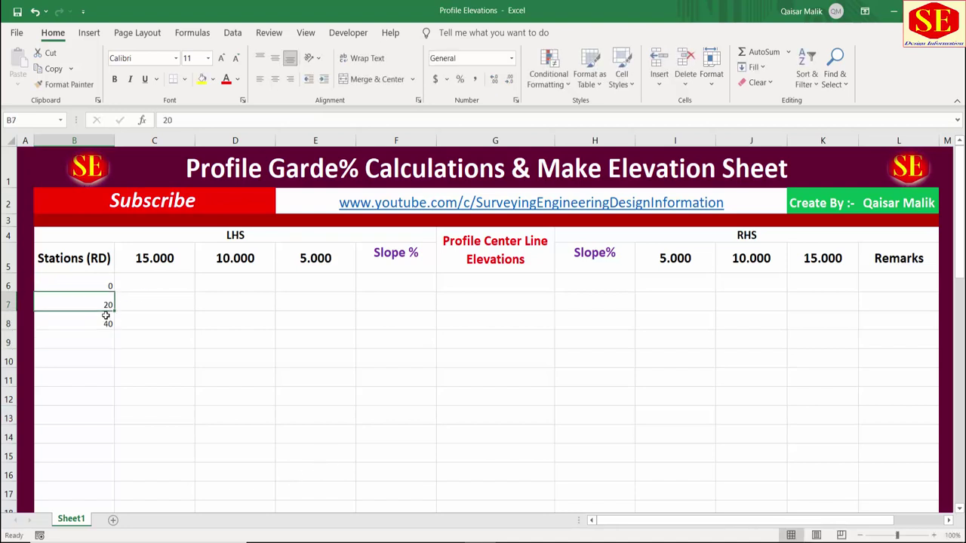
Fill the 20-step station series down to row 50 and select B6 downward
left_click_drag(108, 305, 113, 519)
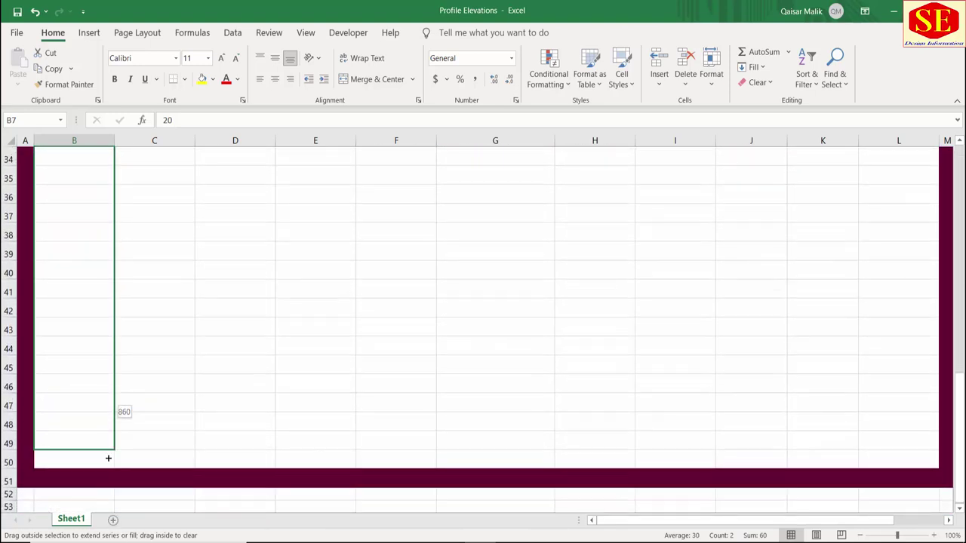
left_click_drag(113, 518, 112, 469)
scroll(265, 356, "up", 8)
scroll(265, 356, "up", 2)
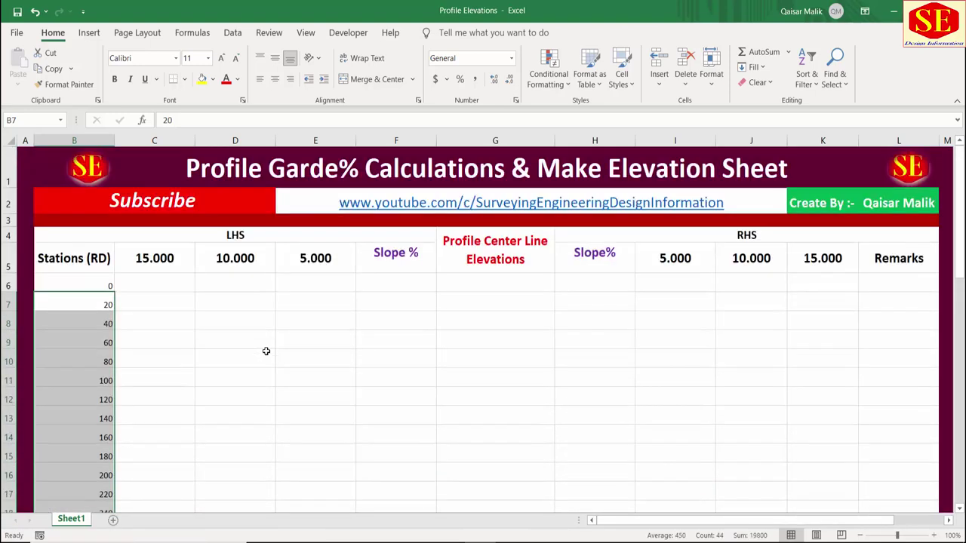
left_click(266, 355)
mouse_move(106, 285)
left_mouse_down()
mouse_move(114, 489)
mouse_move(110, 480)
left_mouse_up()
Apply the custom number format 0+000 to the selected station values
right_click(108, 443)
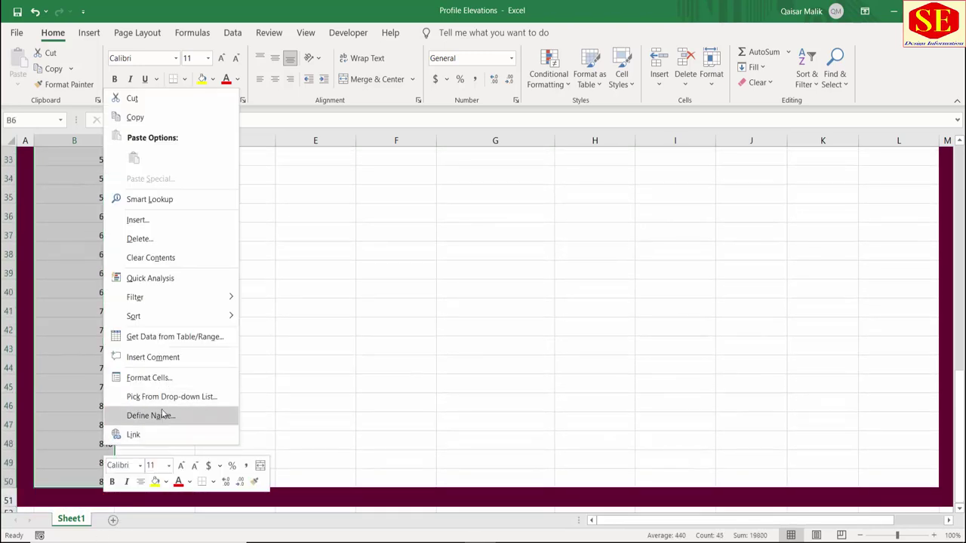
left_click(149, 377)
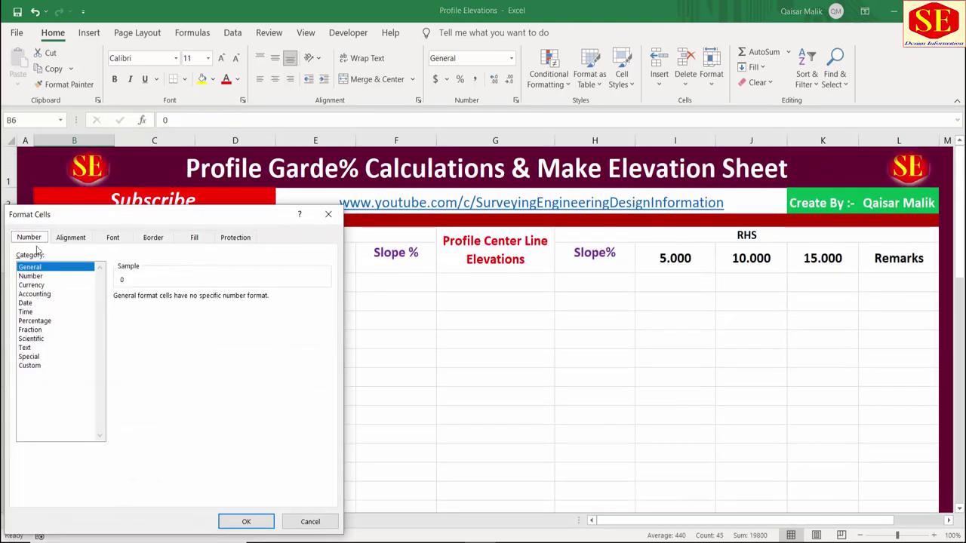
left_click(29, 365)
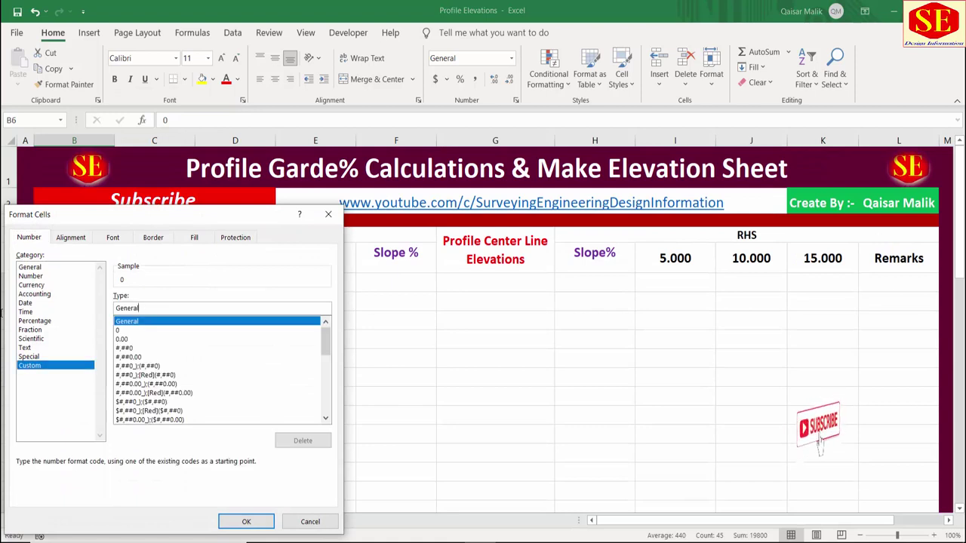
key("BackSpace")
key("BackSpace")
key("BackSpace")
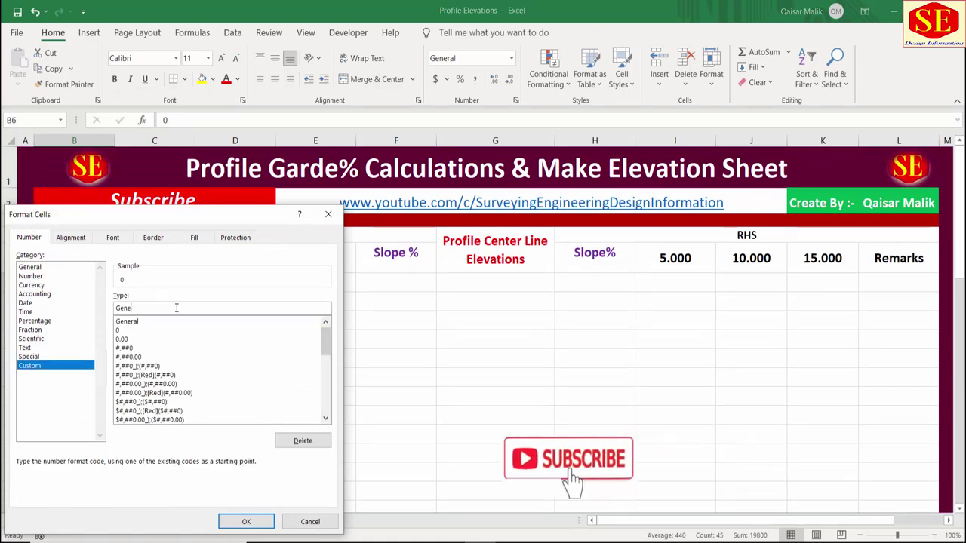
key("BackSpace")
key("BackSpace")
key("BackSpace")
type("0+000")
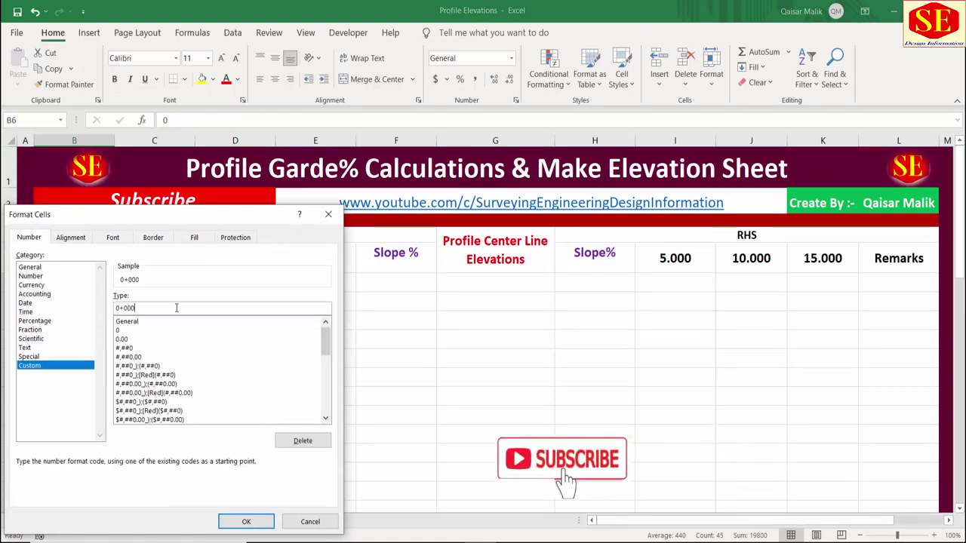
left_click(246, 522)
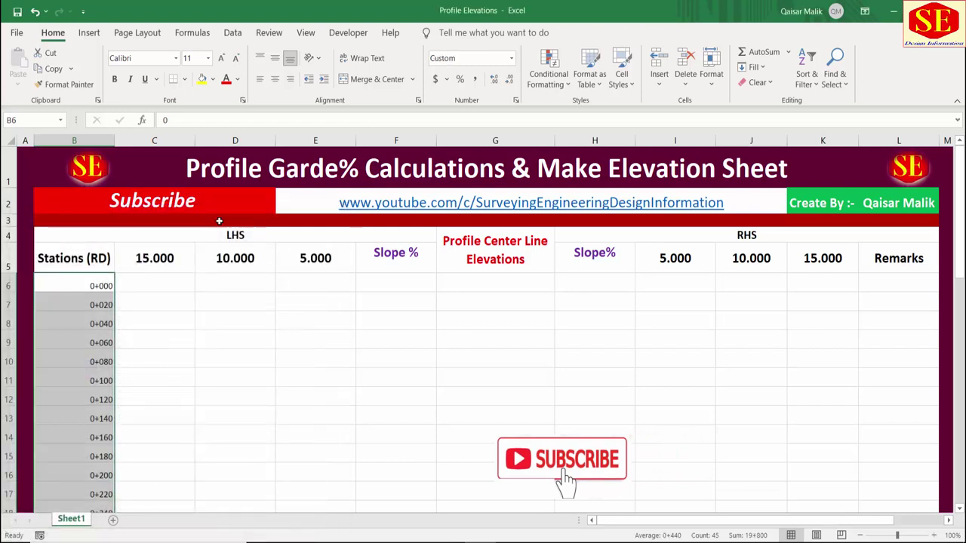
Make the station values size 14, bold and centred, then review the column
left_click(222, 58)
left_click(222, 58)
left_click(114, 79)
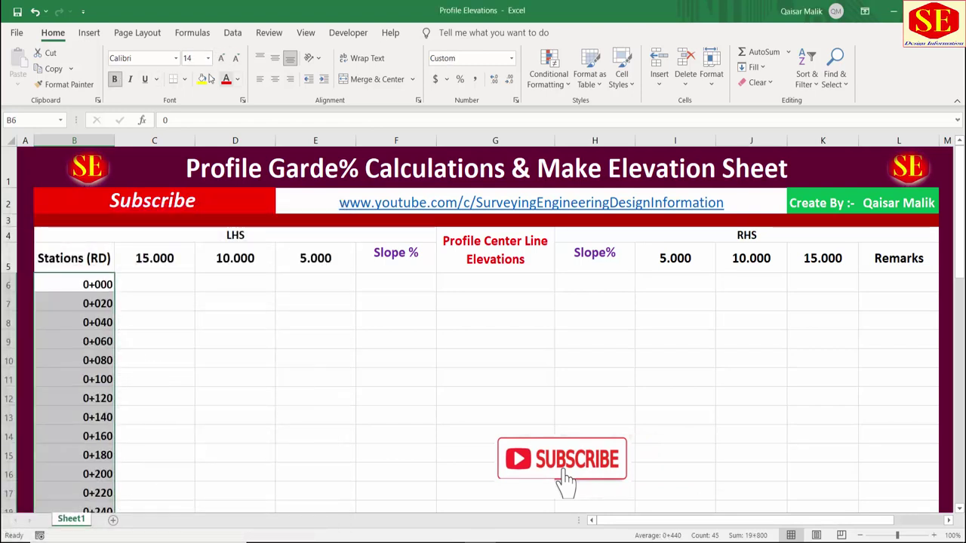
left_click(275, 79)
left_click(73, 301)
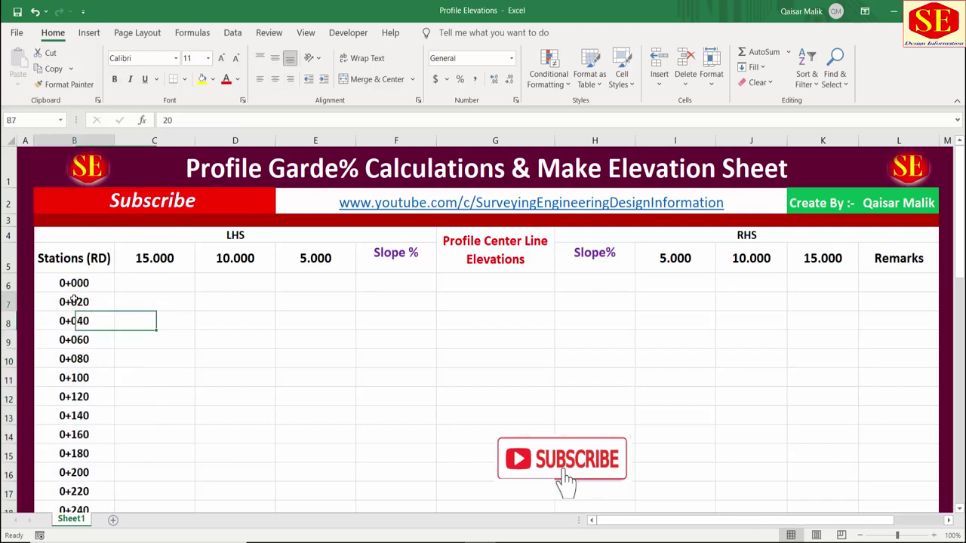
key("Down")
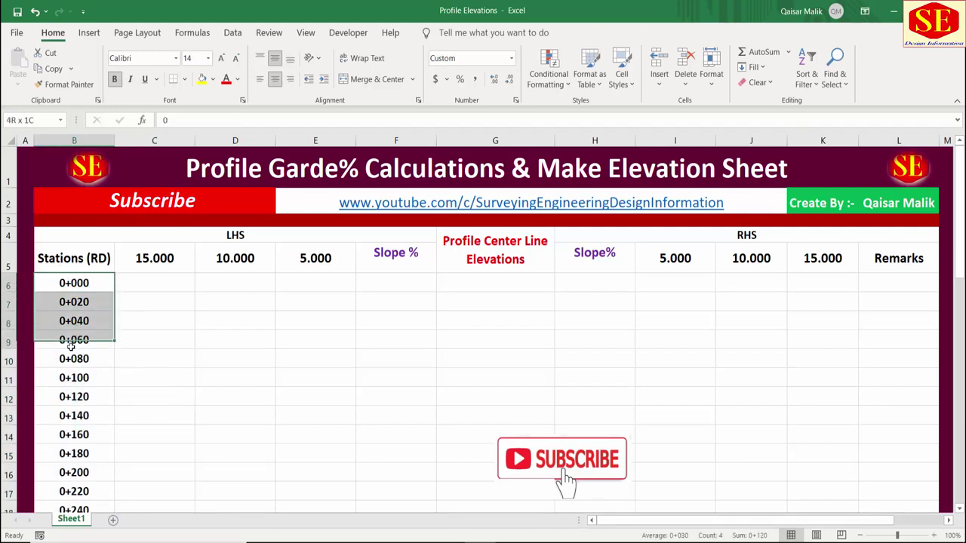
left_click_drag(70, 278, 74, 435)
left_click(89, 330)
left_click(511, 302)
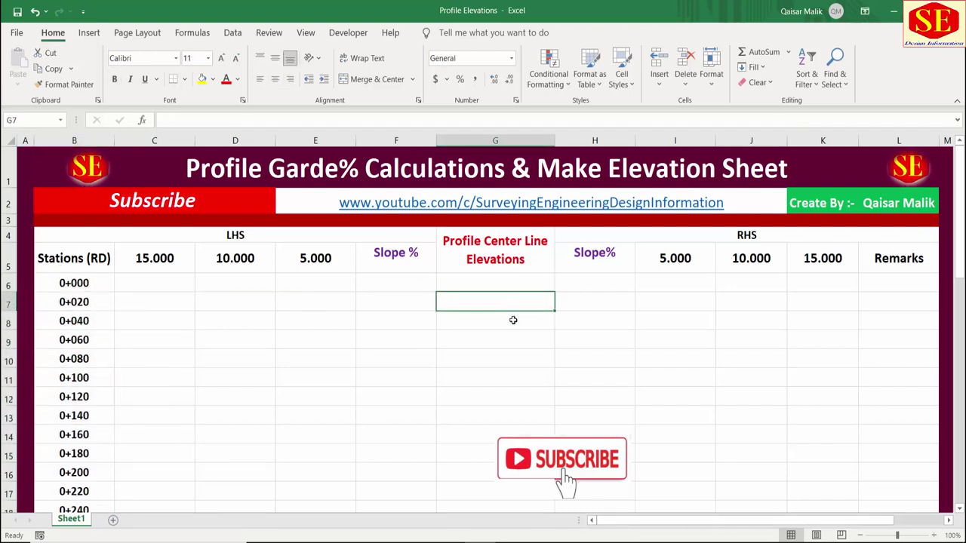
left_click(513, 340)
left_click(527, 377)
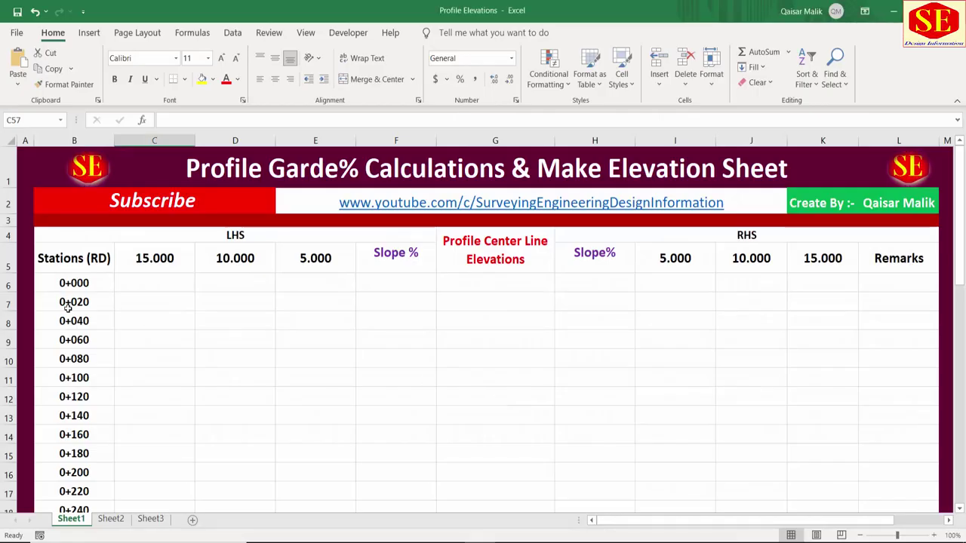
left_click(75, 282)
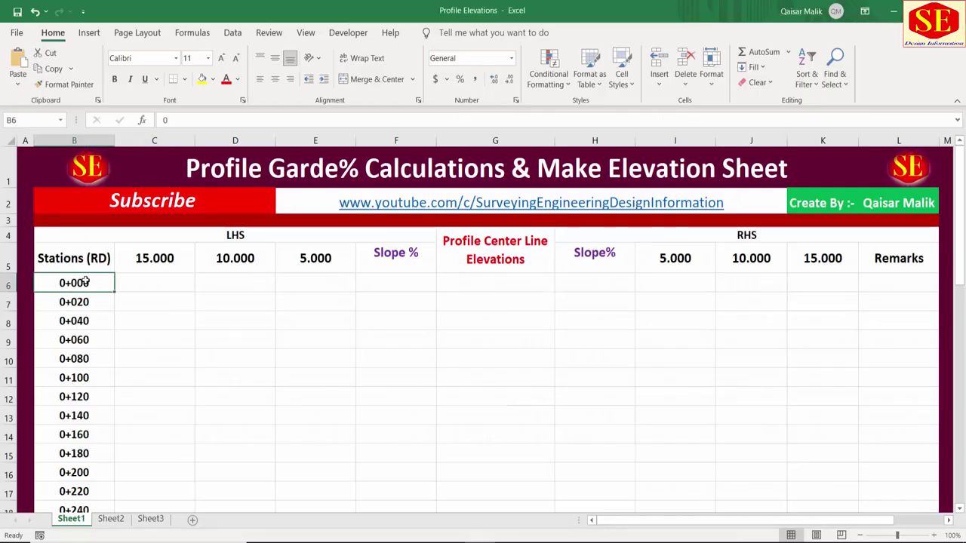
Enter centre line elevations in column G for stations 0+000 through 0+160, from 216.945 to 216.458
left_click(500, 282)
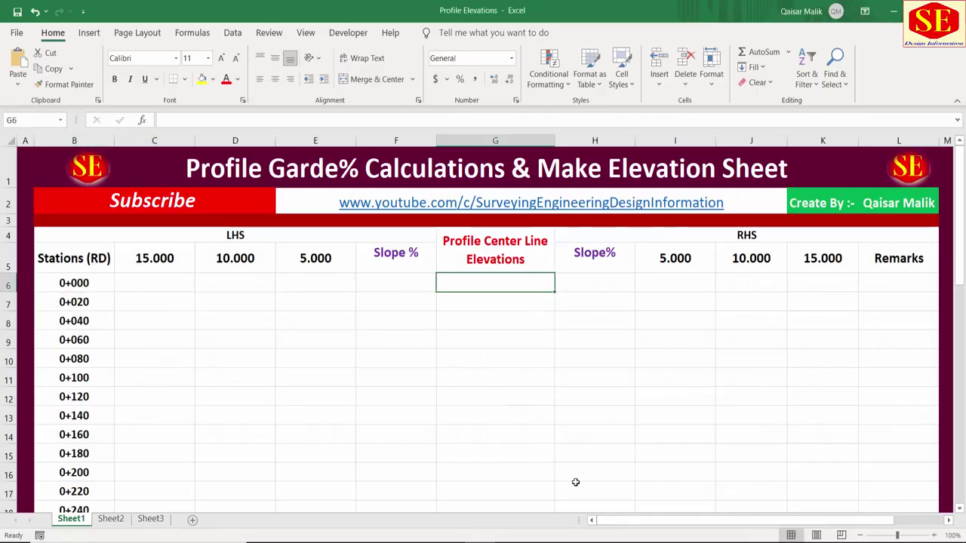
type("216.945")
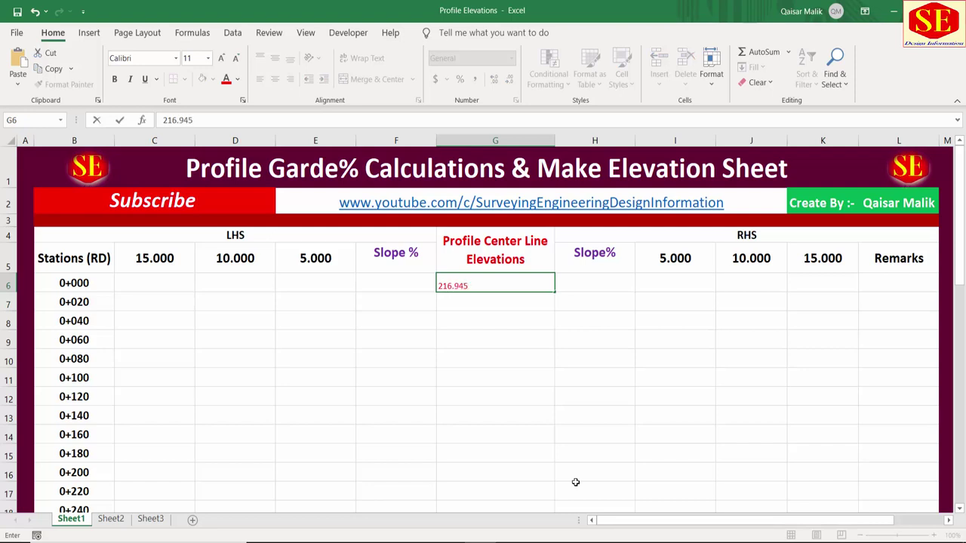
key("Return")
type("216.977")
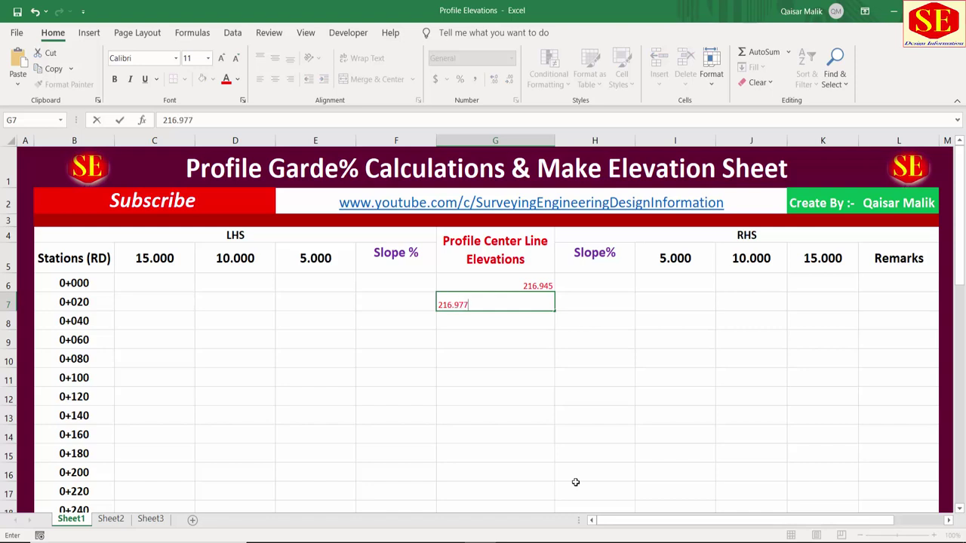
key("Return")
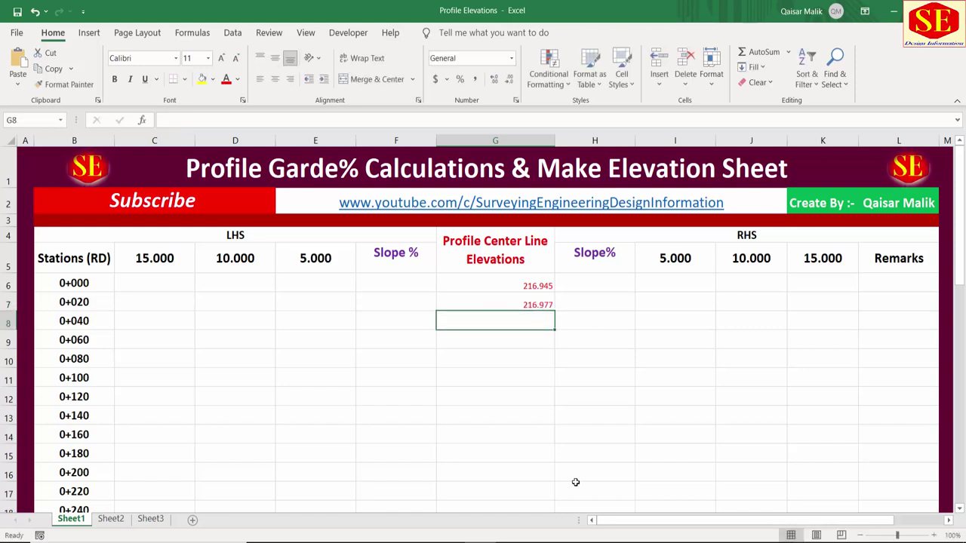
type("216.99")
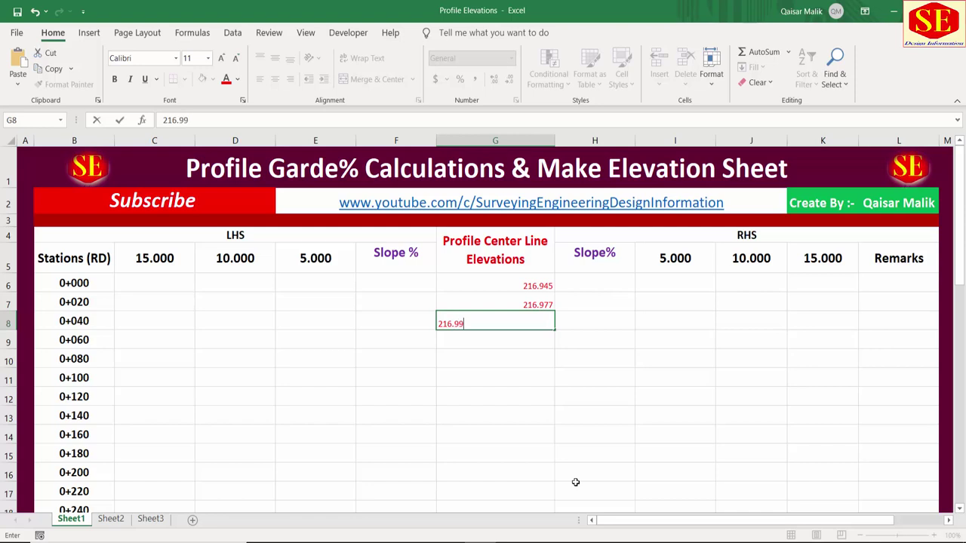
key("Return")
type("217")
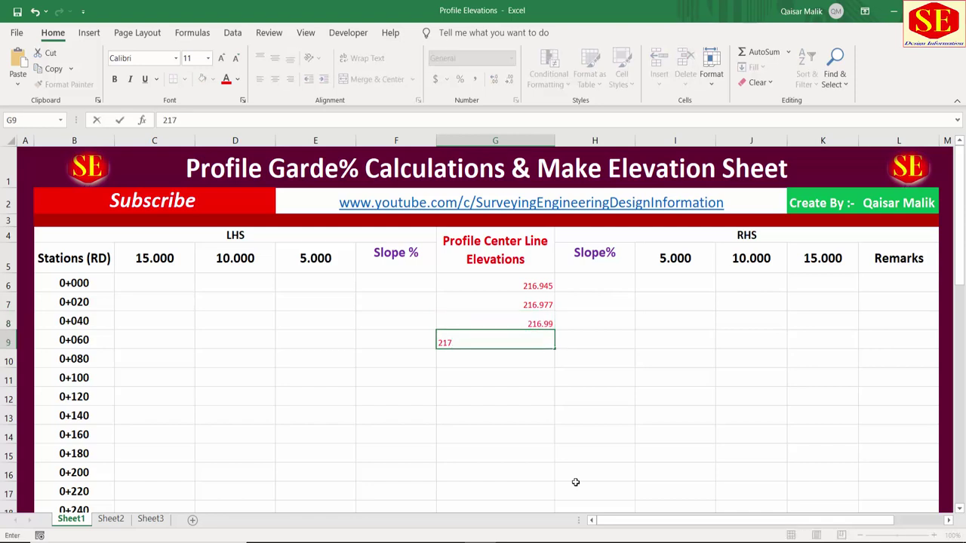
type(".003")
key("Return")
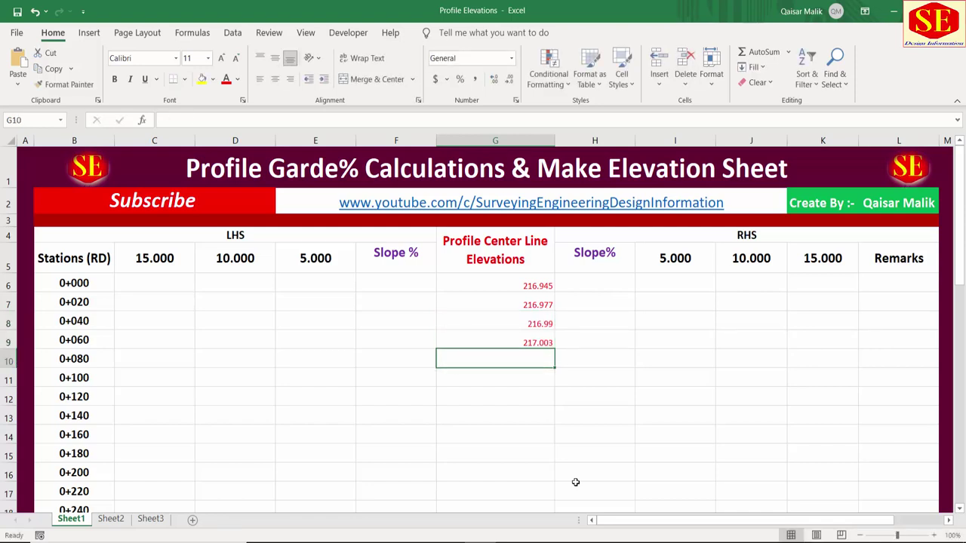
type("217.016")
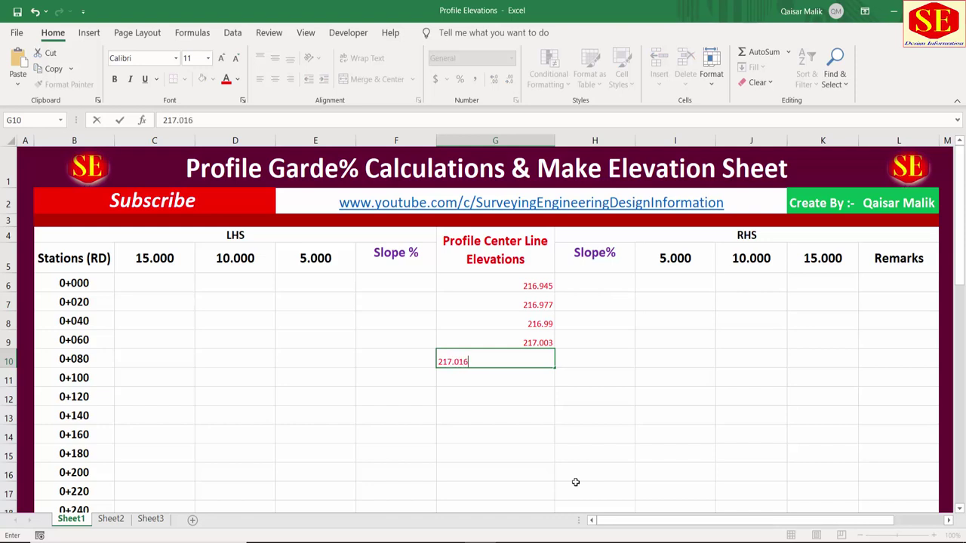
key("Return")
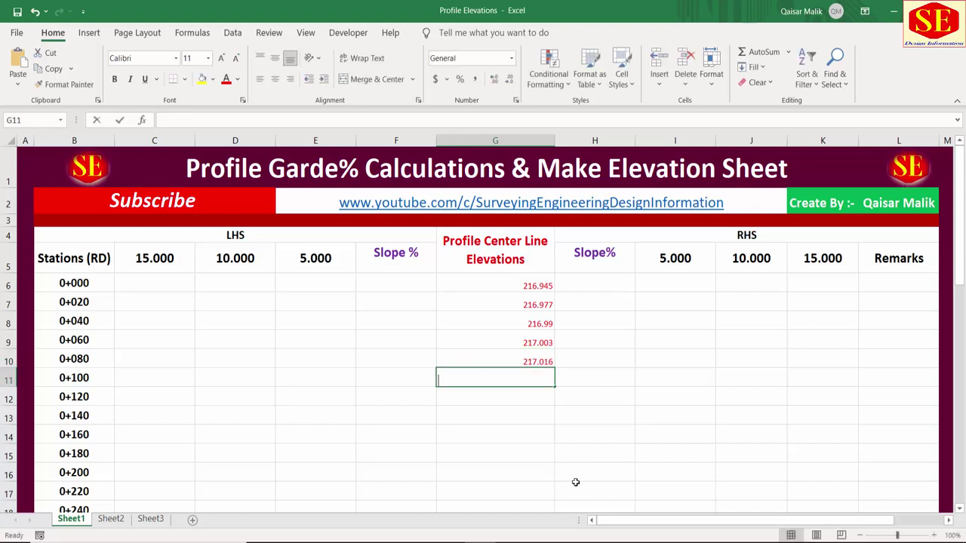
type("217.028")
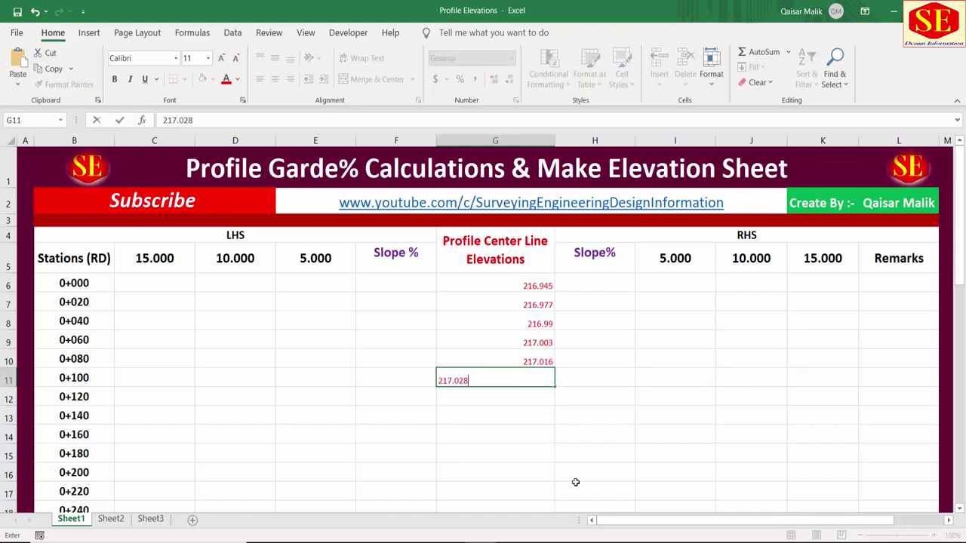
key("Return")
type("216.962")
key("Return")
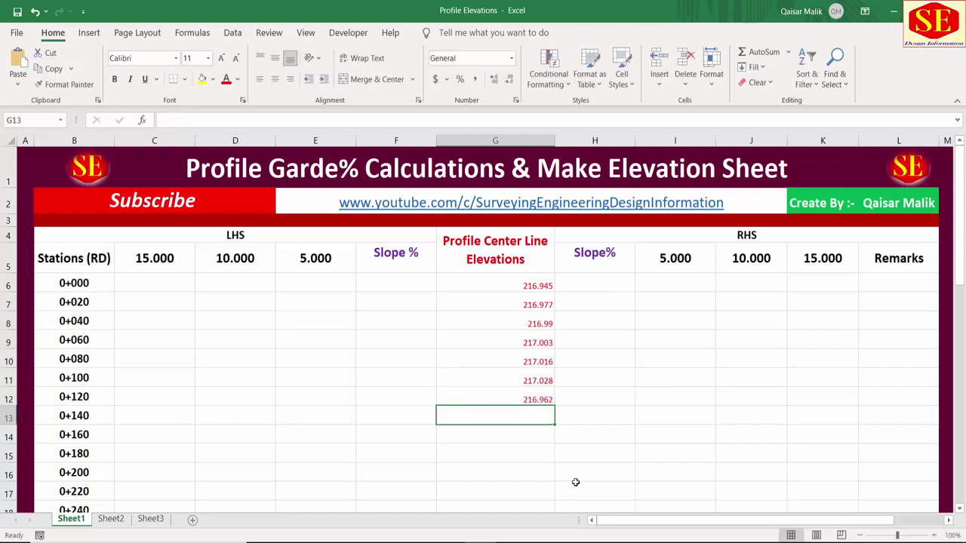
type("216.972")
key("Return")
type("216.458")
key("Return")
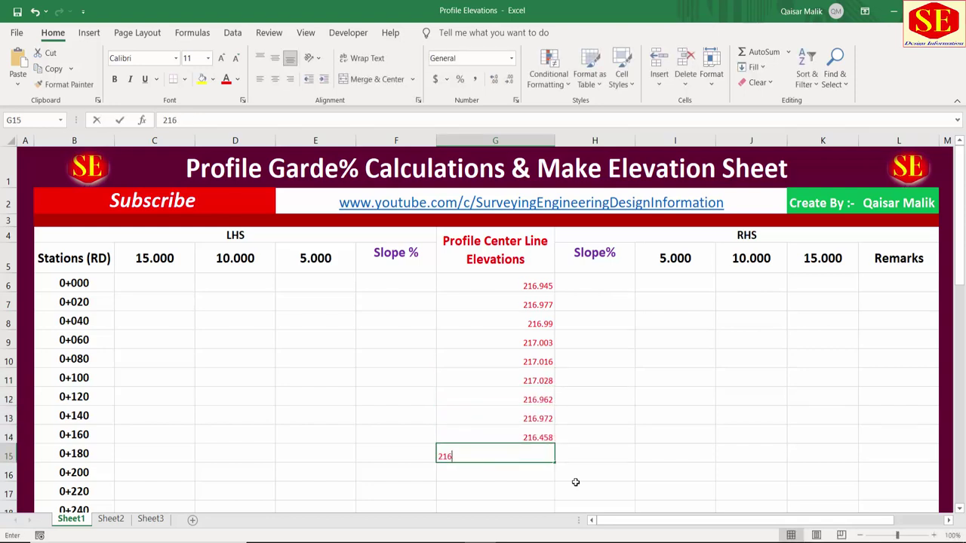
Enter elevations for stations 0+180 through 0+320, descending from 216.021 to 210.047
type("216.021")
key("Return")
type("215.46")
key("Return")
type("214.775")
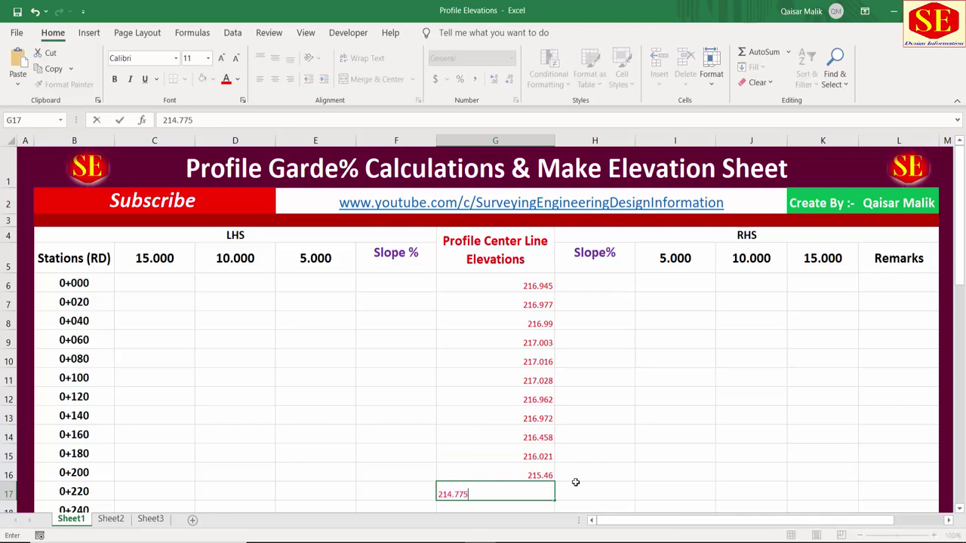
key("Return")
type("213.967")
key("Return")
type("21")
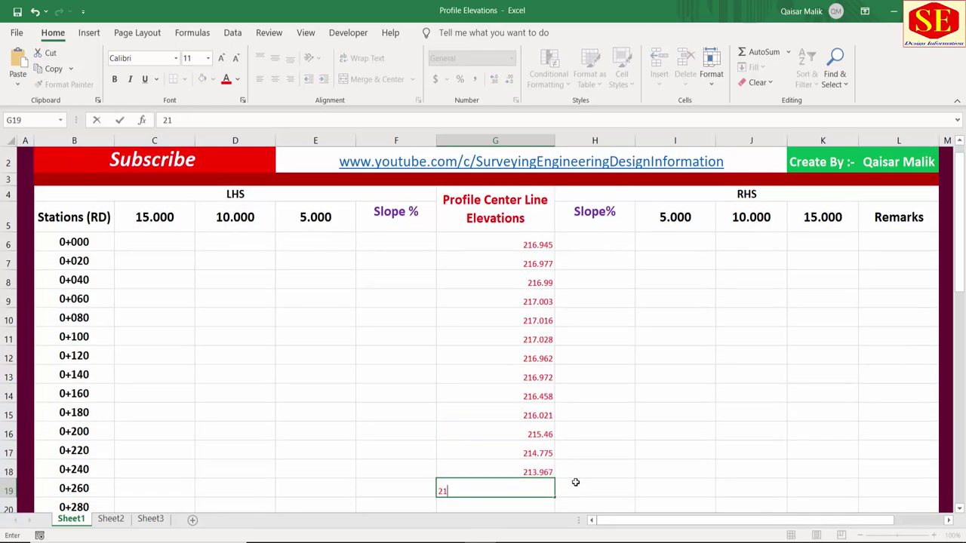
type("3.035")
key("Return")
type("211.98")
key("Return")
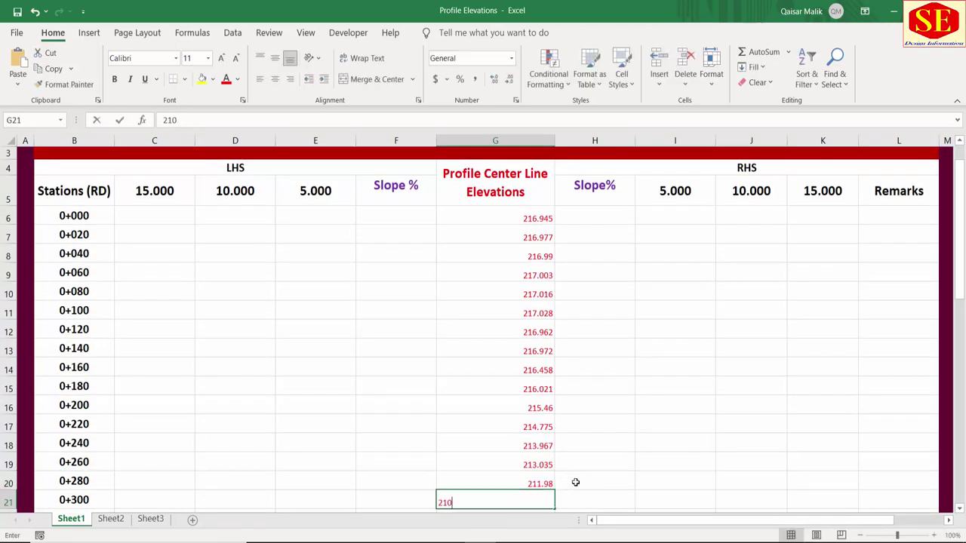
type("210.931")
key("Return")
type("210.047")
key("Return")
Enter elevations for stations 0+340 through 0+500, from 209.496 to 208.7796
scroll(690, 393, "down", 5)
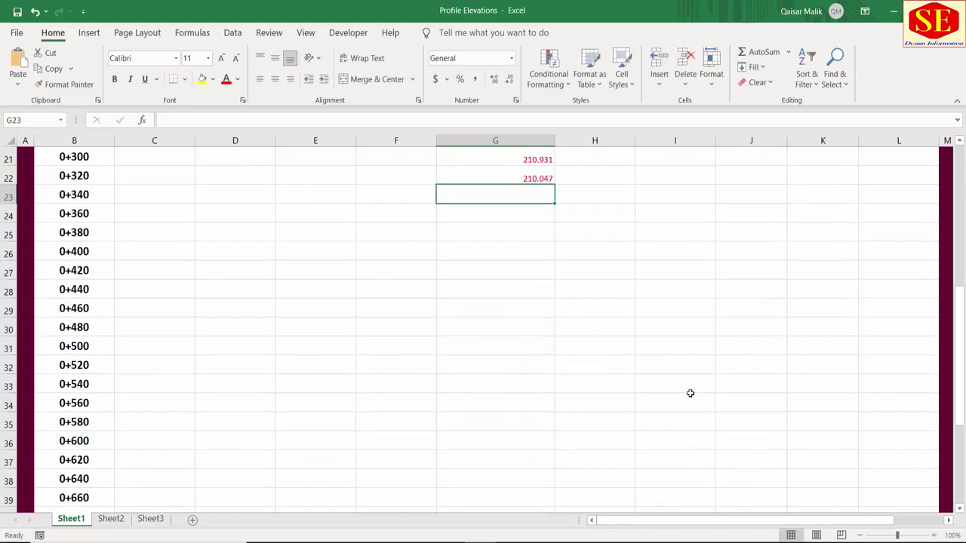
type("209.496")
key("Return")
type("208")
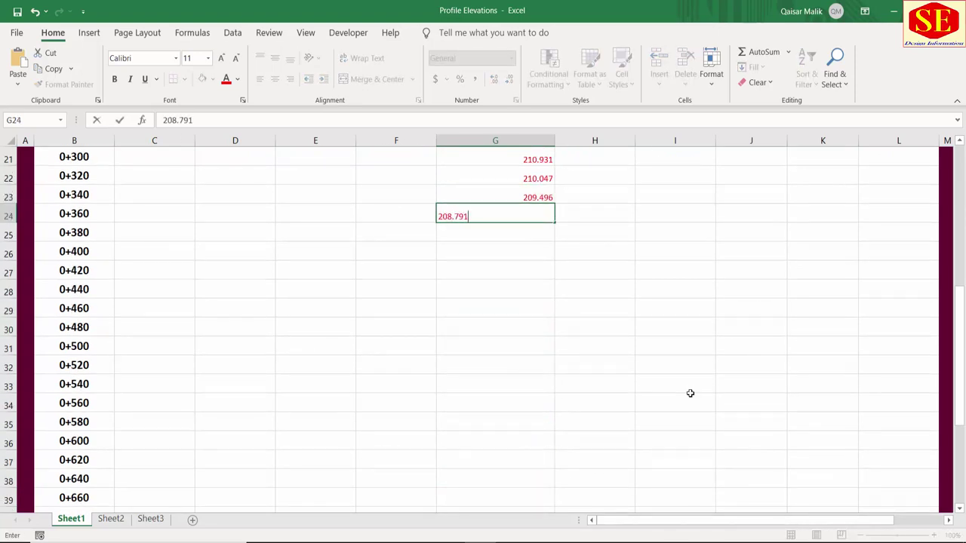
key("Return")
type("20")
key("Return")
type("20")
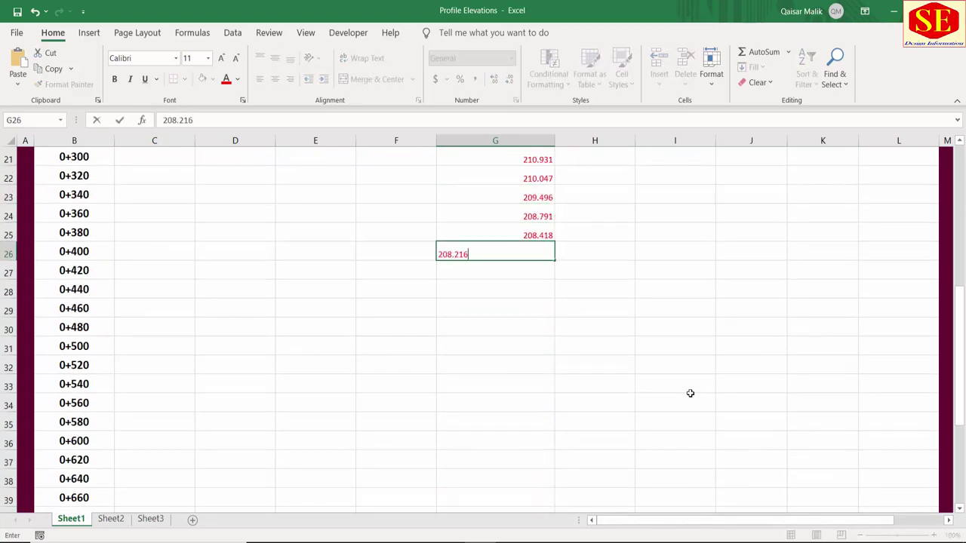
key("Return")
type("208")
key("Return")
type("208.3")
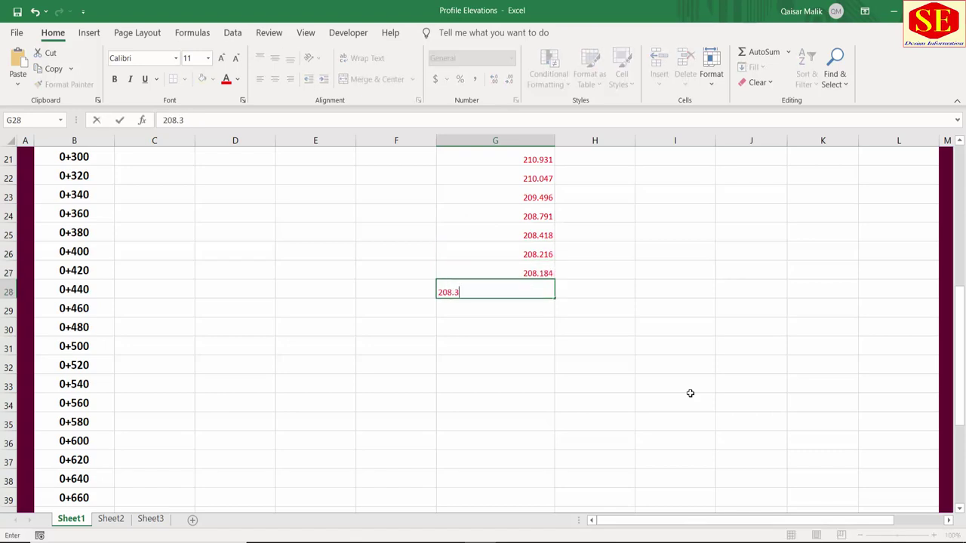
type("16")
key("Return")
type("208.488")
key("Return")
type("208")
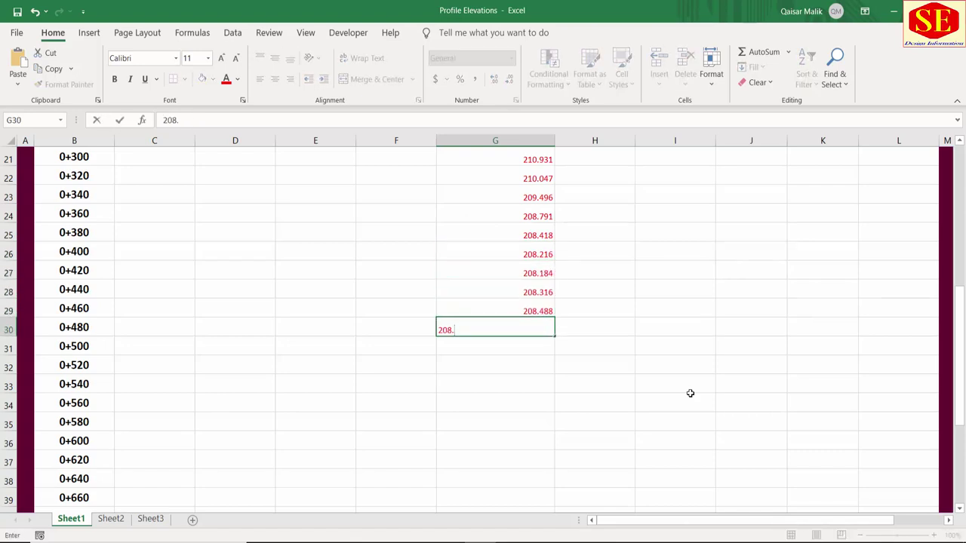
type(".648")
key("Return")
type("208.7796")
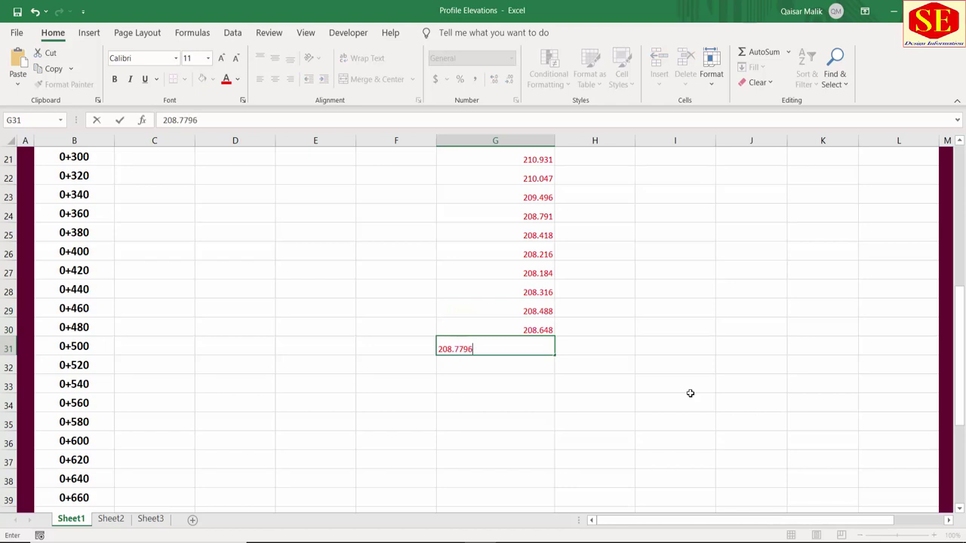
key("Return")
Enter elevations for stations 0+520 through 0+680, from 208.931 to 209.583
type("208.931")
key("Return")
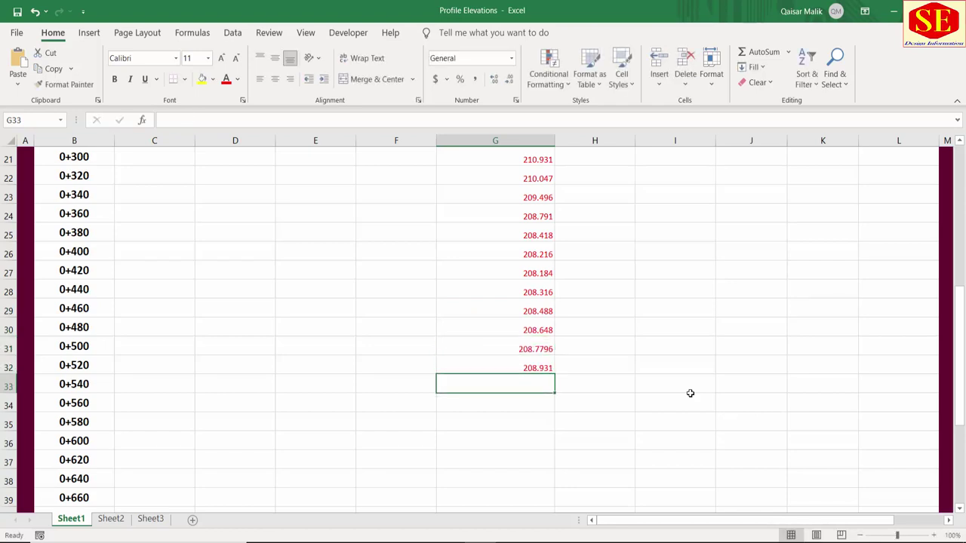
type("209.053")
key("Return")
type("209")
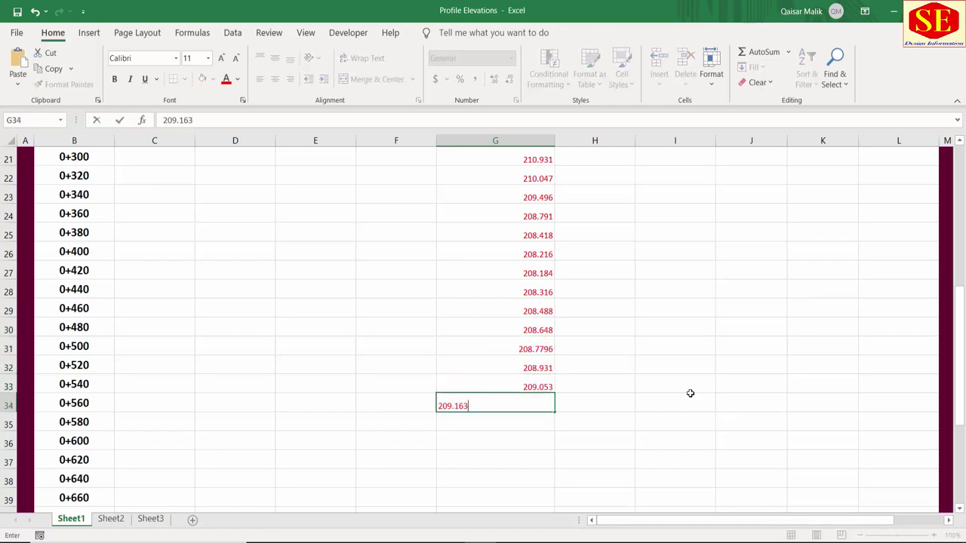
key("Return")
type("209.261")
key("Return")
type("209.346")
key("Return")
type("2")
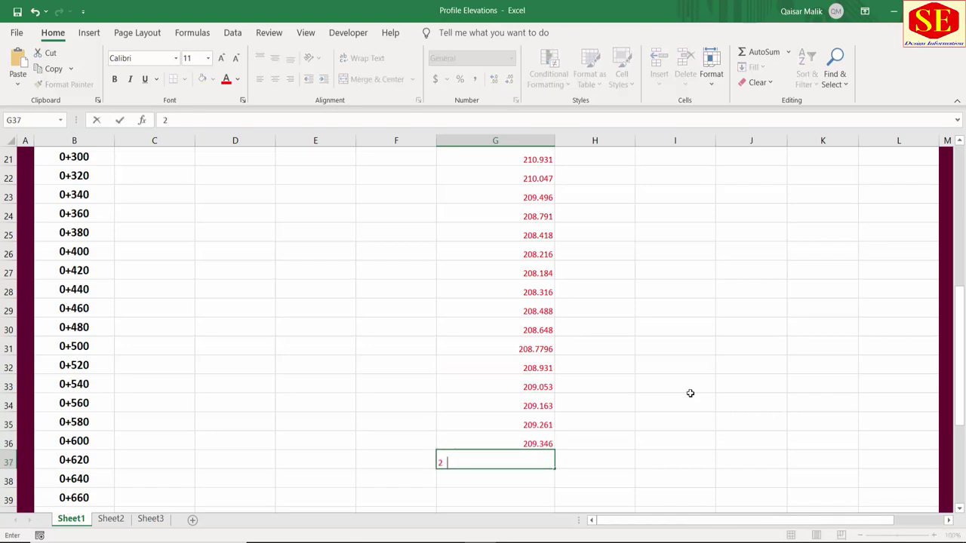
type("16")
key("Return")
type("209.478")
key("Return")
type("209.531")
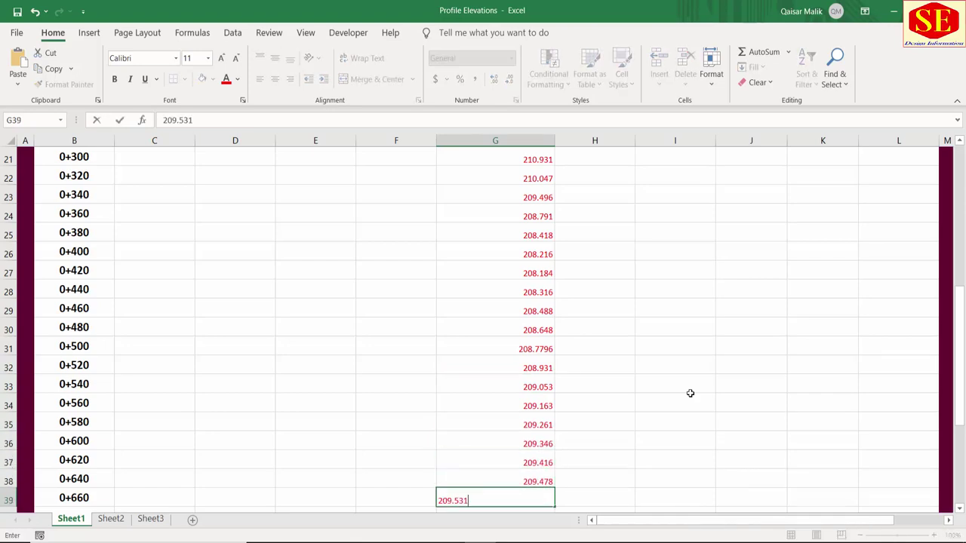
key("Return")
type("209.583")
key("Return")
Enter the last elevations, 209.635 at 0+700 through 209.847 at 0+800
scroll(709, 362, "down", 3)
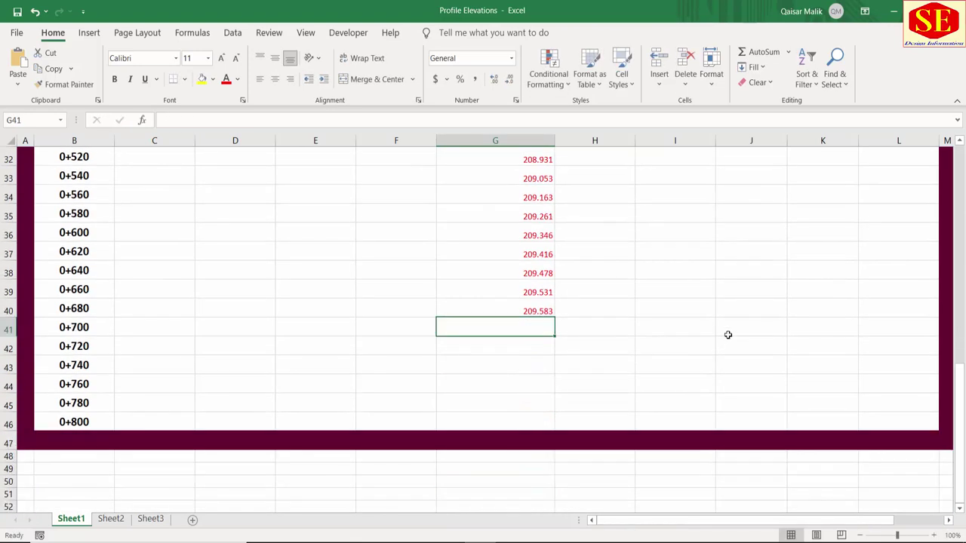
type("20")
key("Return")
type("209.")
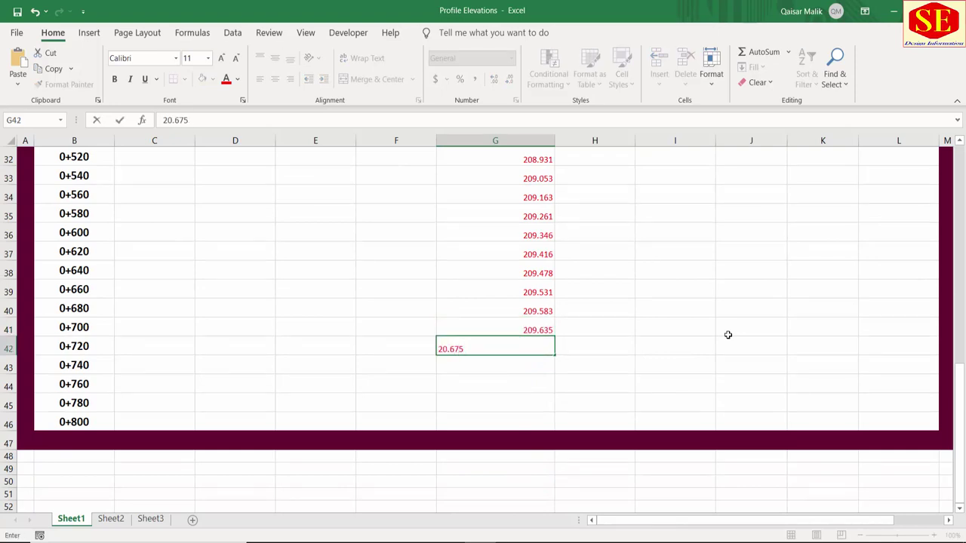
type("675")
key("Return")
type("209.74")
key("Return")
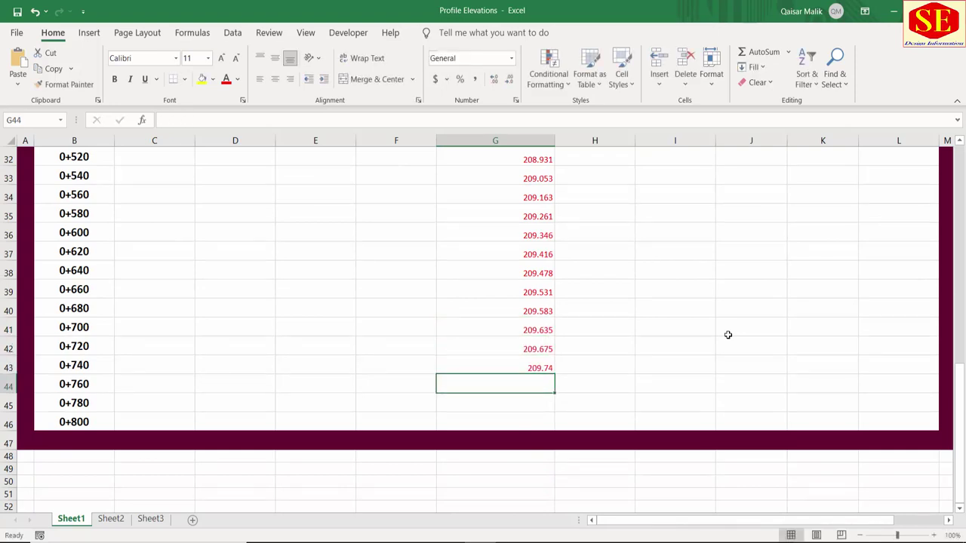
type("209.792")
key("Return")
type("209.845")
key("Return")
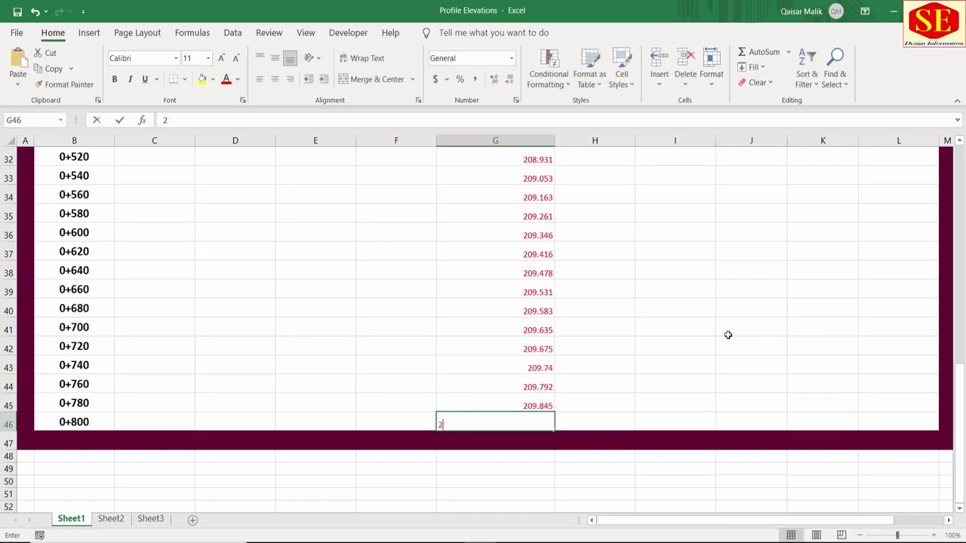
type("209.847")
key("Return")
scroll(510, 315, "up", 6)
scroll(513, 319, "up", 2)
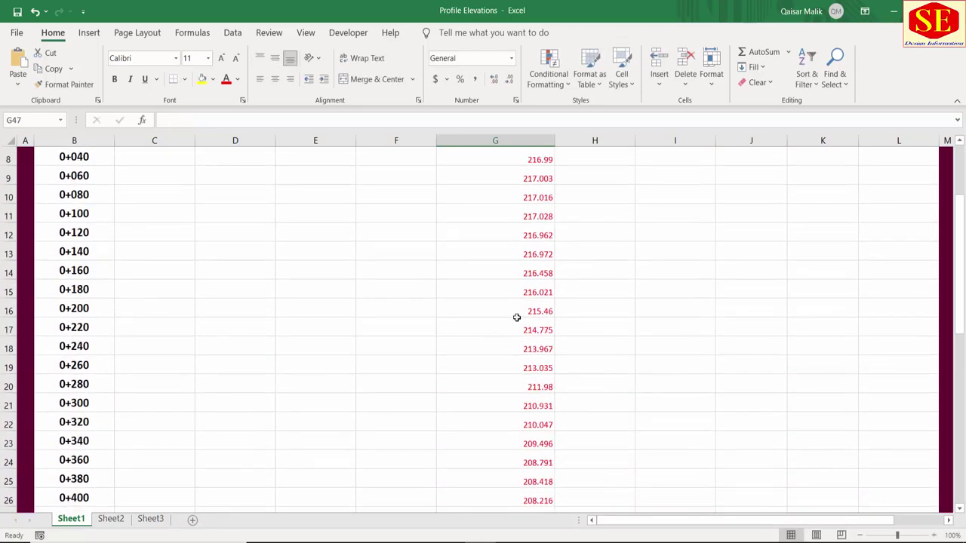
scroll(517, 313, "up", 3)
Make the elevations in G6:G46 centred, bold and one font size larger
left_click_drag(518, 286, 511, 520)
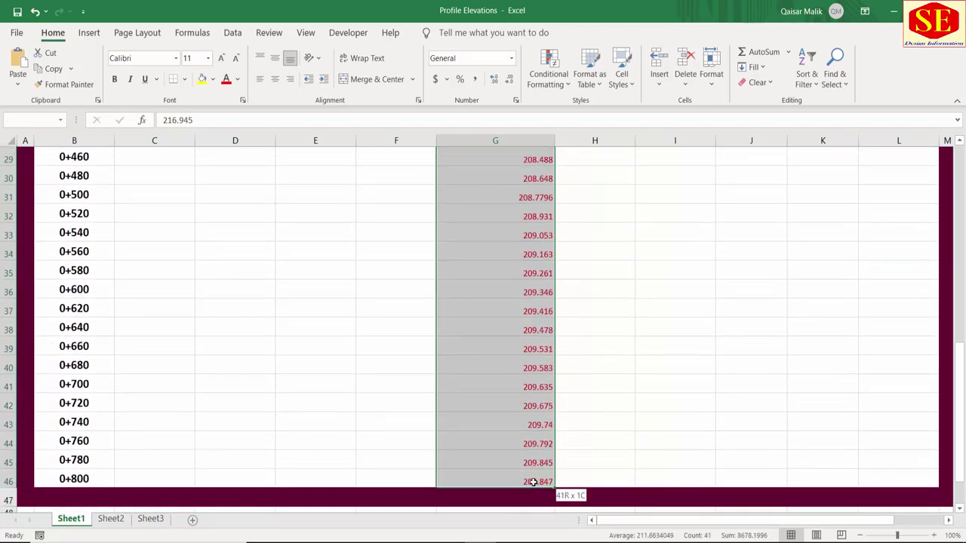
left_click_drag(528, 517, 528, 483)
left_click(274, 79)
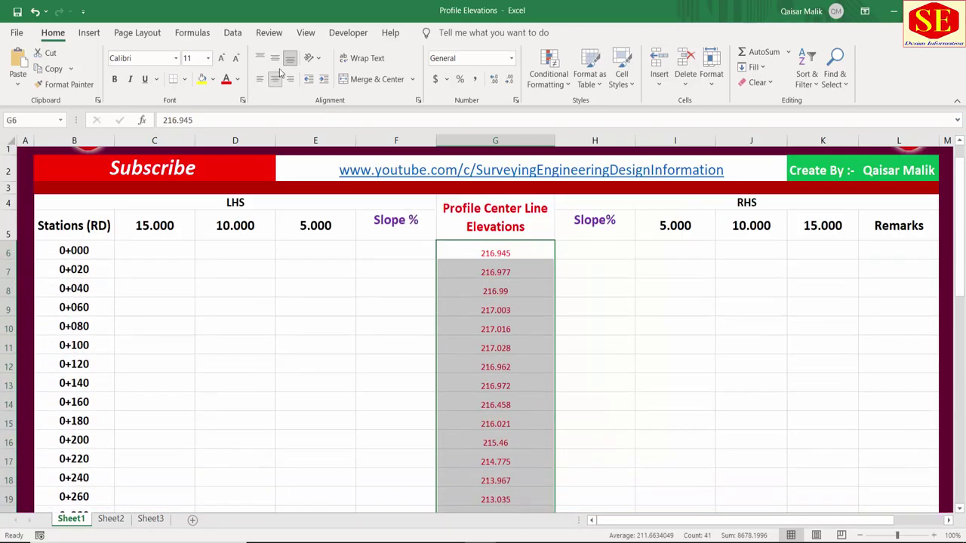
left_click(114, 78)
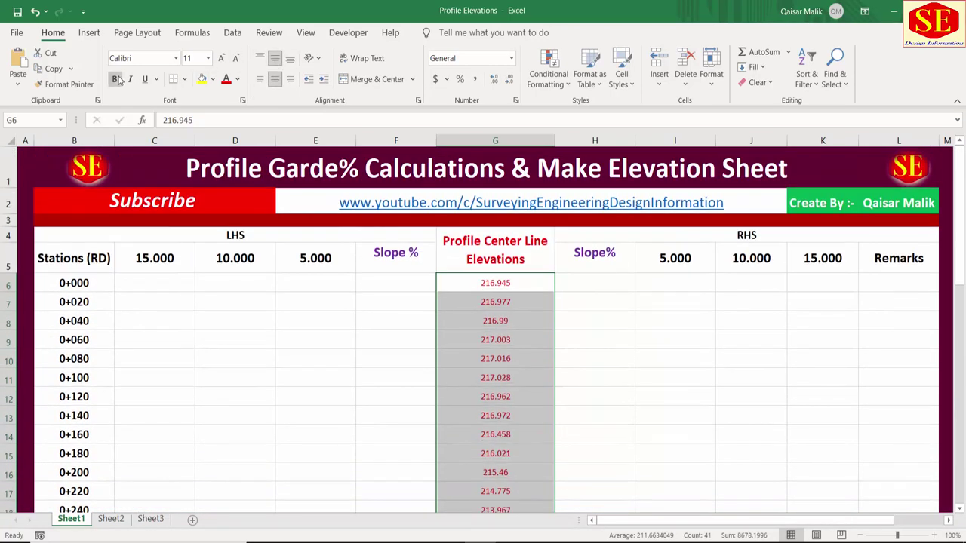
left_click(221, 58)
left_click(664, 284)
scroll(652, 355, "down", 1)
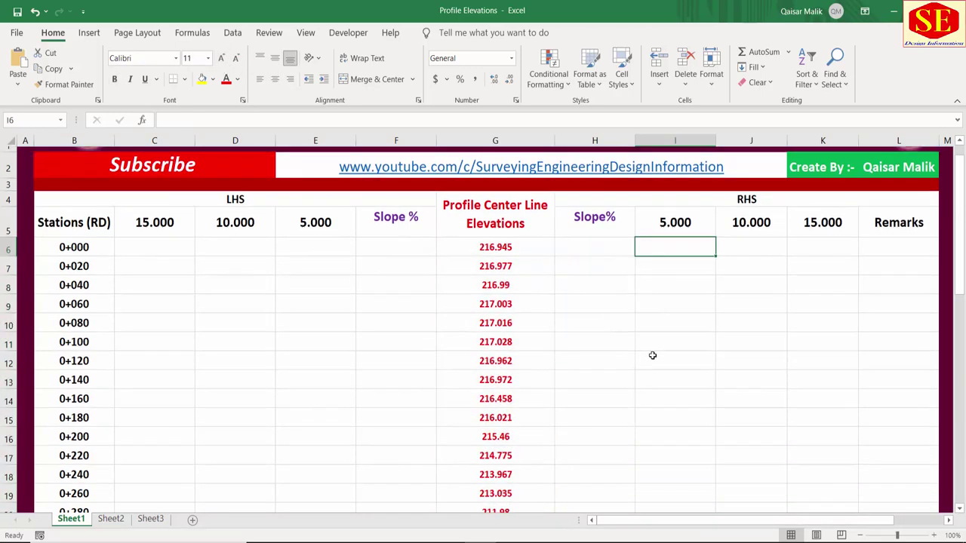
scroll(653, 355, "down", 3)
scroll(652, 356, "down", 2)
scroll(653, 356, "down", 3)
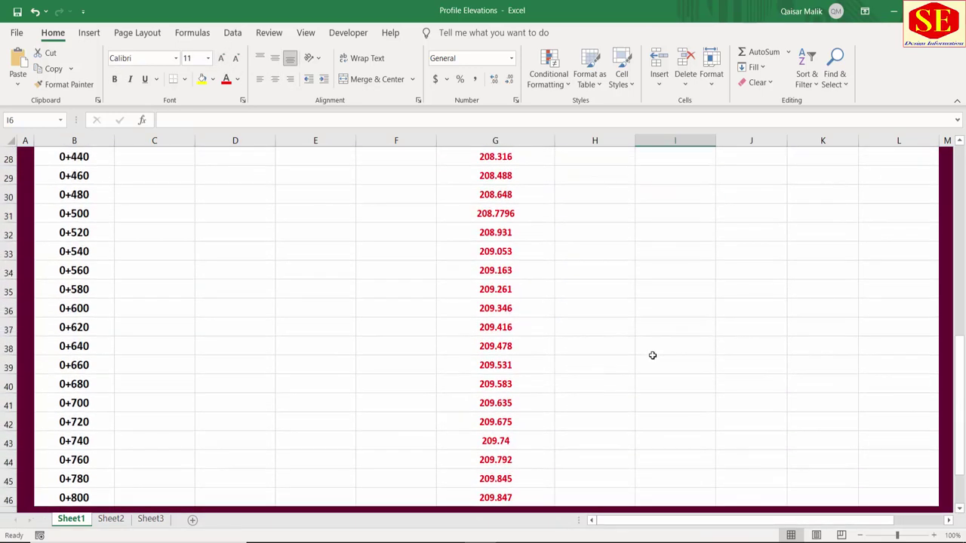
scroll(635, 345, "up", 6)
scroll(635, 345, "up", 3)
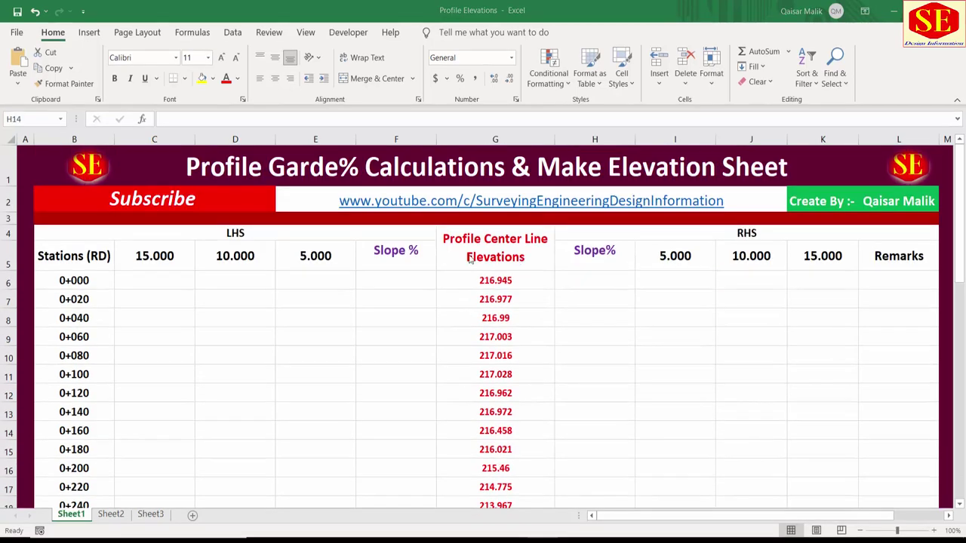
Review the merged LHS and RHS headings and their Slope % columns
left_click(280, 240)
left_click(387, 253)
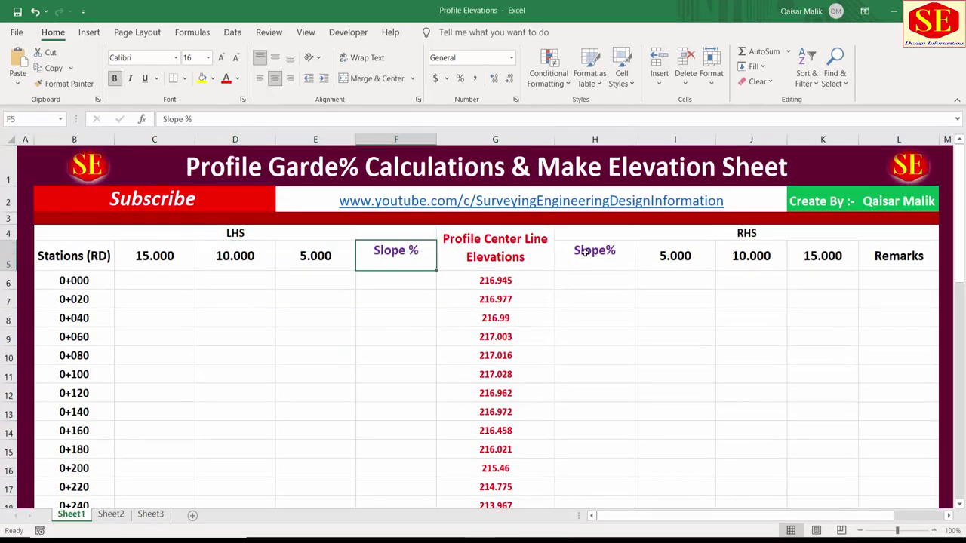
left_click(661, 231)
left_click(596, 266)
left_click(593, 285)
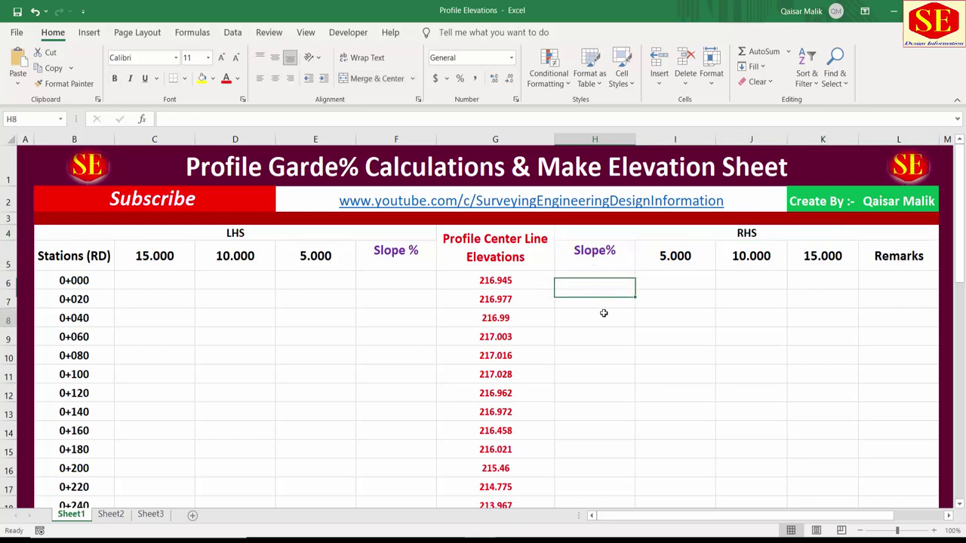
left_click(604, 312)
left_click(410, 296)
left_click(593, 278)
left_click(416, 304)
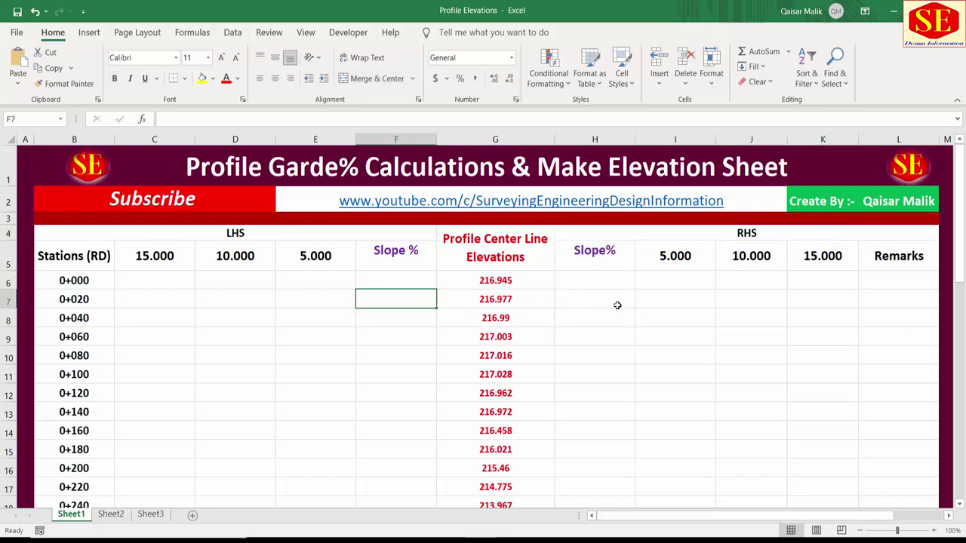
left_click(617, 305)
Enter -2 for stations 0+000 and 0+020 and copy it down to row 17
left_click(371, 274)
type("-2")
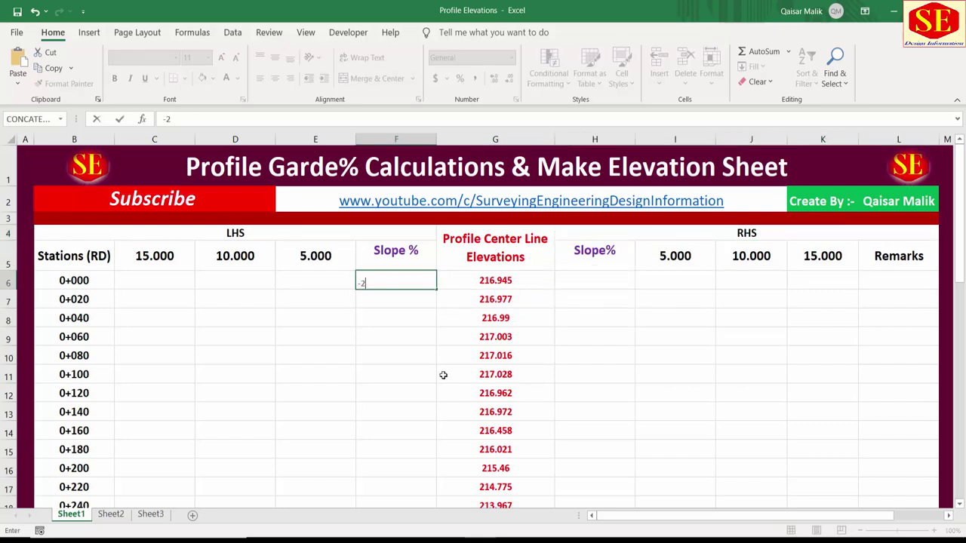
key("Return")
type("-")
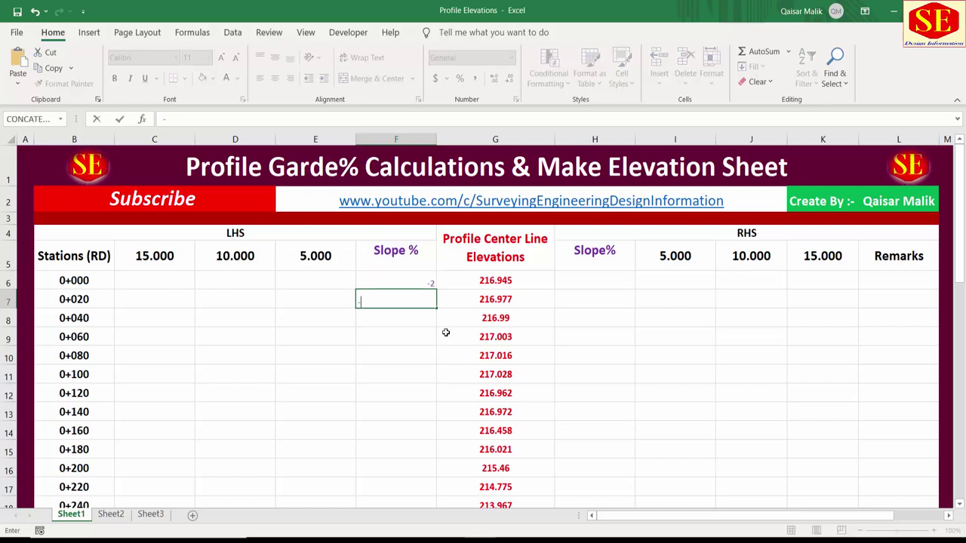
type("2")
key("Return")
left_click(420, 296)
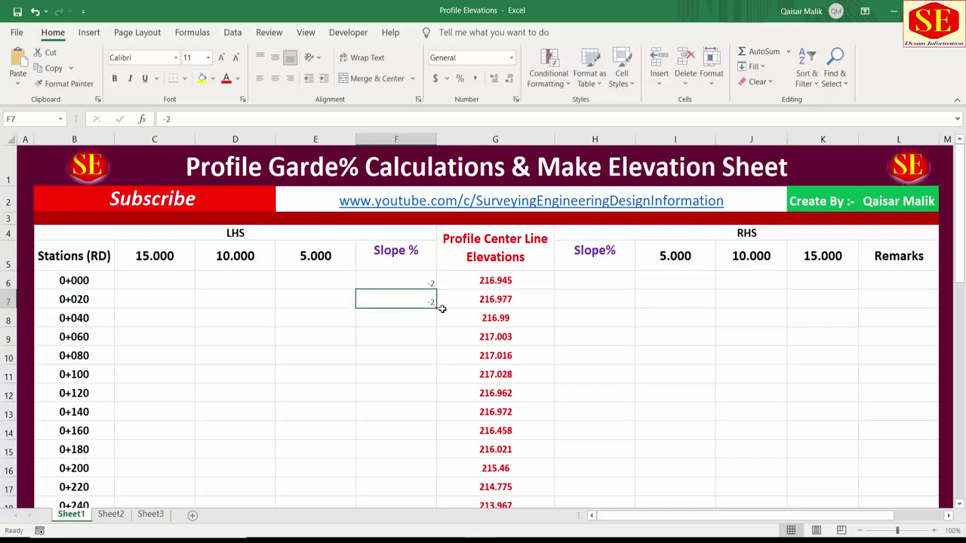
left_click_drag(436, 307, 392, 494)
scroll(442, 319, "down", 4)
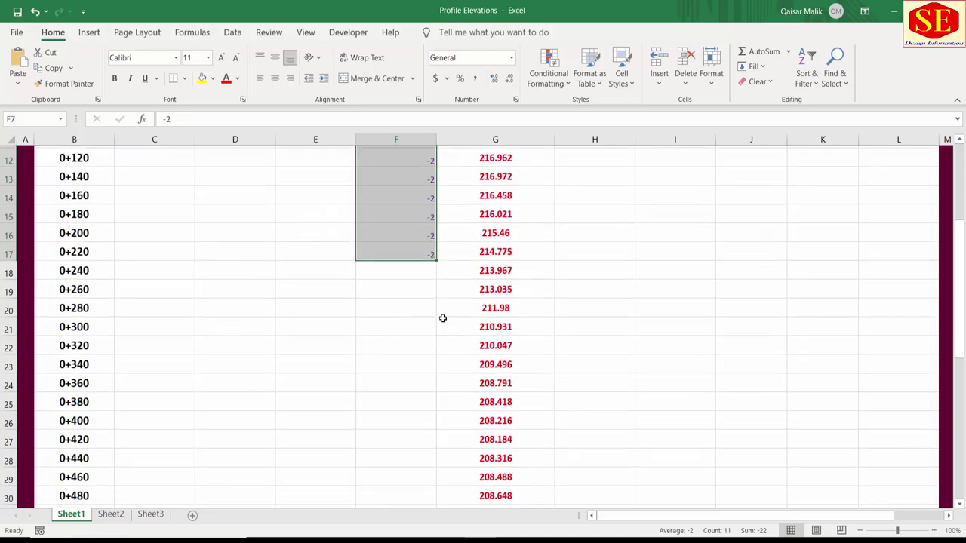
scroll(382, 312, "up", 2)
Enter LHS slopes rising -1, 0, 1, 2, 3, 4, 5, 6 for stations 0+240 through 0+380
left_click(397, 365)
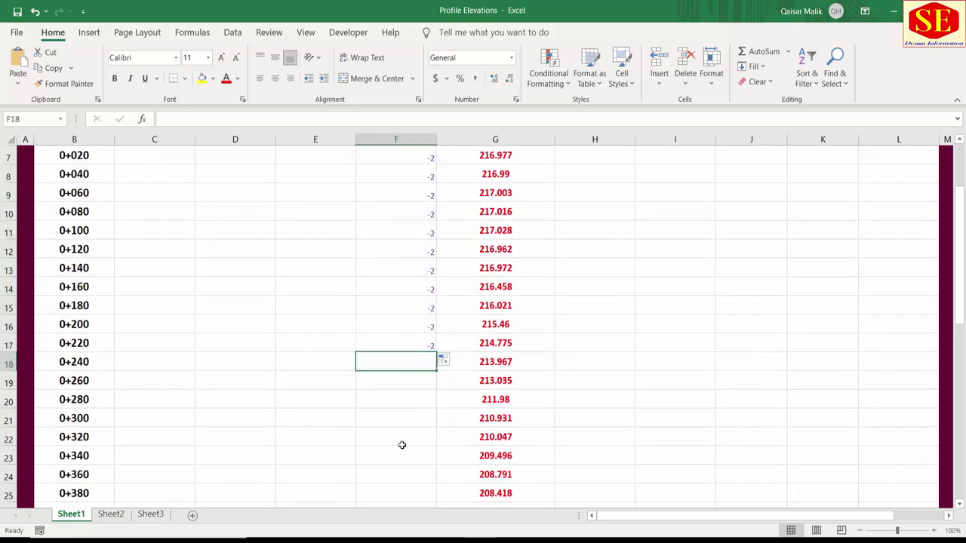
type("-1")
key("Return")
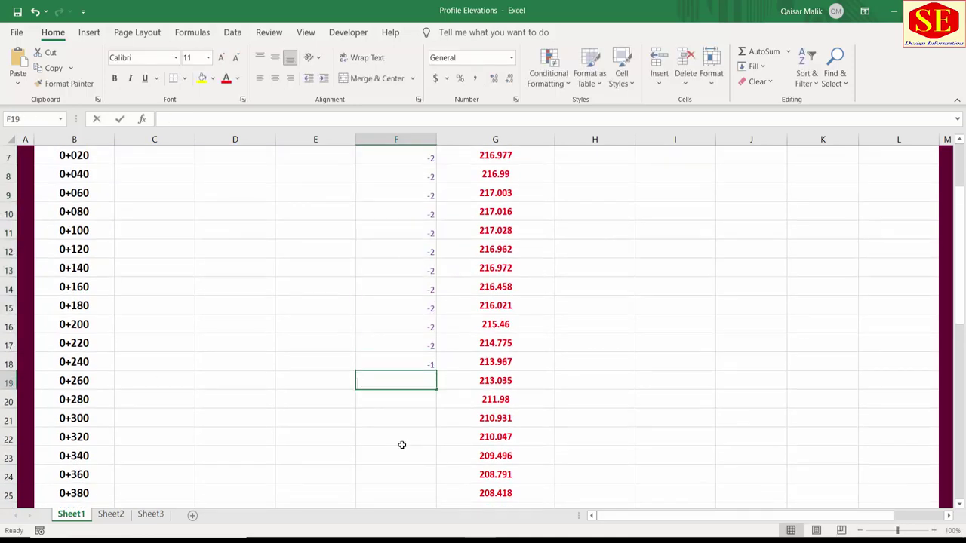
type("0")
key("Return")
type("1")
key("Return")
type("2")
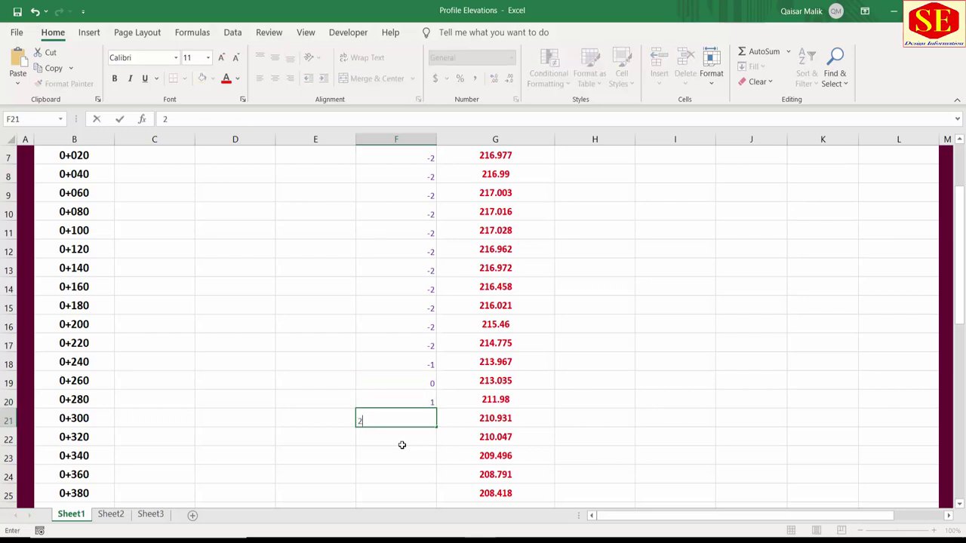
key("Return")
type("3")
key("Return")
type("4")
key("Return")
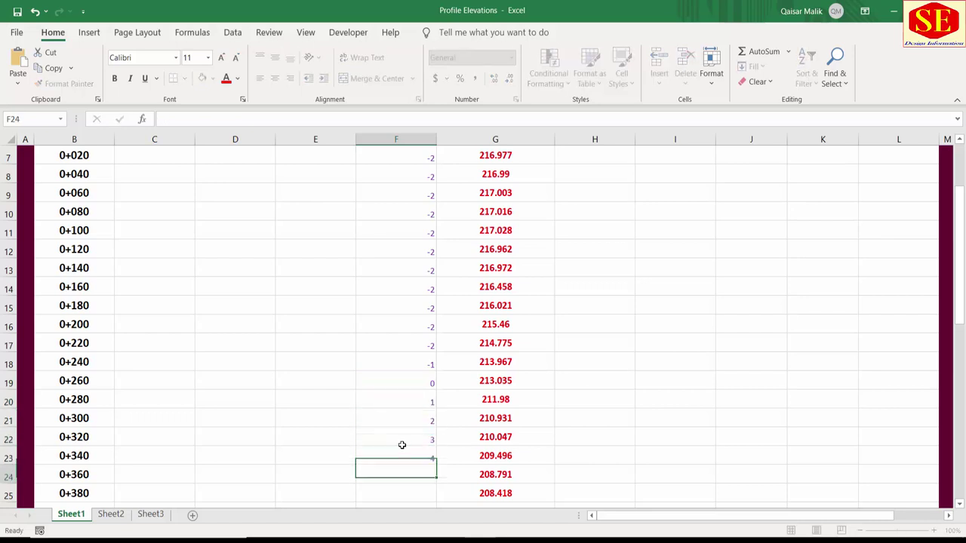
type("5")
key("Return")
type("6")
key("Return")
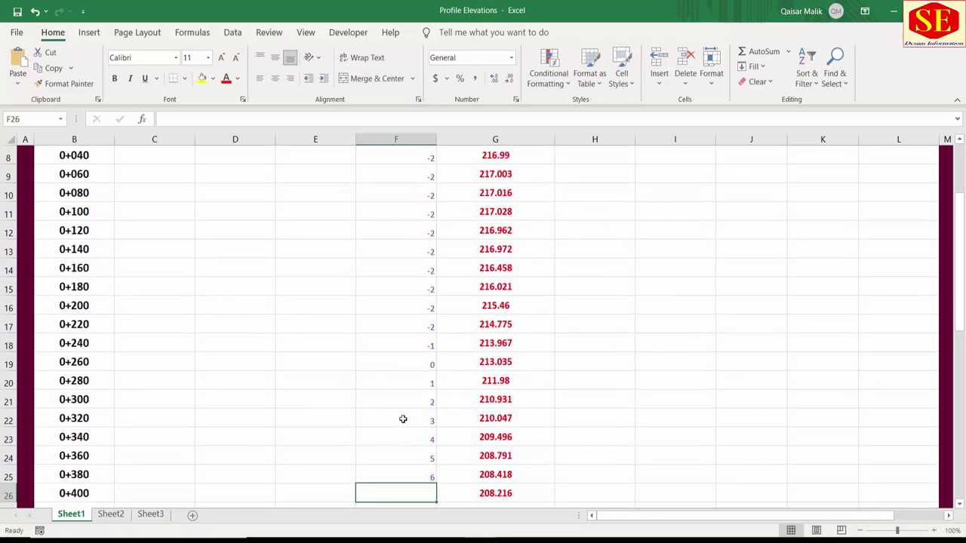
Enter 6 for stations 0+400 and 0+420 and extend it down to station 0+620
scroll(430, 408, "down", 1)
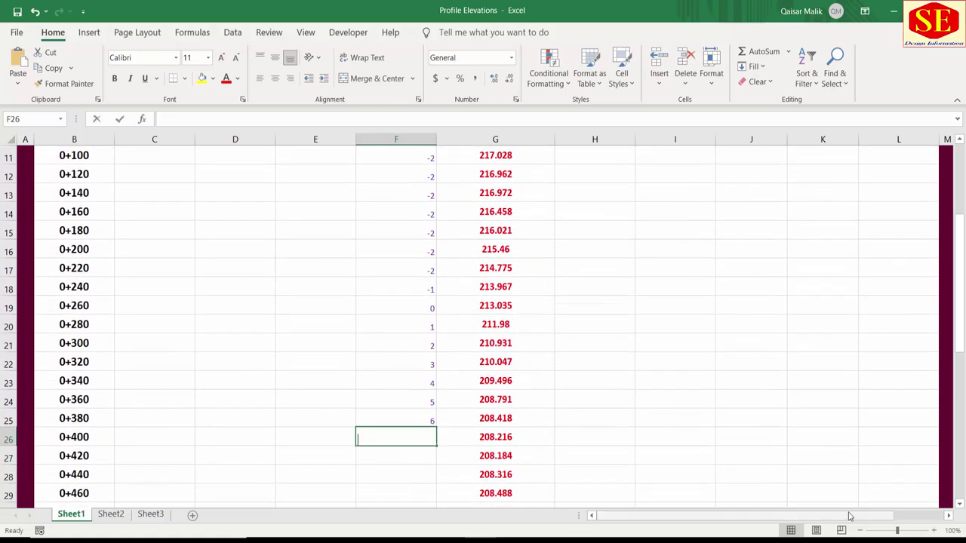
type("6")
key("Return")
type("6")
key("Return")
scroll(785, 475, "down", 2)
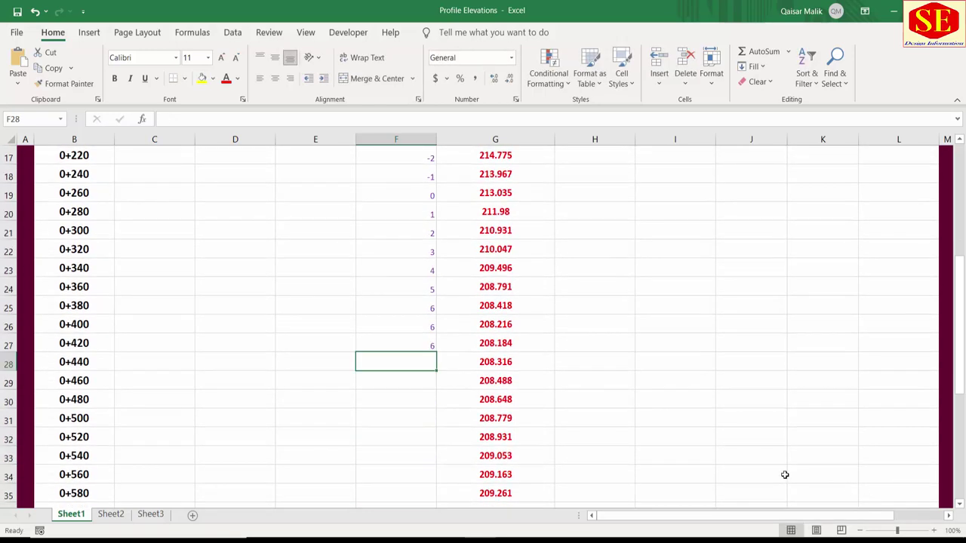
mouse_move(422, 308)
left_mouse_down()
mouse_move(437, 492)
mouse_move(459, 463)
left_mouse_up()
Step the slopes back down from 5 to -2 from station 0+640, copying -2 to 0+800
scroll(572, 395, "down", 4)
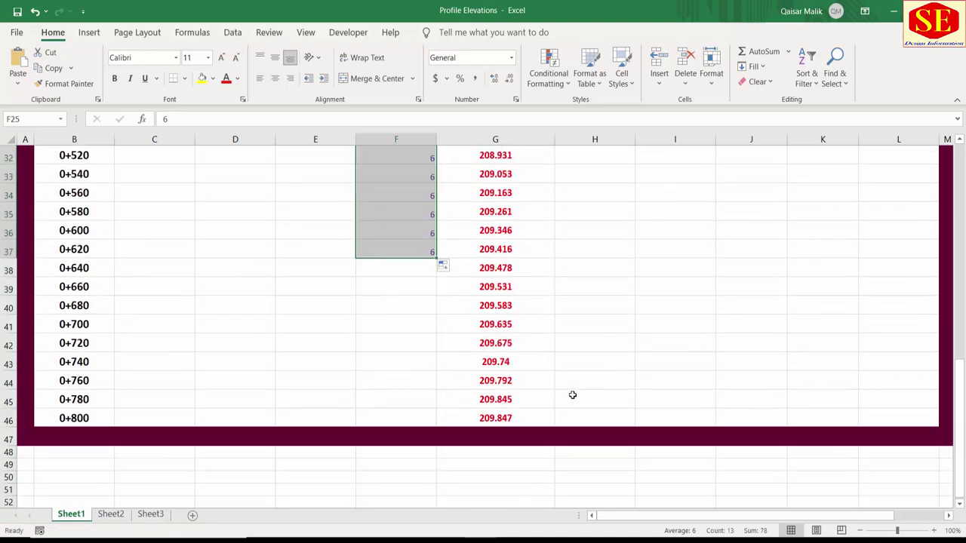
left_click(395, 276)
type("5")
key("Return")
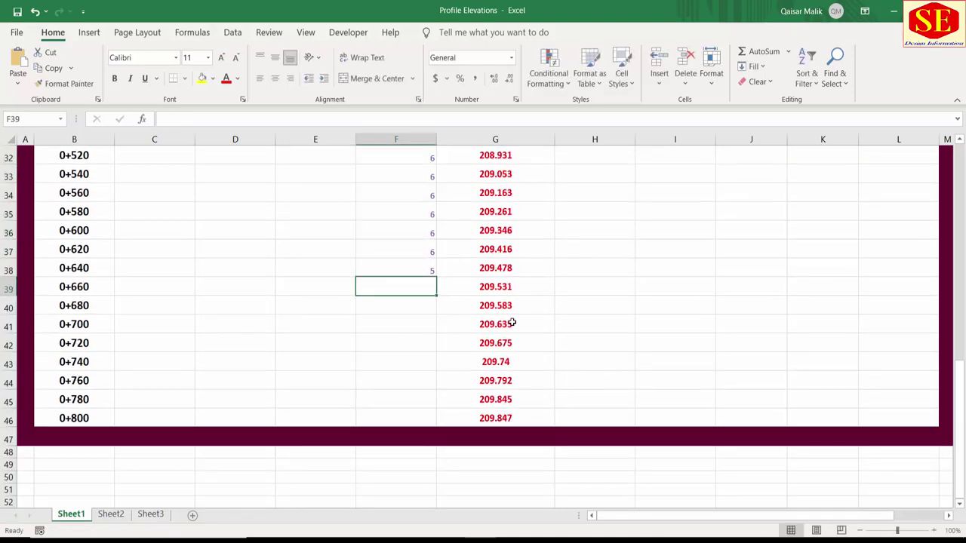
type("4")
key("Return")
type("3")
key("Return")
key("Return")
type("1")
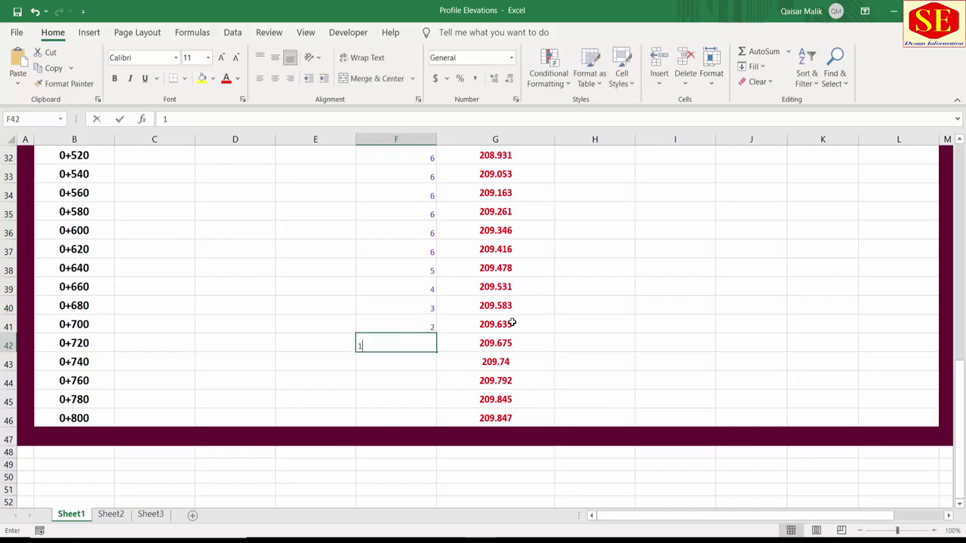
key("Return")
type("0")
key("Return")
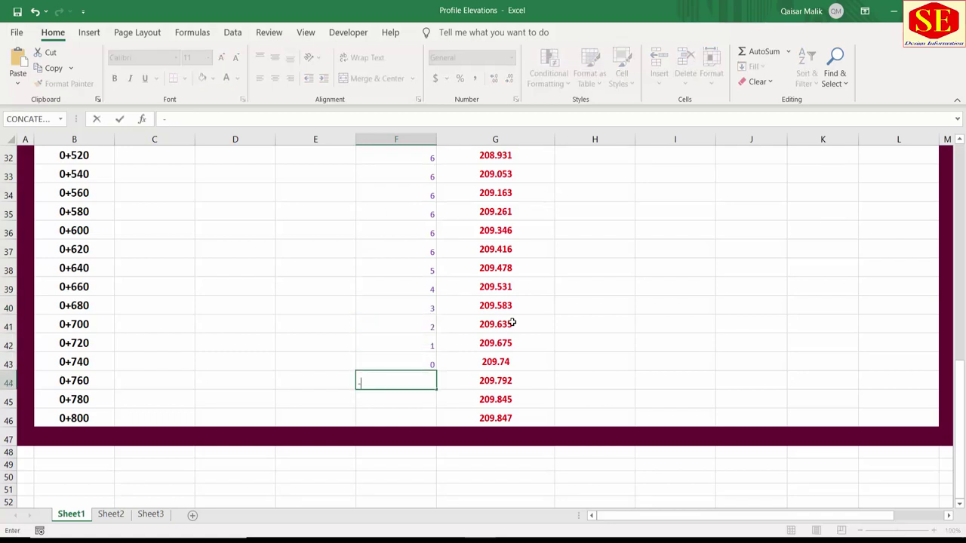
type("-1")
key("Return")
type("-2")
key("Return")
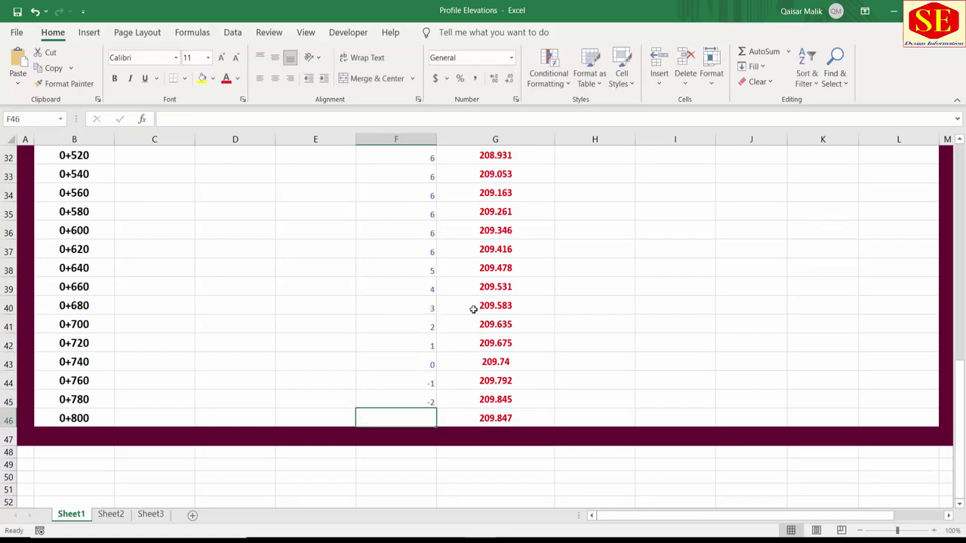
left_click_drag(426, 400, 434, 419)
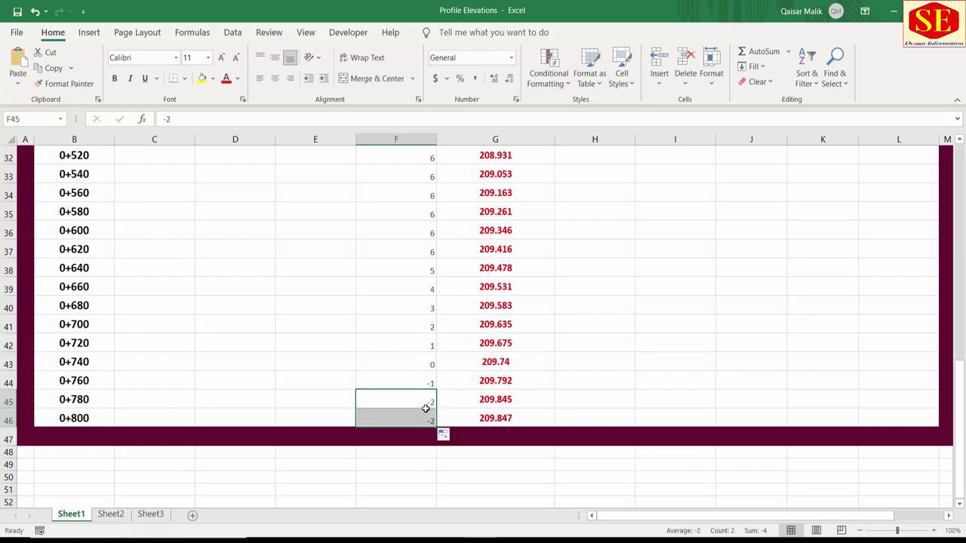
scroll(425, 408, "up", 2)
left_click_drag(427, 215, 417, 370)
Select the LHS slope column F6:F46 and return the view to the table top
scroll(417, 371, "up", 4)
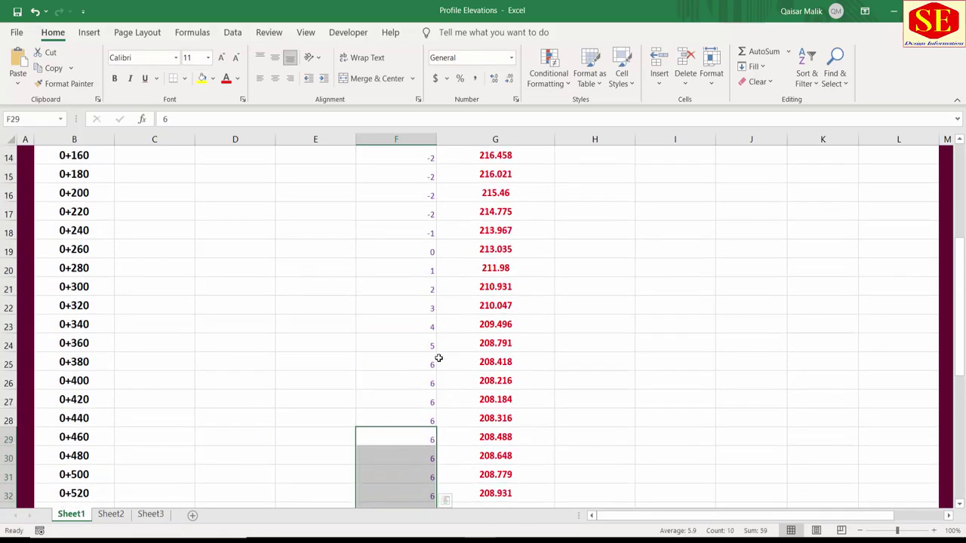
left_click(490, 306)
left_click(396, 306)
left_click(488, 306)
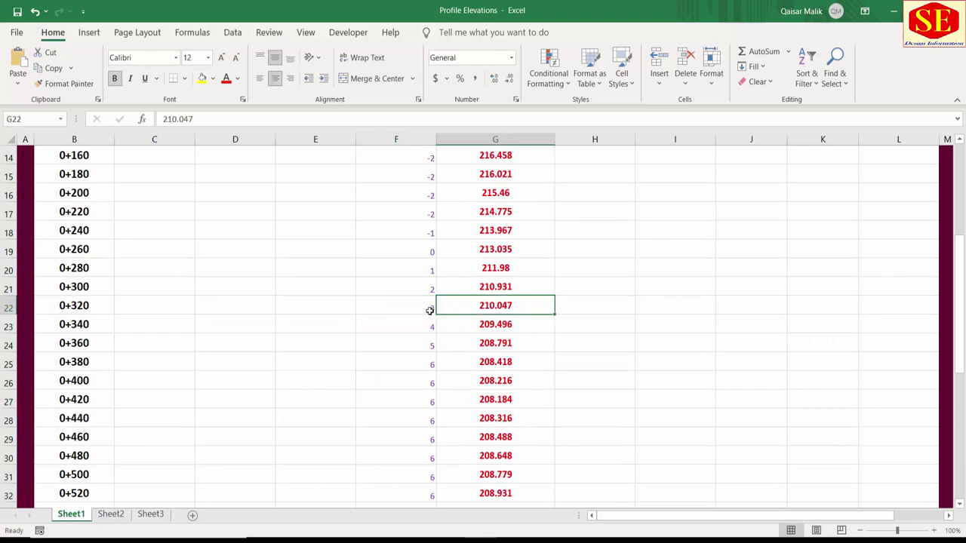
left_click(431, 309)
left_click(491, 248)
left_click(372, 249)
scroll(488, 255, "up", 2)
scroll(488, 255, "up", 3)
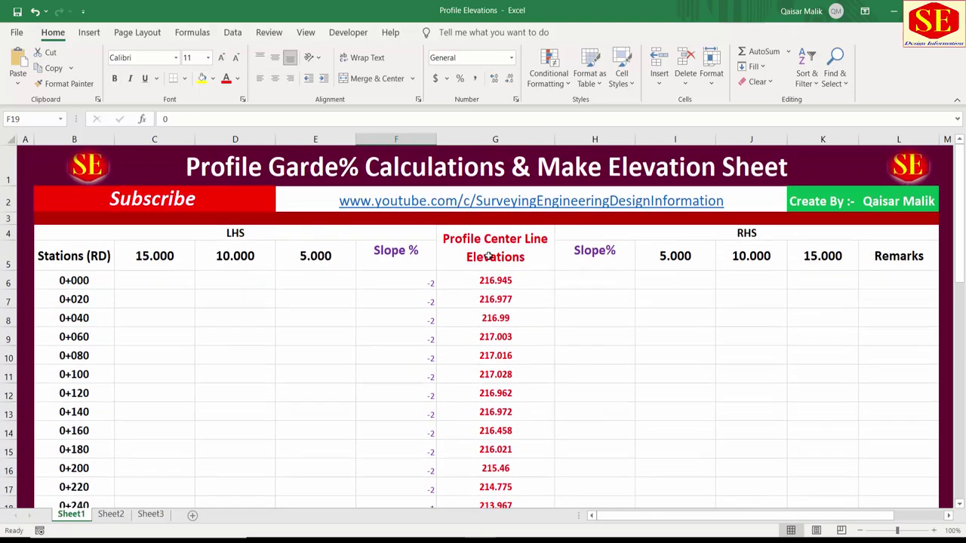
left_click_drag(415, 279, 404, 498)
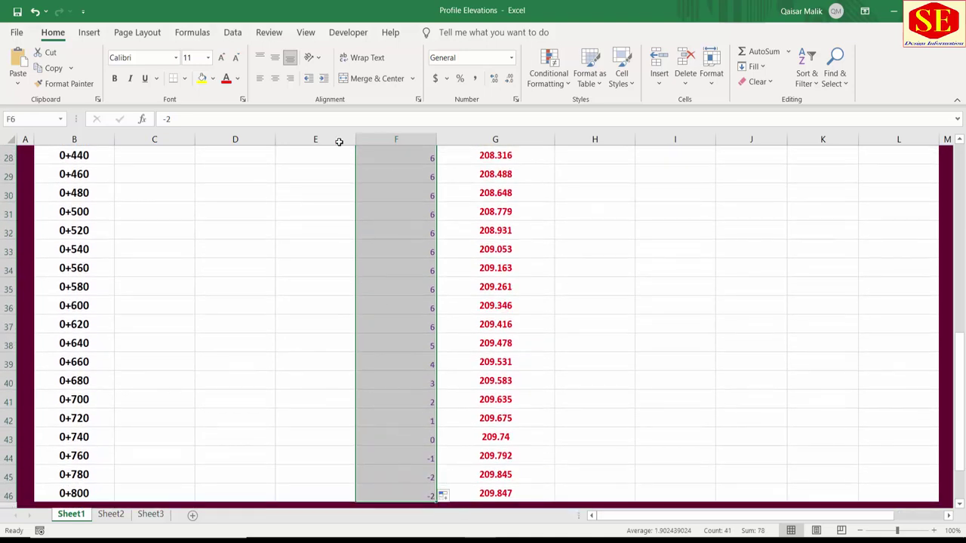
key("ctrl+BackSpace")
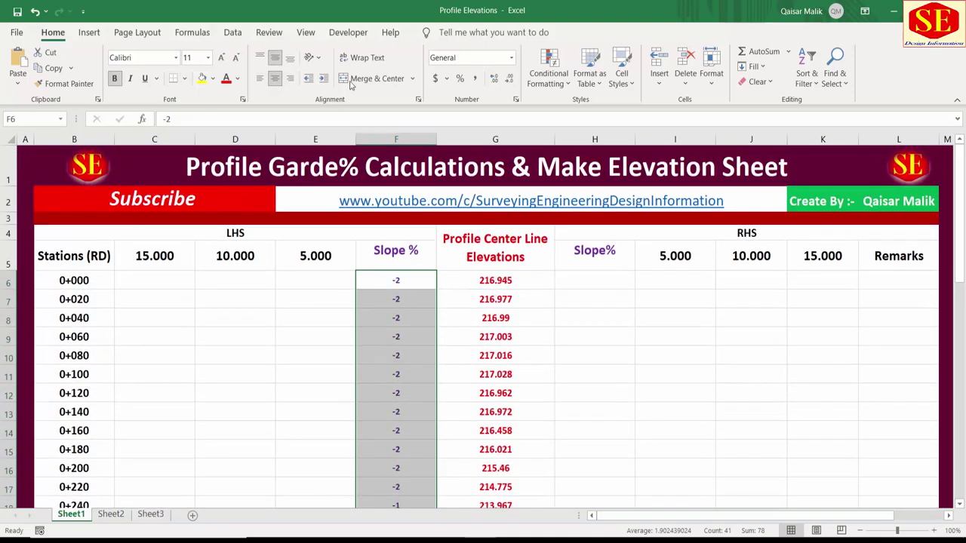
Apply Number format and raise the slopes to three decimals, such as -2.000
left_click(509, 78)
left_click(510, 78)
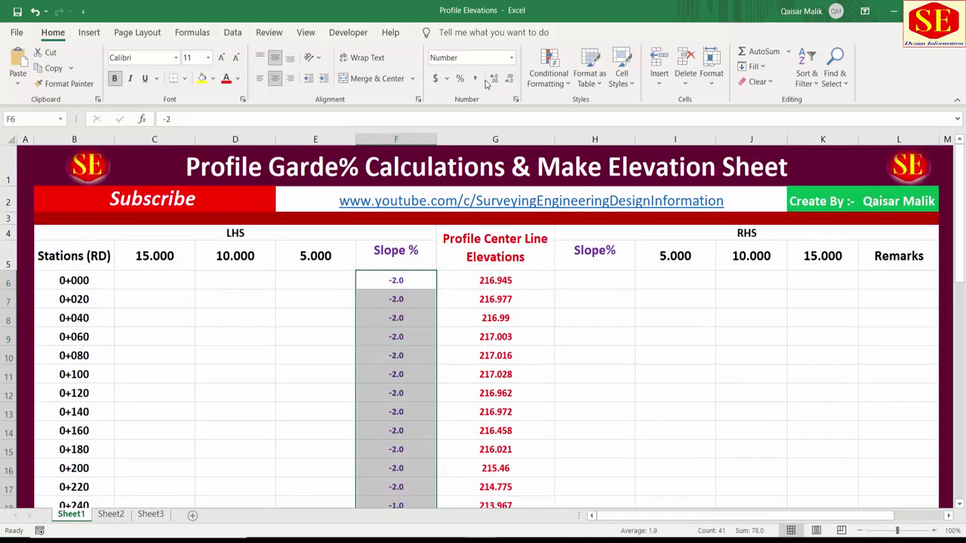
left_click(492, 78)
left_click(492, 78)
left_click(577, 276)
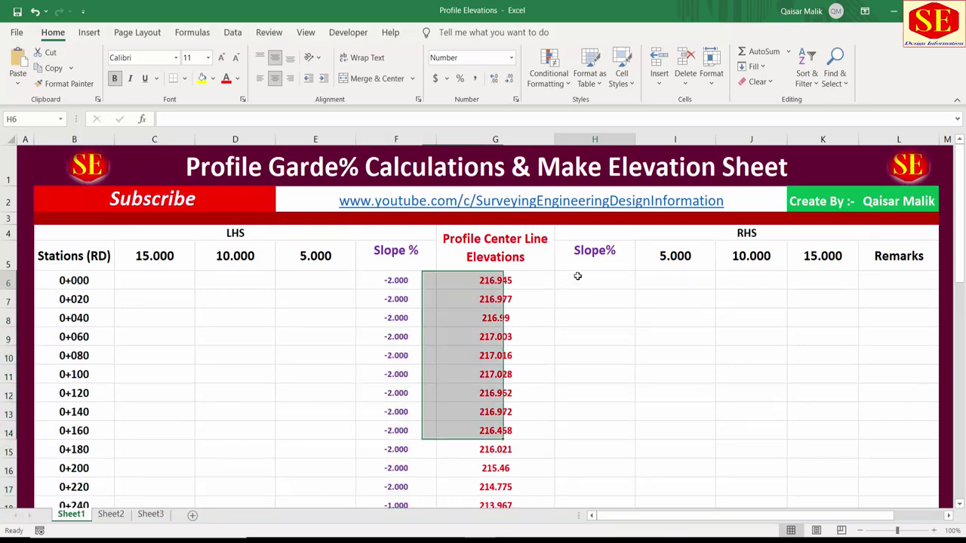
Enter -2 RHS slopes for stations 0+000 to 0+060 and copy -2 down to row 21
type("-2")
key("Return")
type("-")
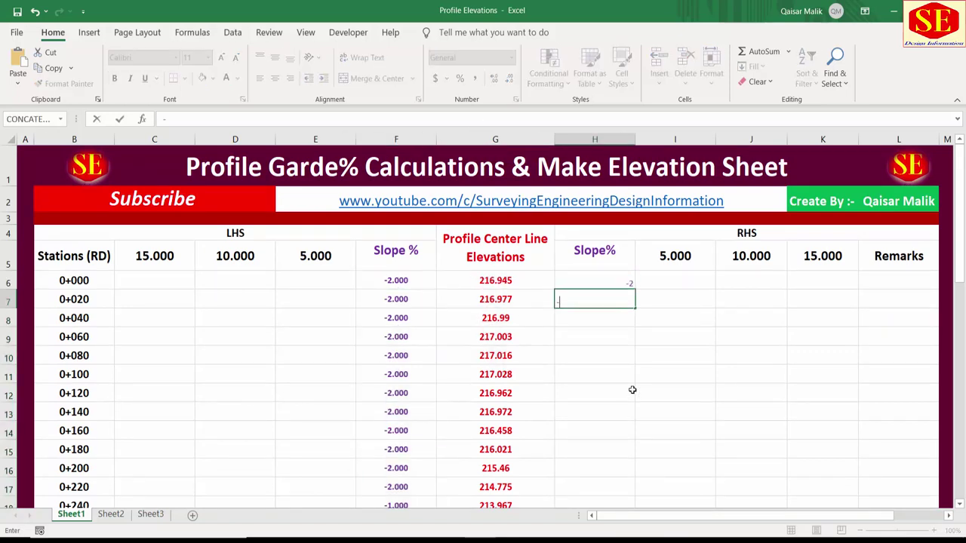
type("2")
key("Return")
type("-2")
key("Return")
type("-")
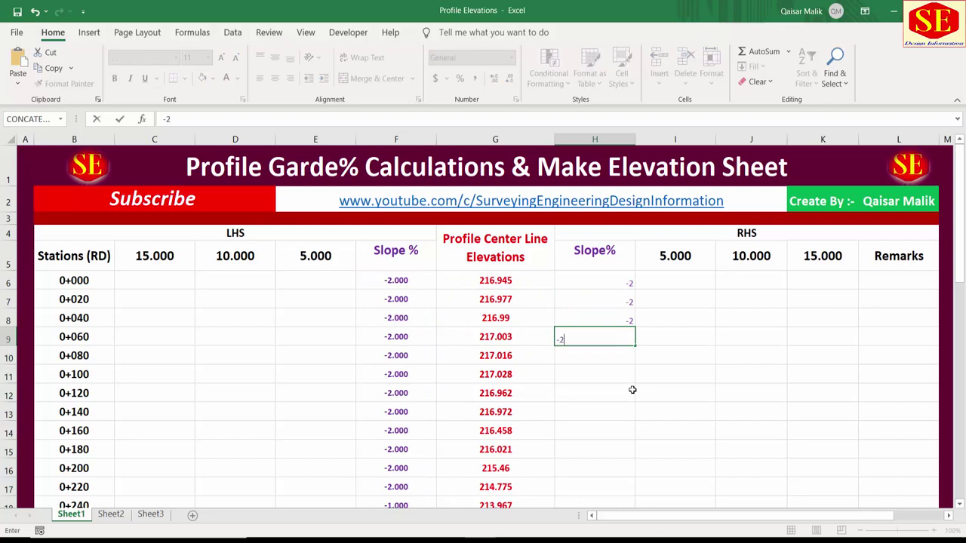
key("Return")
left_click(627, 339)
mouse_move(635, 344)
left_mouse_down()
mouse_move(632, 425)
mouse_move(621, 445)
left_mouse_up()
scroll(616, 449, "down", 1)
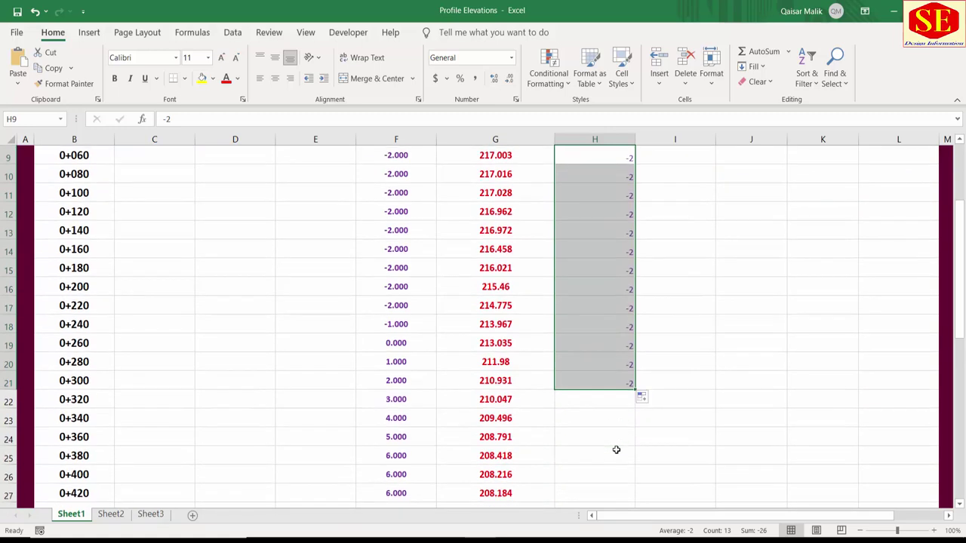
Enter RHS slopes -3, -4, -5, -6 from station 0+320 and copy -6 downward
left_click(594, 399)
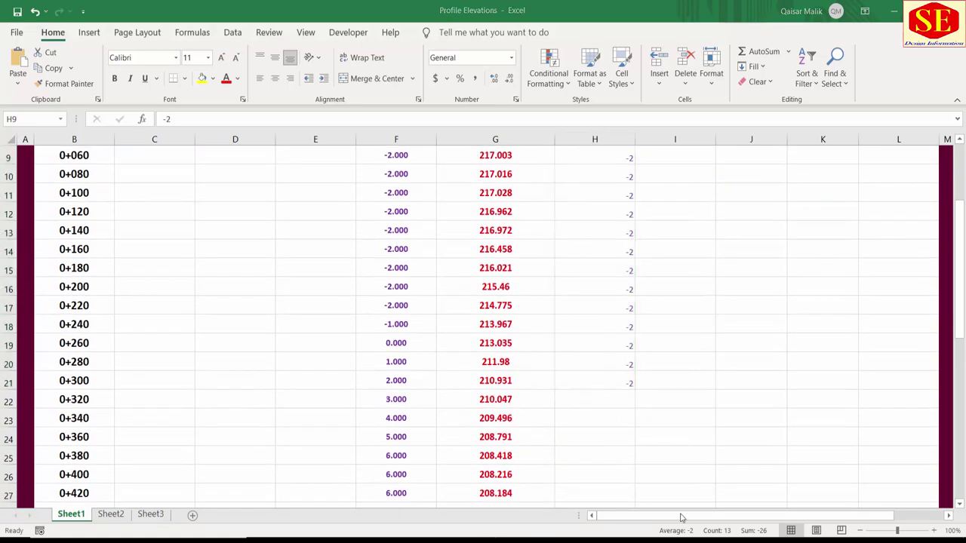
type("-3")
key("Return")
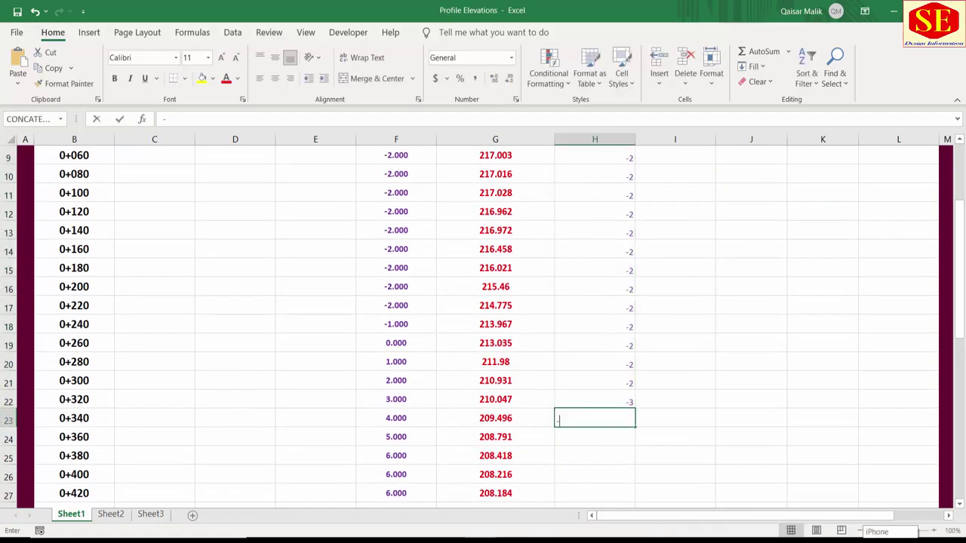
type("-4")
key("Return")
type("-5")
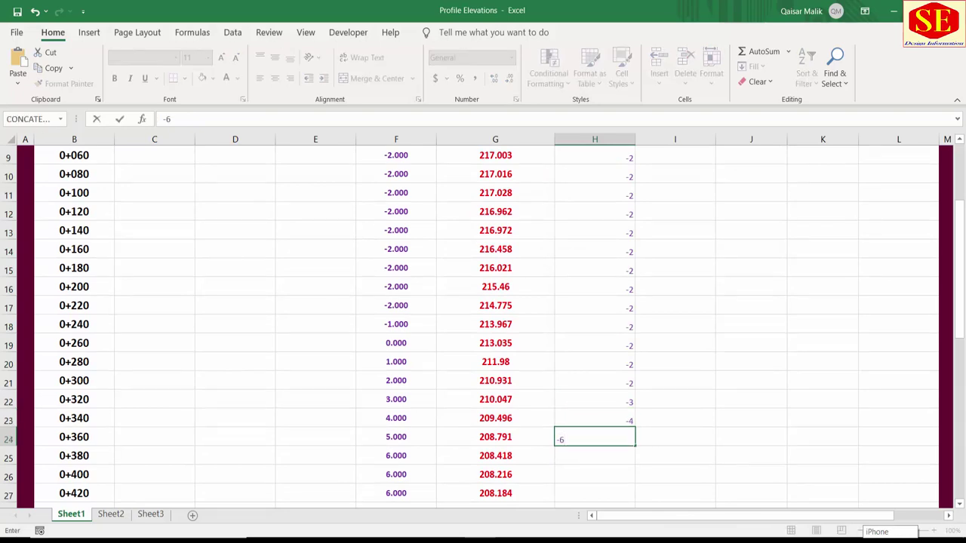
key("Return")
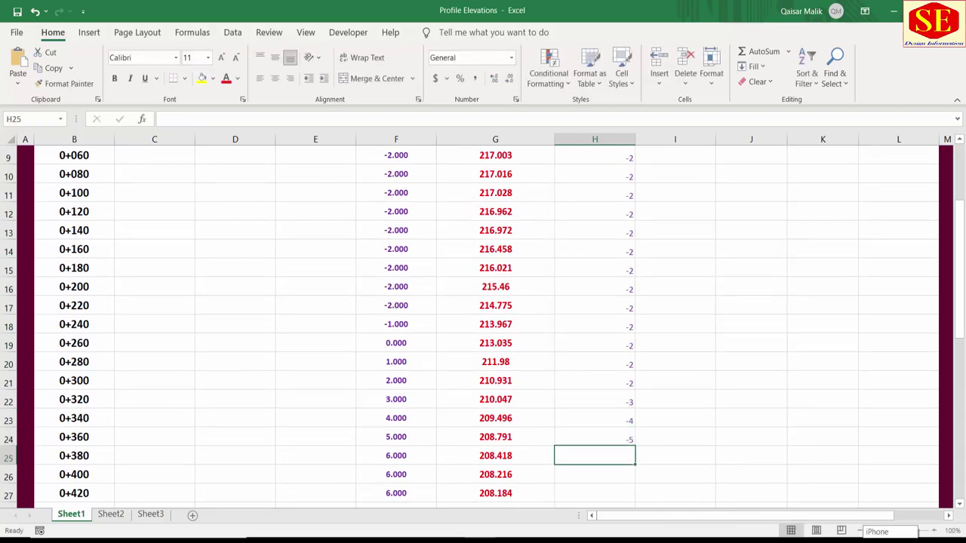
type("-6")
key("Return")
scroll(876, 455, "down", 3)
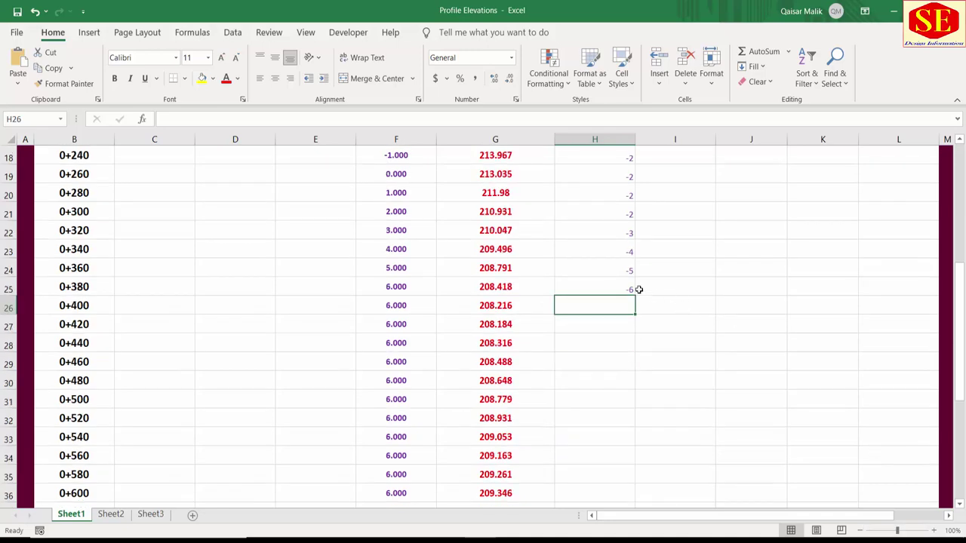
left_click(631, 289)
mouse_move(634, 295)
left_mouse_down()
mouse_move(626, 505)
mouse_move(606, 408)
left_mouse_up()
Enter -5, -4, -3, -2 into H38:H41 and fill -2 down to H46
left_click(607, 406)
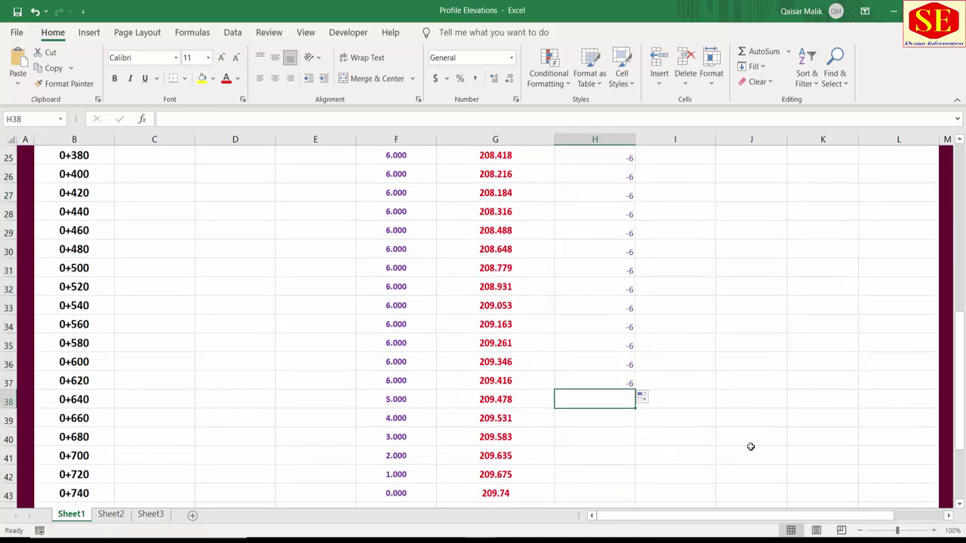
type("-5")
key("Return")
type("-4")
key("Return")
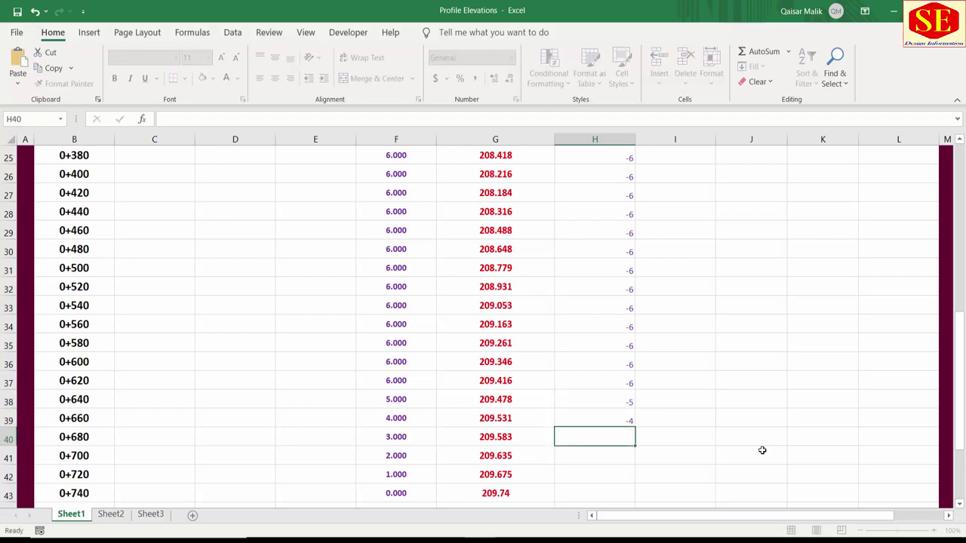
type("-3")
key("Return")
type("-2")
key("Return")
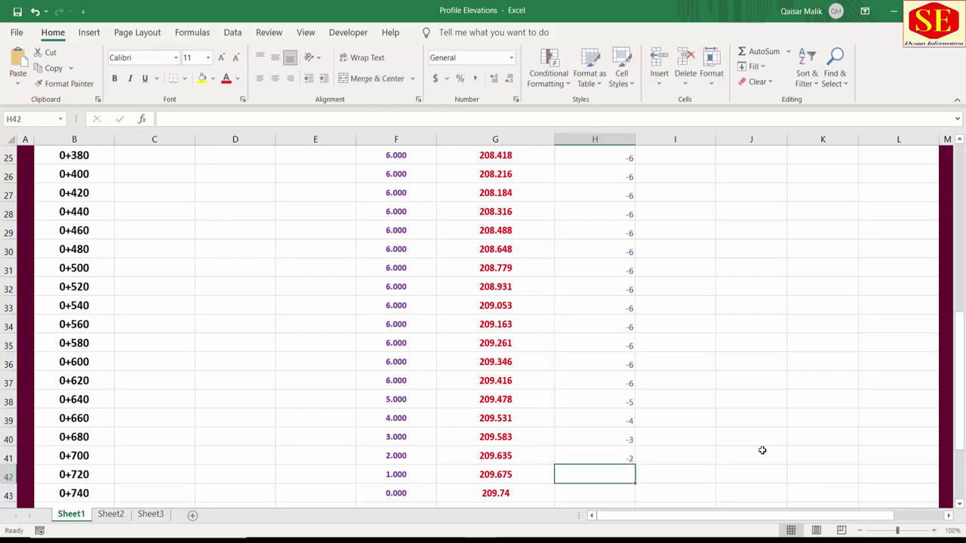
scroll(761, 451, "down", 2)
left_click(626, 347)
left_click_drag(633, 350, 636, 438)
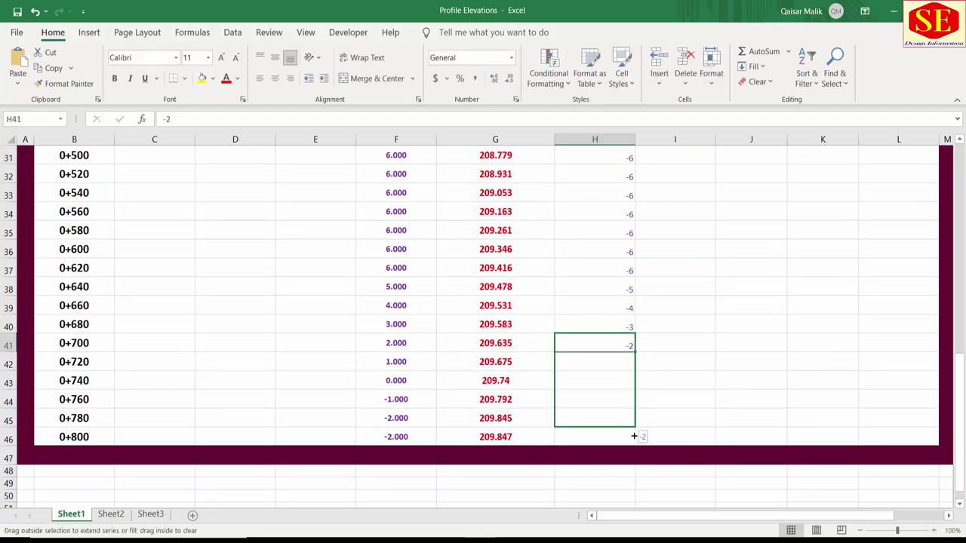
scroll(595, 291, "up", 6)
Format H6:H46 as Number and decrease to three decimals
scroll(595, 291, "up", 4)
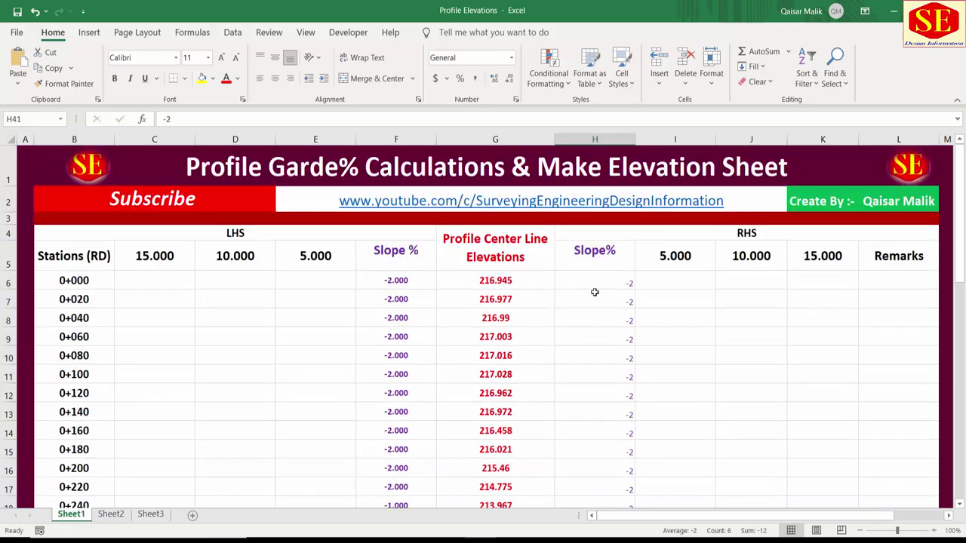
mouse_move(593, 279)
left_mouse_down()
mouse_move(606, 533)
mouse_move(608, 491)
left_mouse_up()
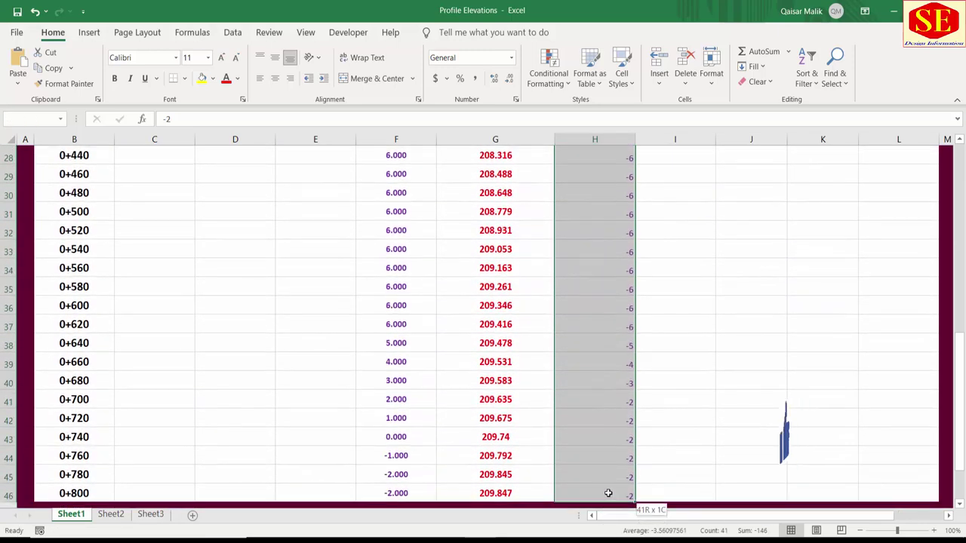
scroll(474, 269, "up", 10)
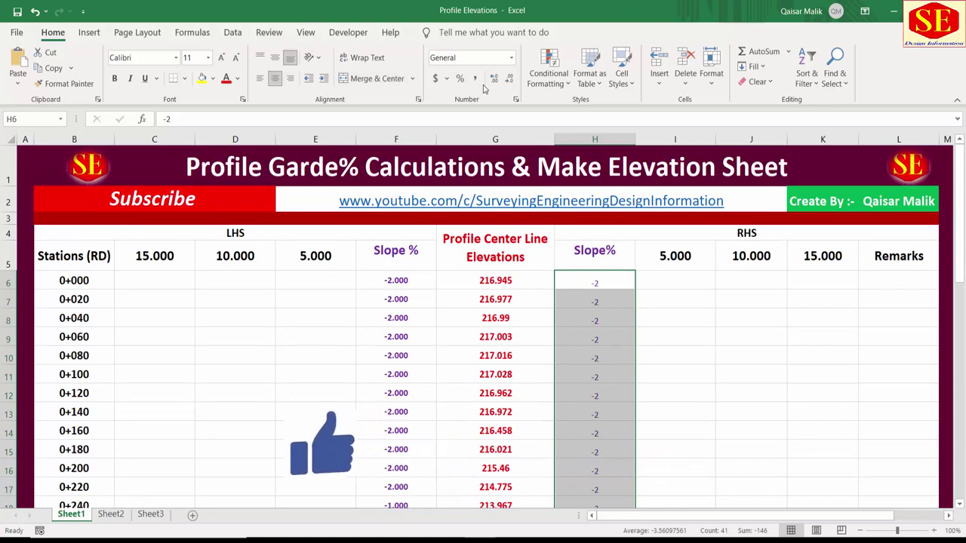
left_click(494, 79)
left_click(493, 78)
left_click(494, 78)
left_click(493, 79)
left_click(508, 79)
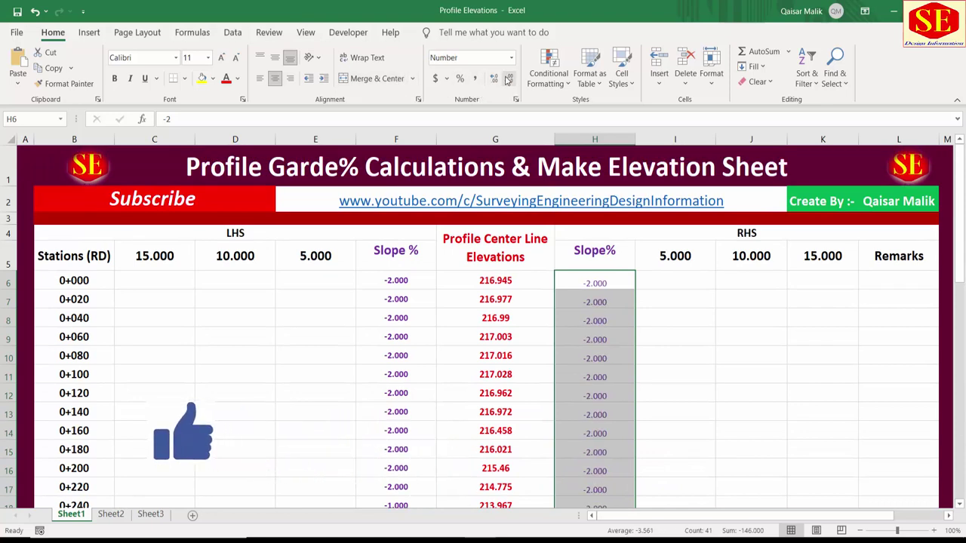
Compare RHS slope values in H8, H23 and H24 against the matching LHS slopes
left_click(396, 299)
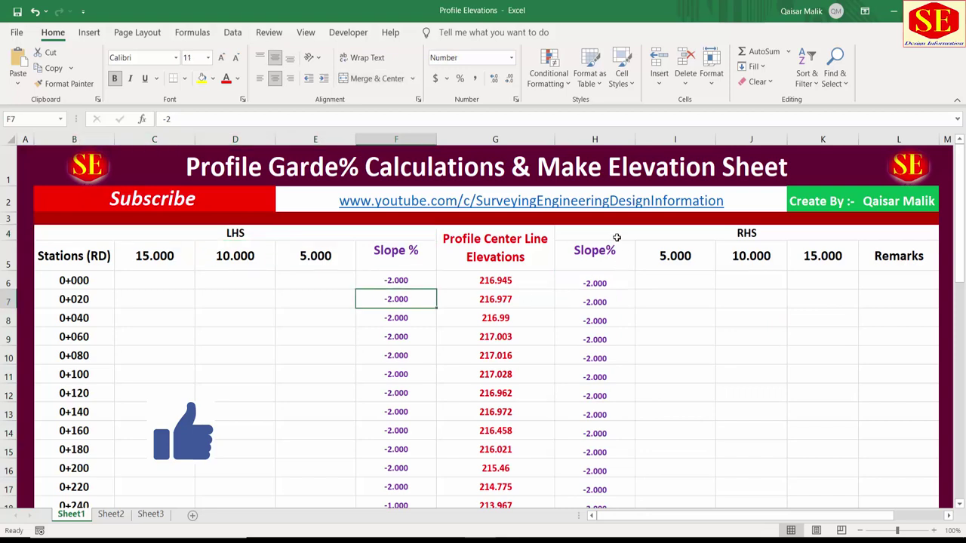
left_click(595, 321)
scroll(397, 436, "down", 2)
left_click(599, 458)
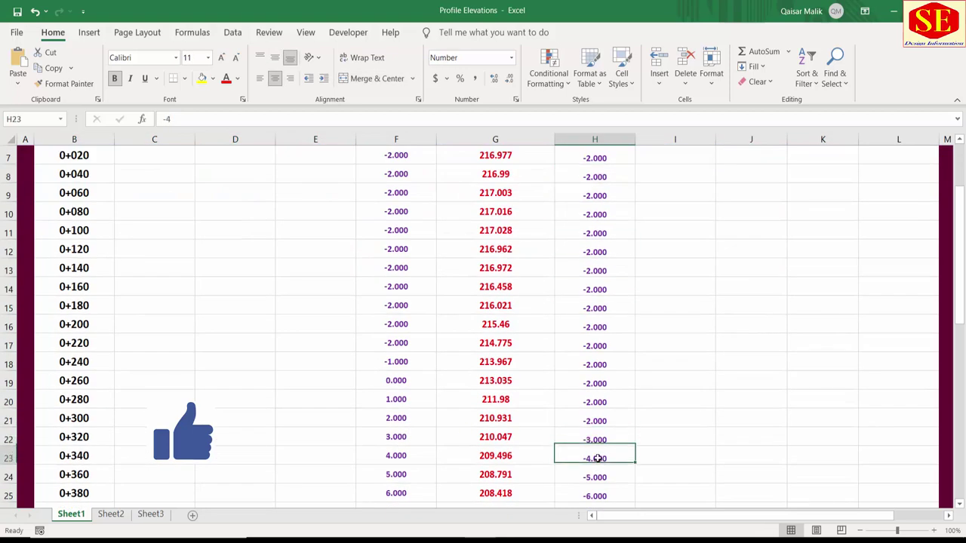
left_click(373, 450)
left_click(625, 478)
left_click(400, 475)
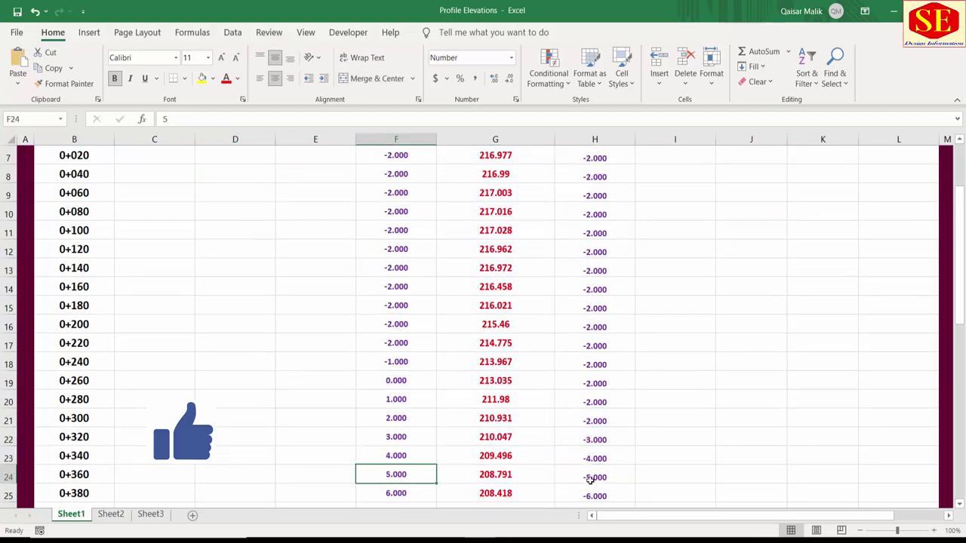
scroll(596, 407, "down", 1)
scroll(596, 379, "up", 1)
scroll(512, 302, "up", 2)
Point out the centre-line elevation, slopes, and the 5, 10, 15 offset headings on both sides
left_click(498, 282)
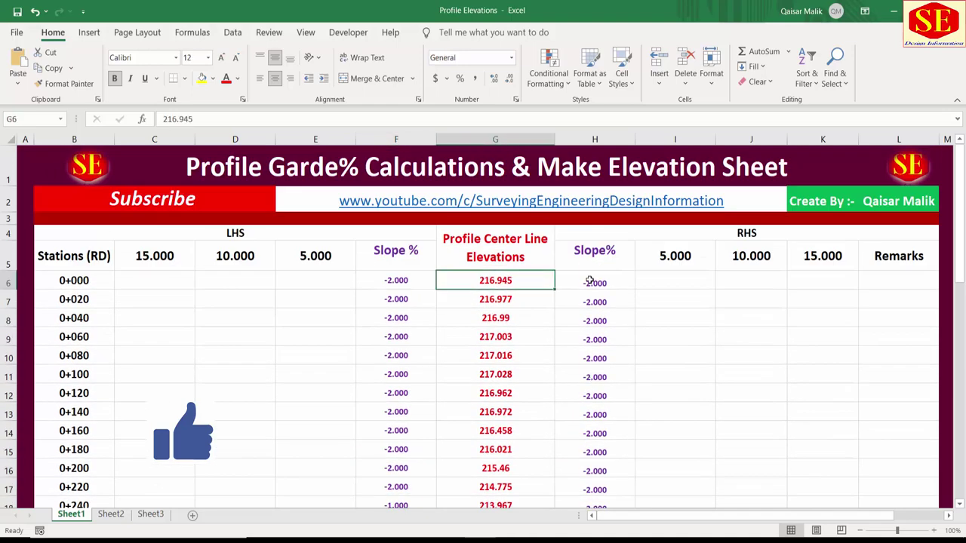
left_click(595, 283)
left_click(677, 256)
left_click(752, 256)
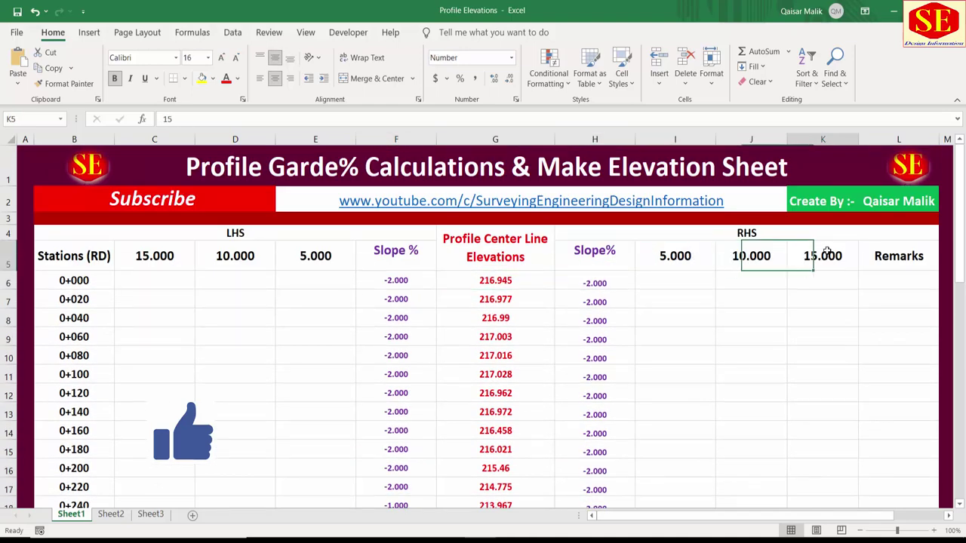
left_click(823, 256)
left_click(317, 257)
left_click(234, 256)
left_click(163, 255)
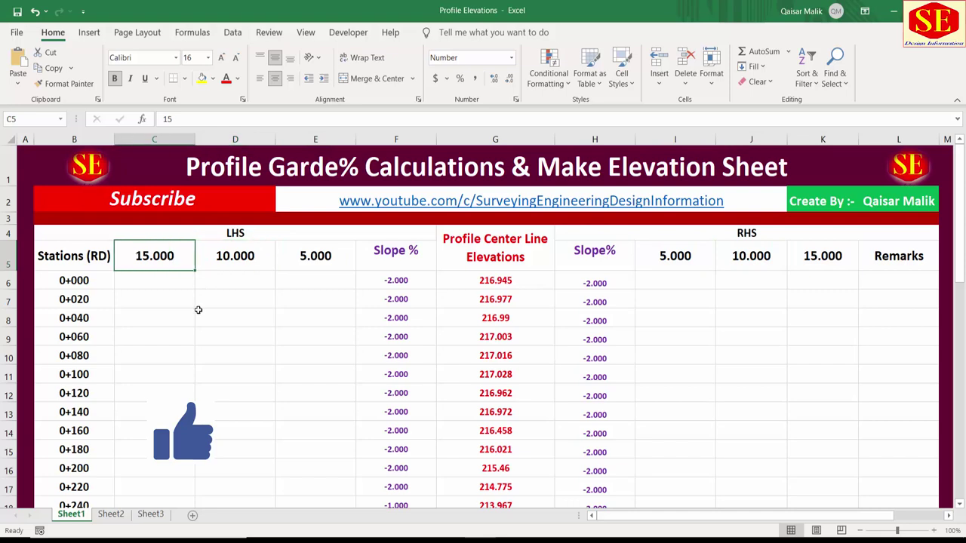
left_click(493, 281)
left_click(410, 279)
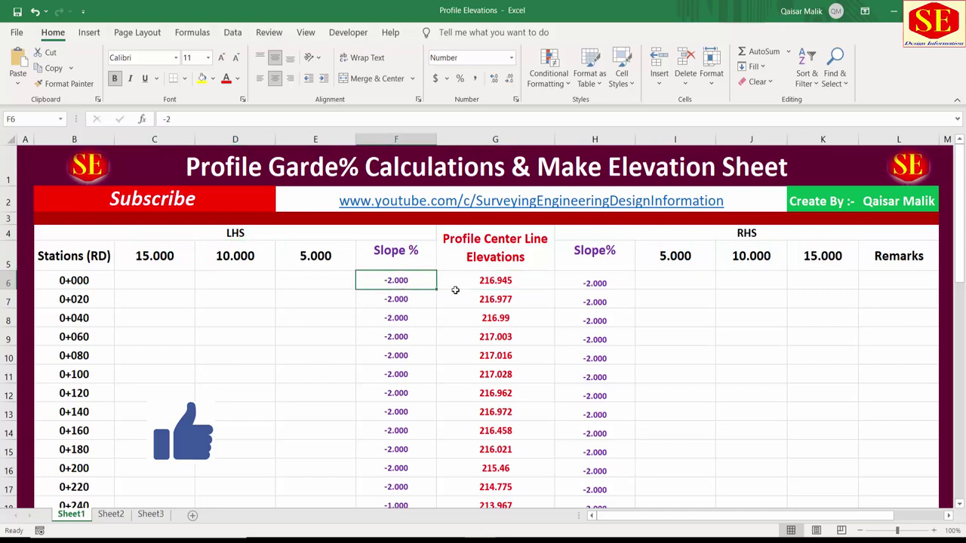
In E6 enter =G6+($E$5*F6)/100, giving 216.845 for the 5.000 LHS offset
left_click(308, 280)
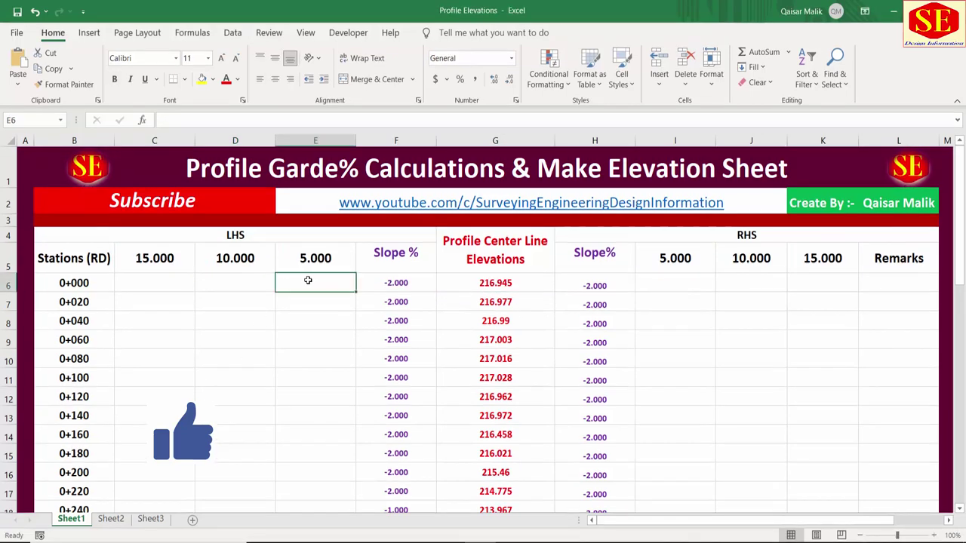
type("=")
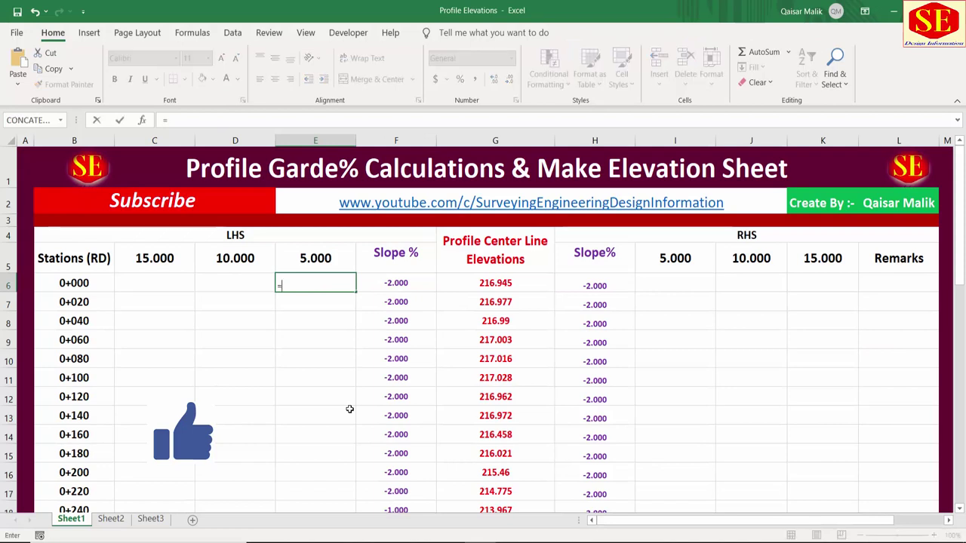
left_click(486, 278)
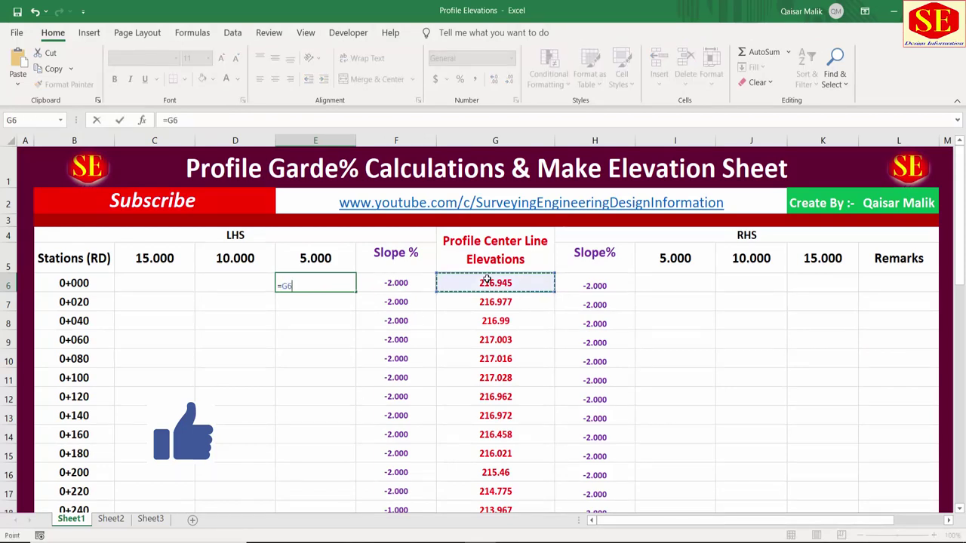
type("+(")
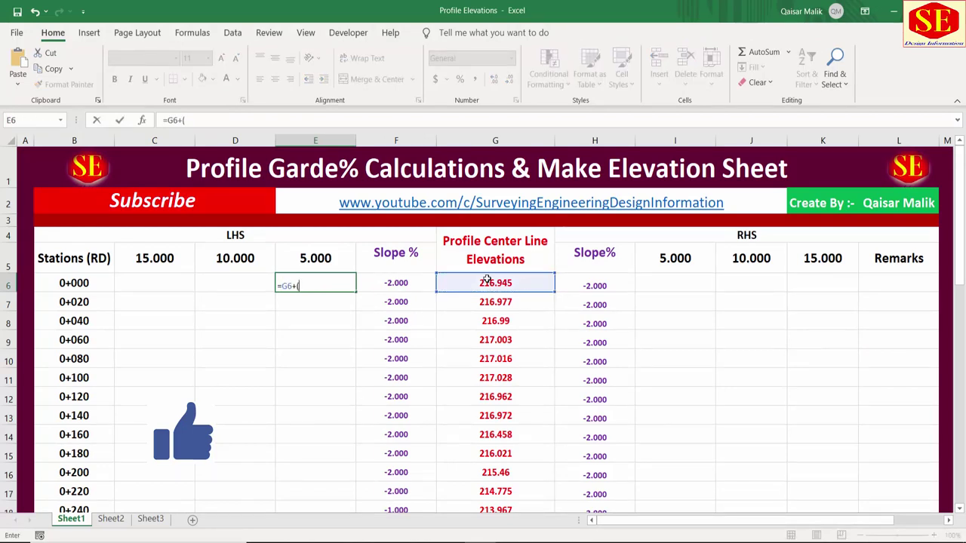
left_click(317, 258)
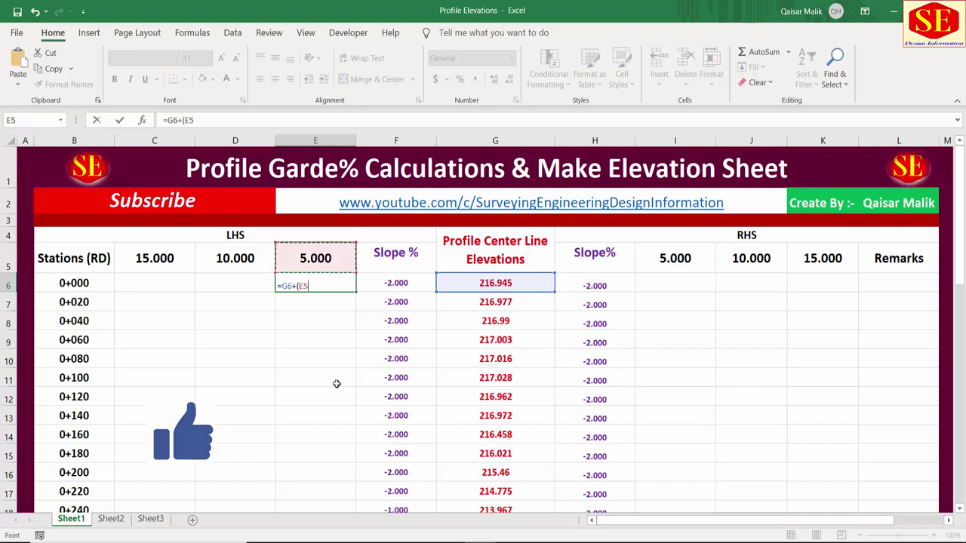
key("F2")
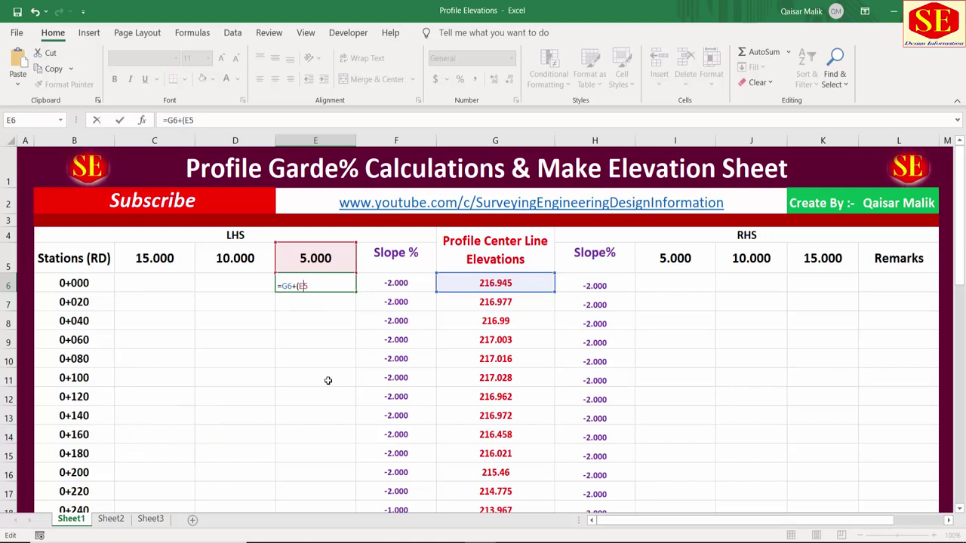
key("F4")
key("Right")
left_click(408, 285)
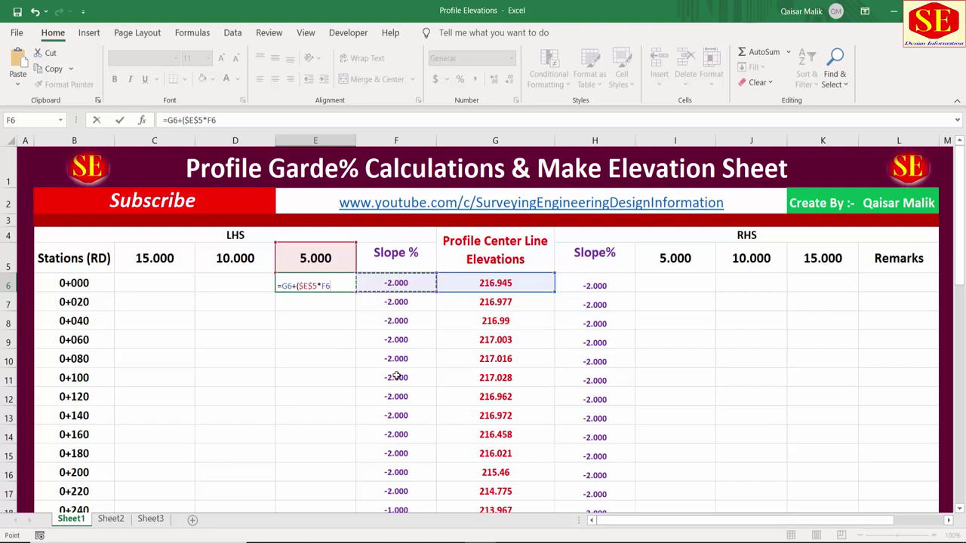
type(")/100")
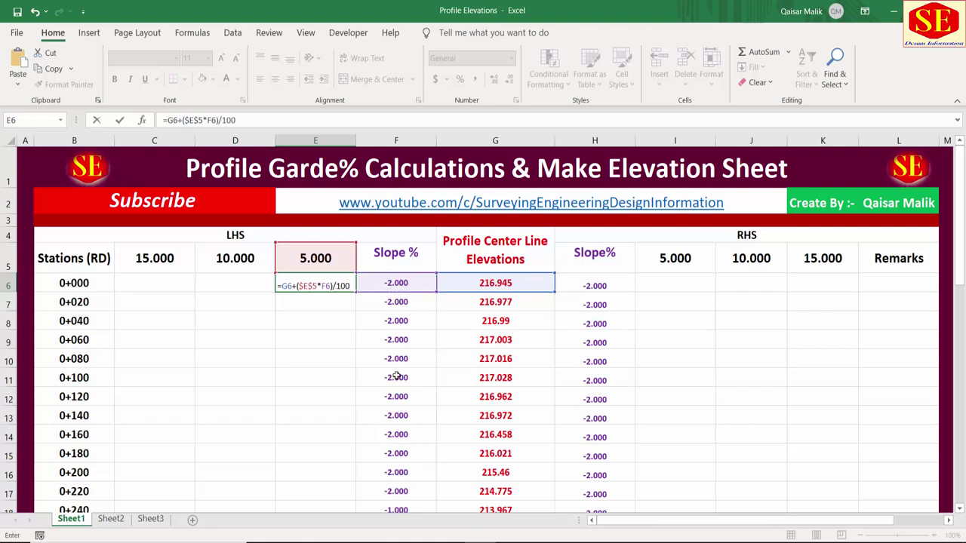
key("Return")
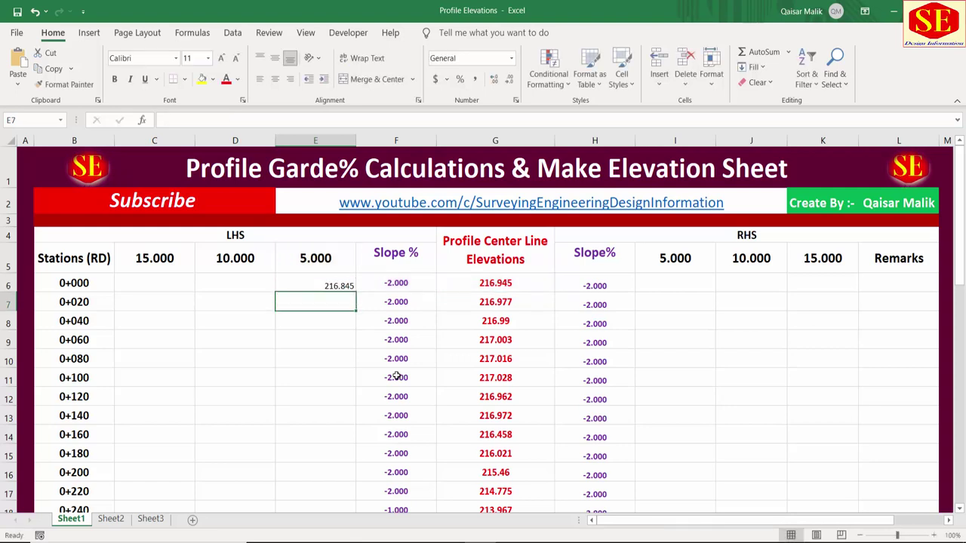
Check the E6 result against the slope and centre-line cells beside it
left_click(345, 287)
key("Right")
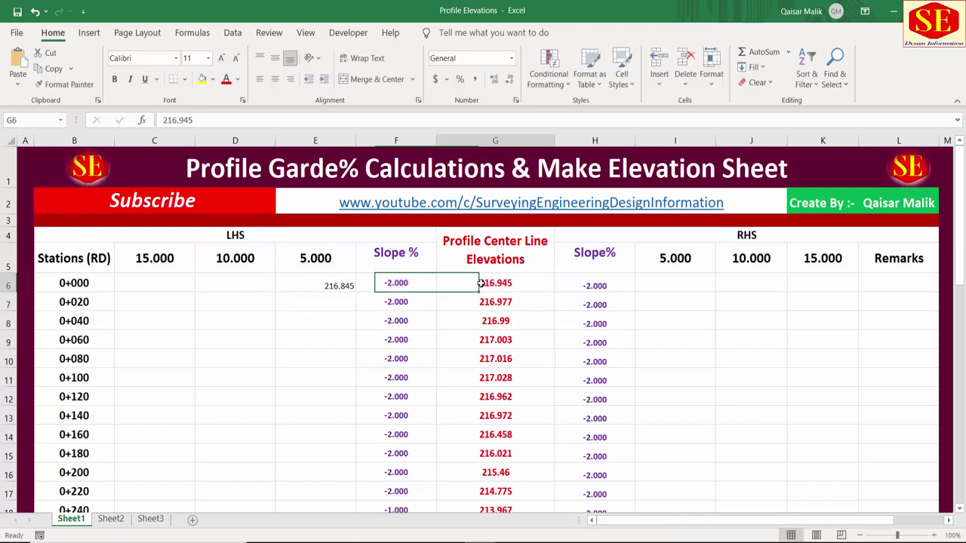
key("Right")
key("Left")
key("Left")
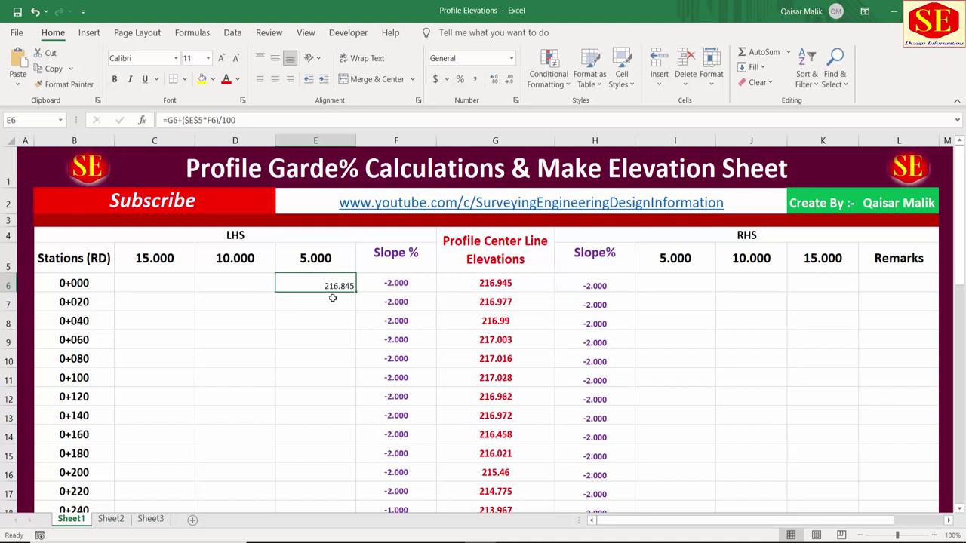
left_click(227, 281)
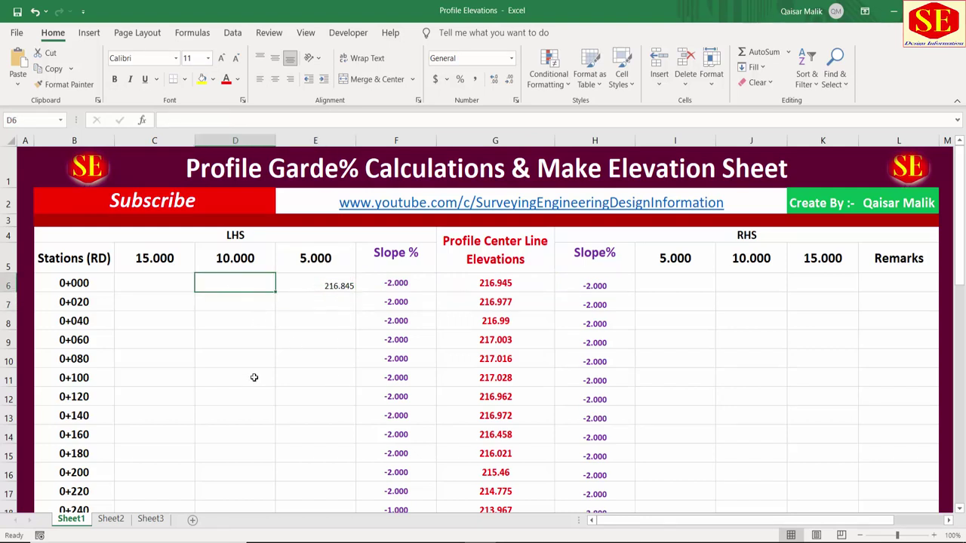
In D6 enter =G6+($D$5*F6)/100, giving 216.745 for the 10.000 LHS offset
type("=")
left_click(507, 283)
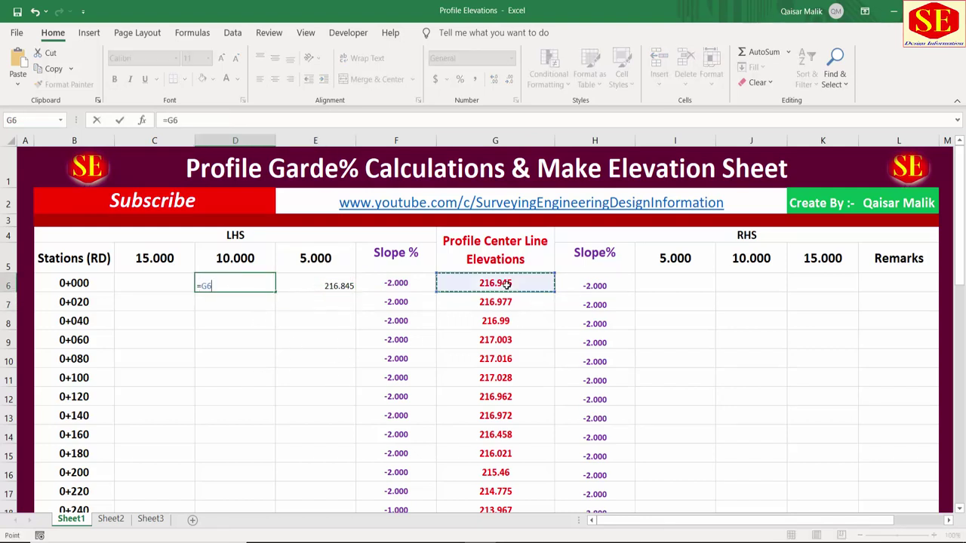
type("+(")
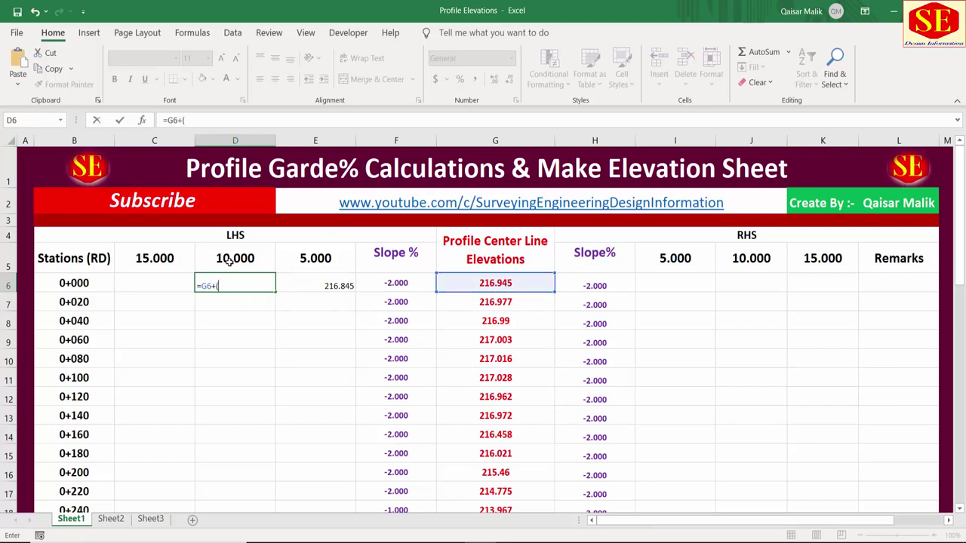
left_click(230, 260)
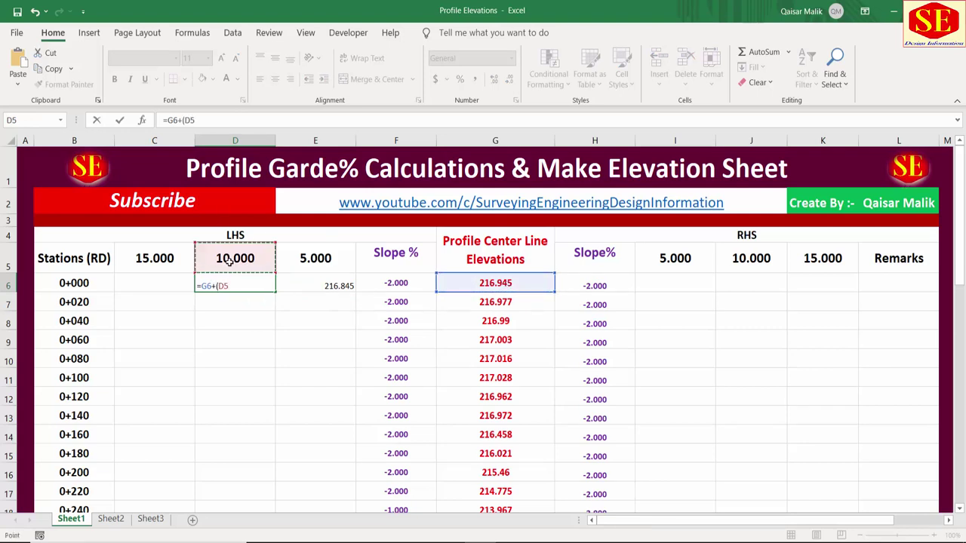
key("F2")
key("Left")
key("F4")
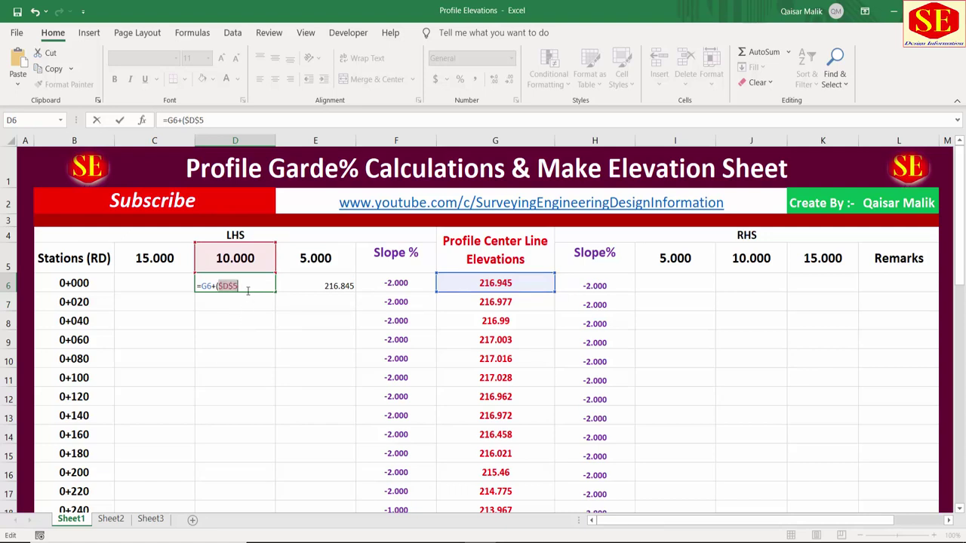
key("Right")
left_click(386, 283)
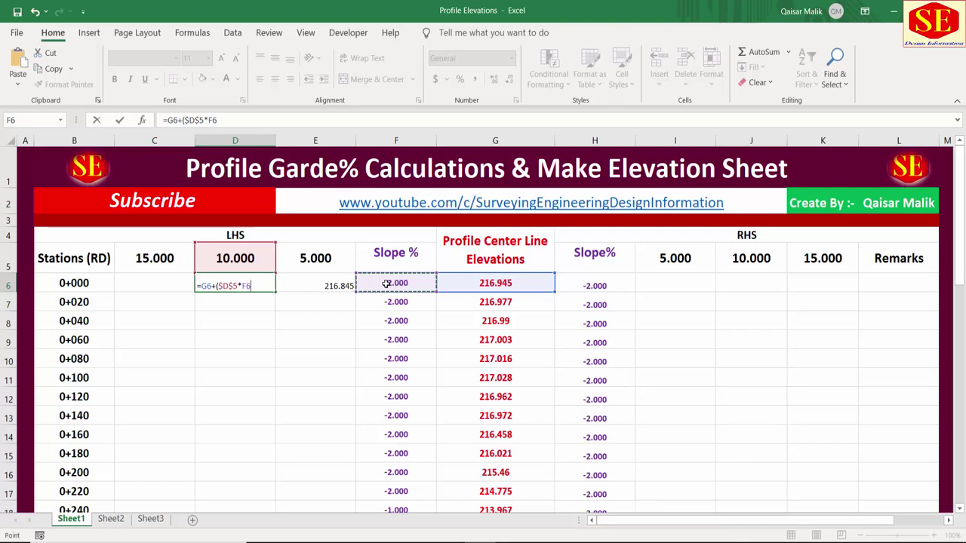
type(")/100")
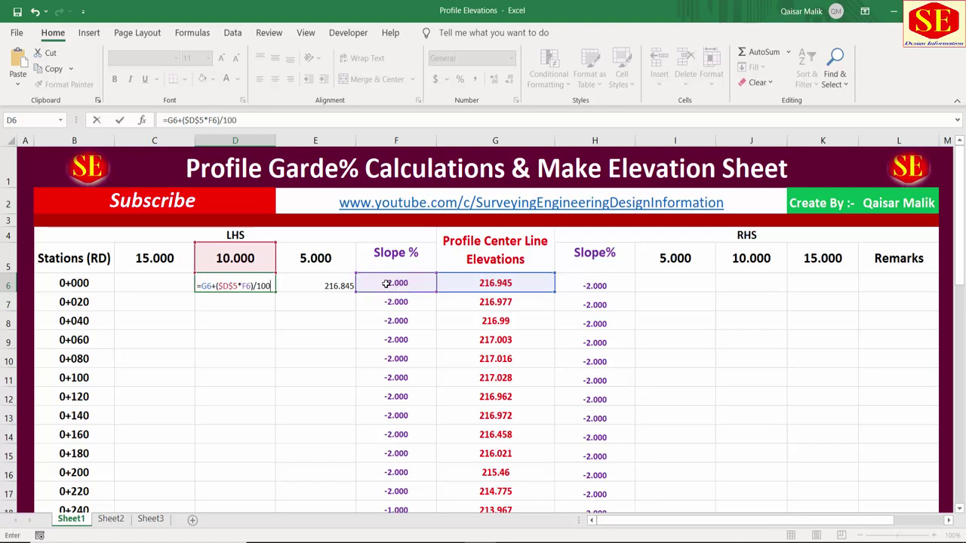
key("Return")
Compare the D6 and E6 formulas and their offset headings in row 5
left_click(254, 287)
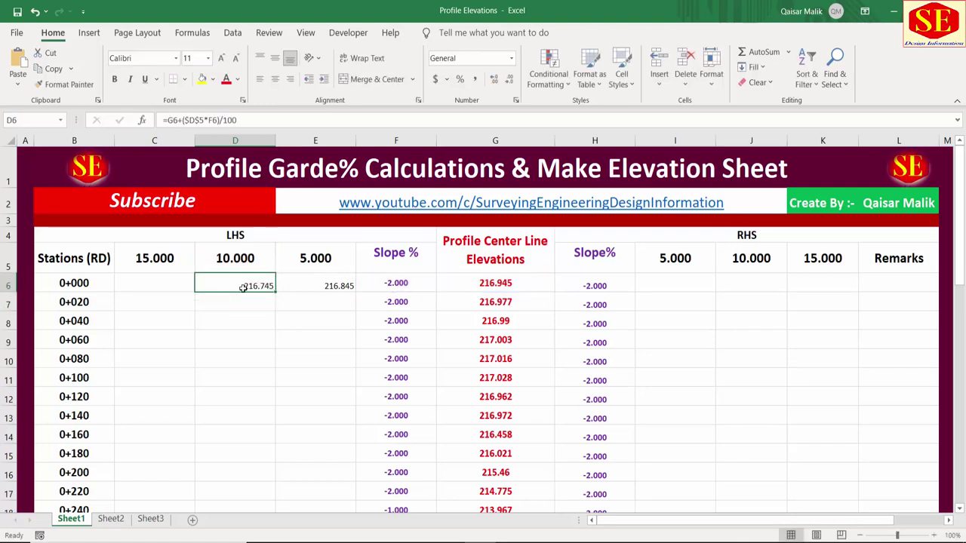
left_click(332, 287)
left_click(255, 287)
left_click(255, 257)
left_click(350, 255)
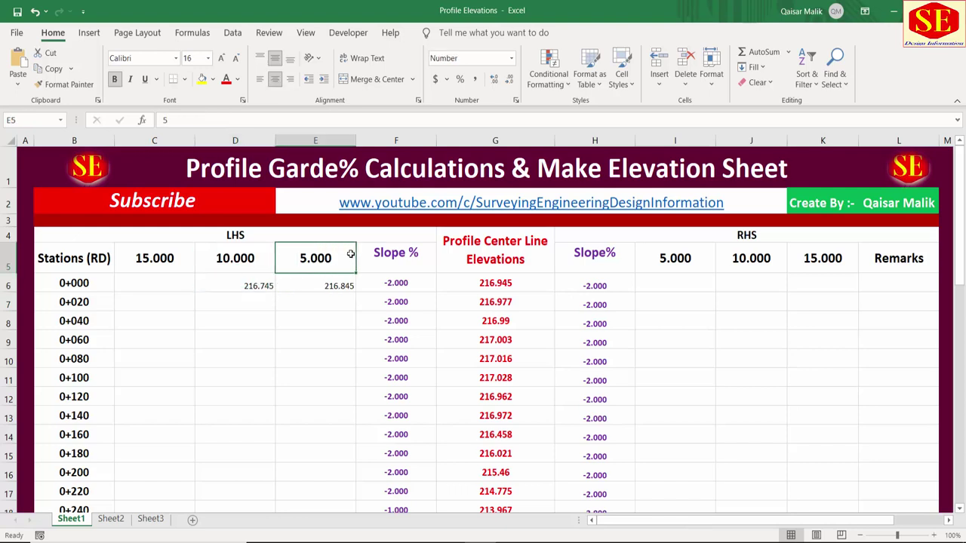
left_click(254, 257)
left_click(160, 258)
In C6 enter =G6+(C$5*F6)/100, giving 216.645 for the 15.000 LHS offset
left_click(162, 281)
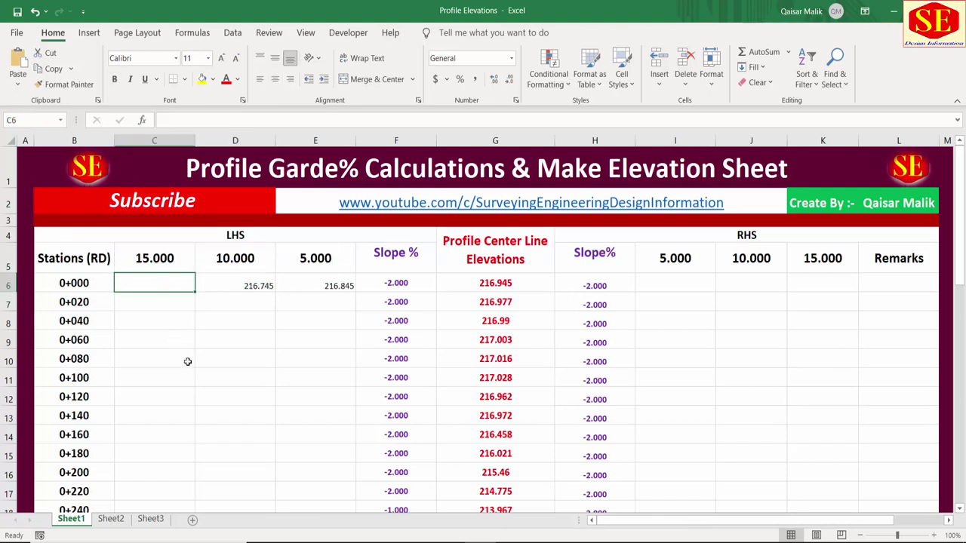
type("=")
left_click(514, 283)
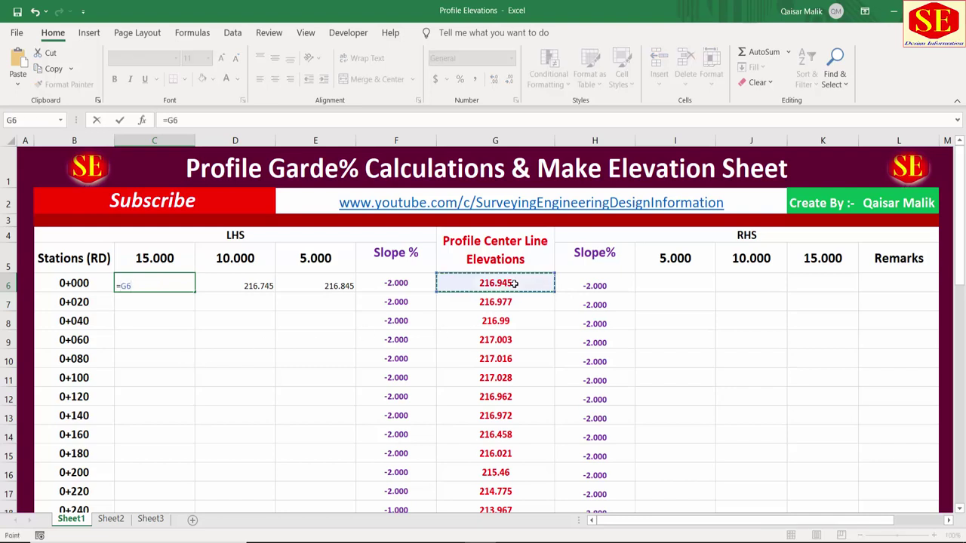
type("+(")
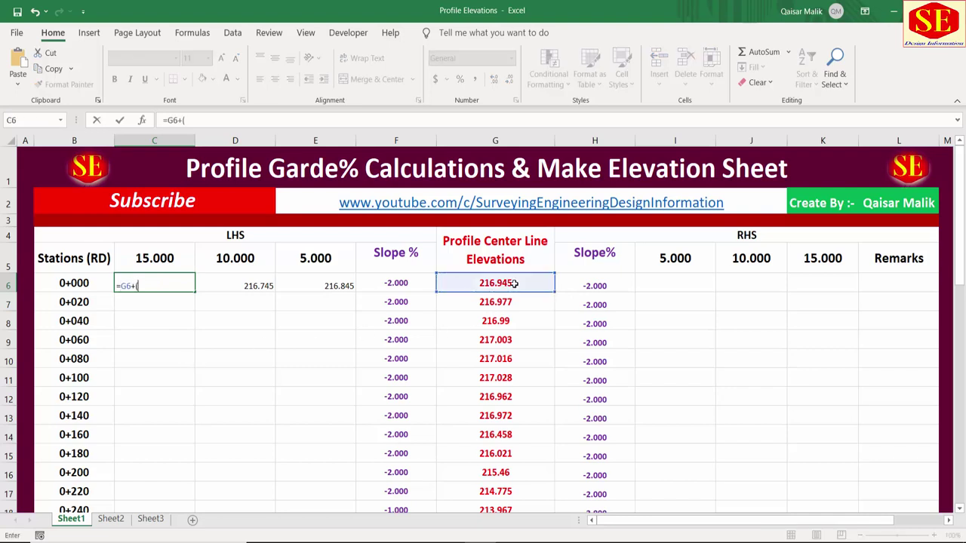
left_click(176, 262)
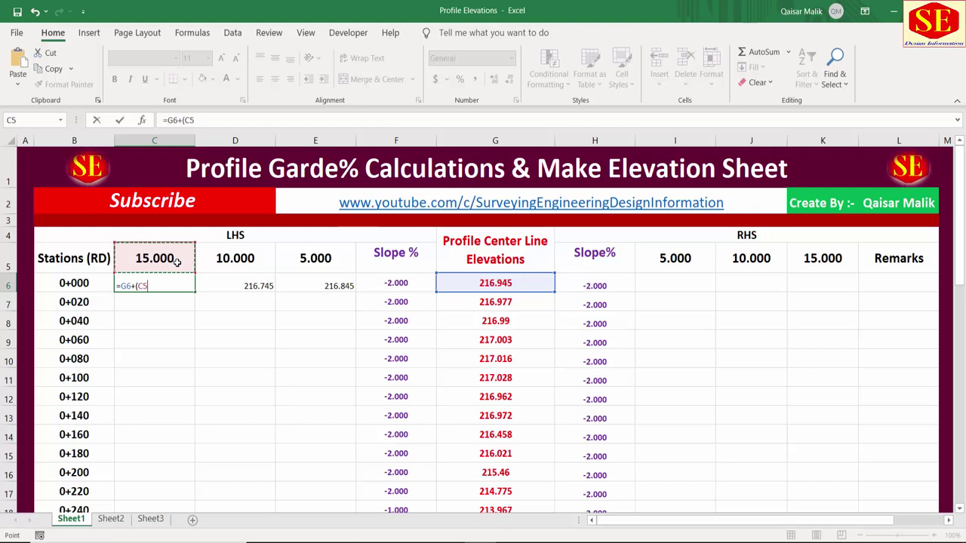
key("F2")
key("F4")
key("F4")
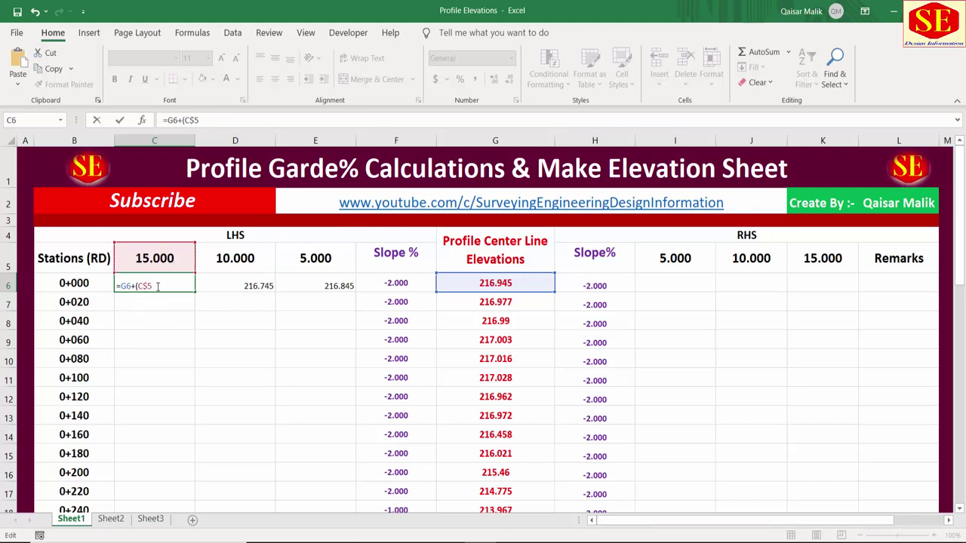
left_click(406, 282)
type(")")
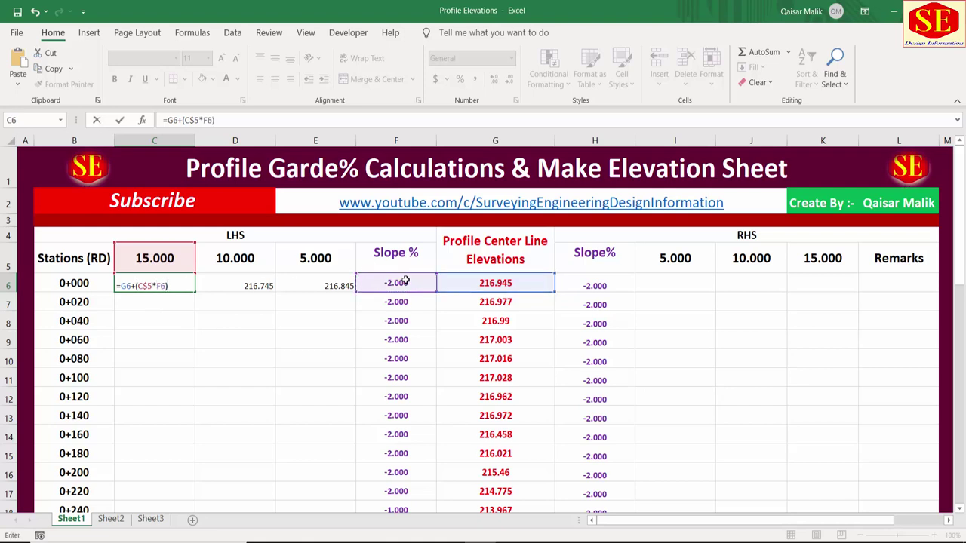
type("00")
key("Return")
Compare the C6 formula with those in D6 and E6
left_click(158, 283)
left_click(245, 284)
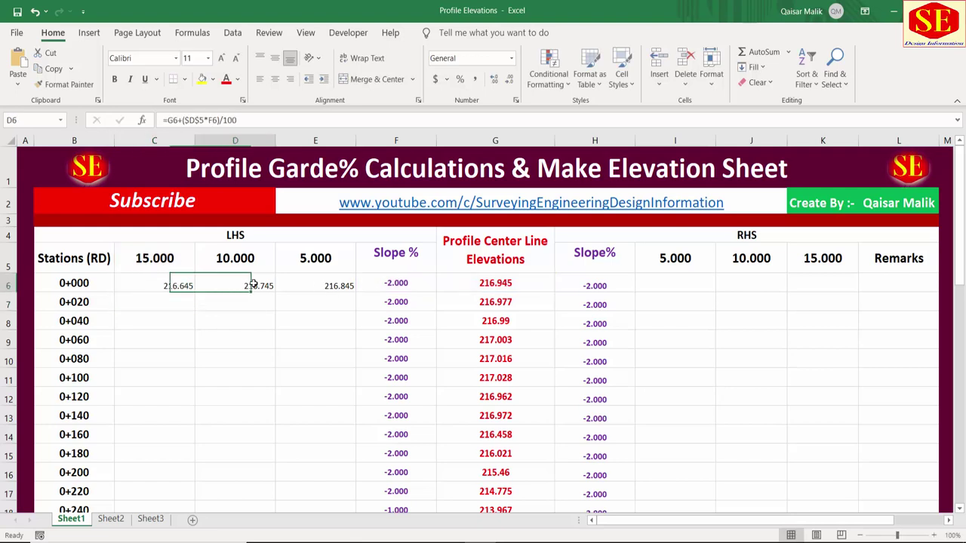
left_click(323, 284)
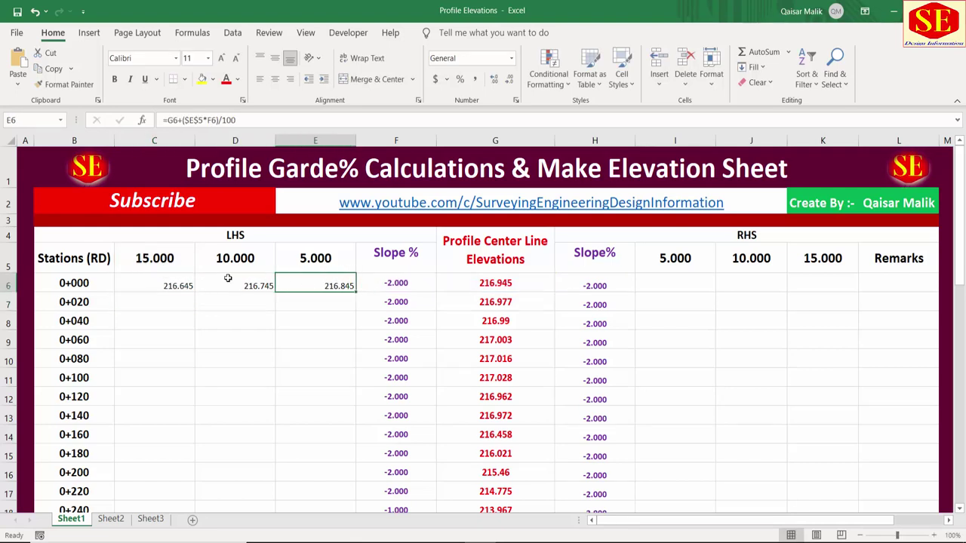
left_click(674, 279)
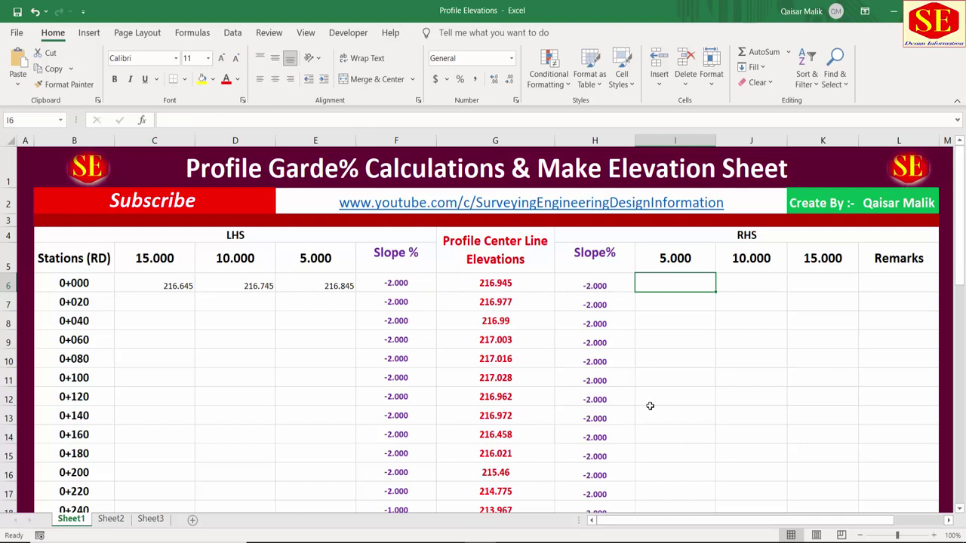
In I6 compute the 5 m RHS elevation from G6, absolute $I$5 and slope H6, giving 216.845
type("=")
left_click(480, 283)
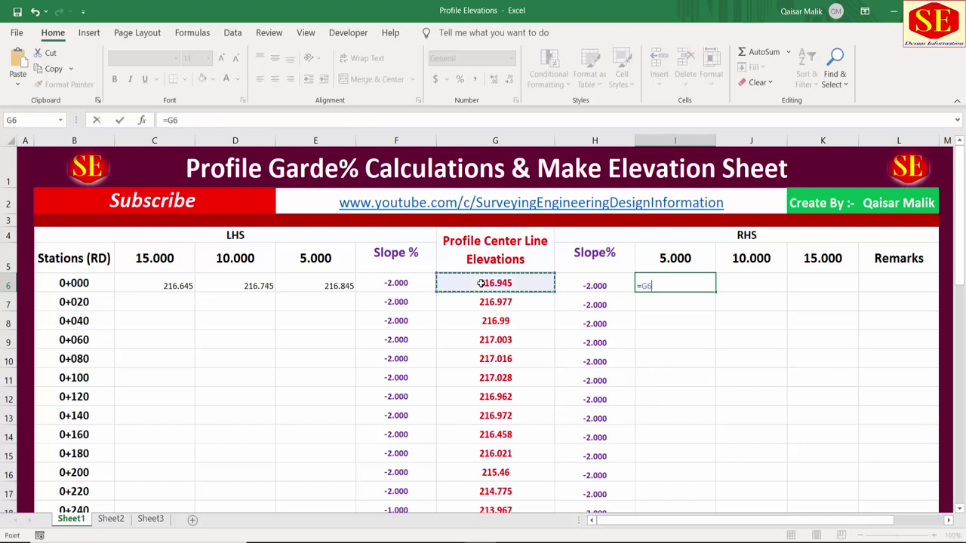
type("+(")
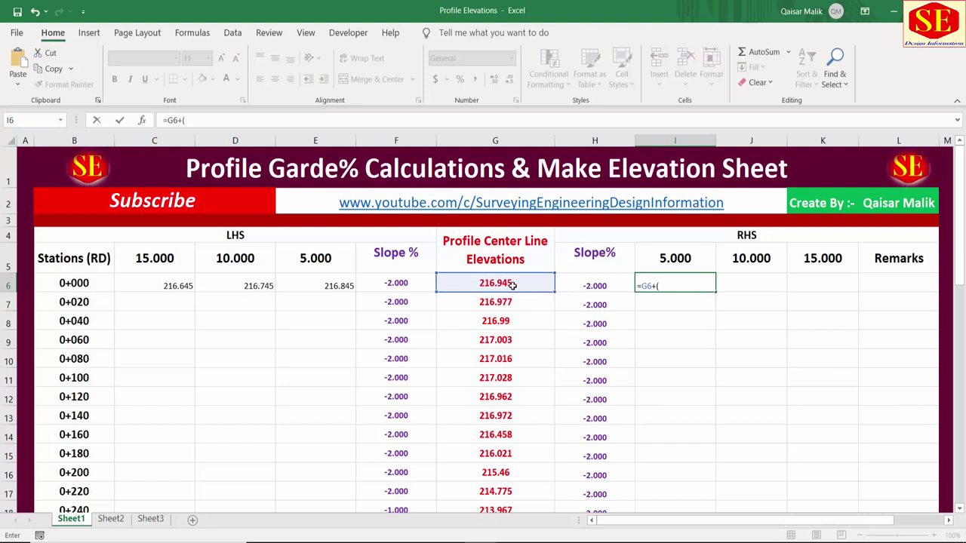
left_click(674, 257)
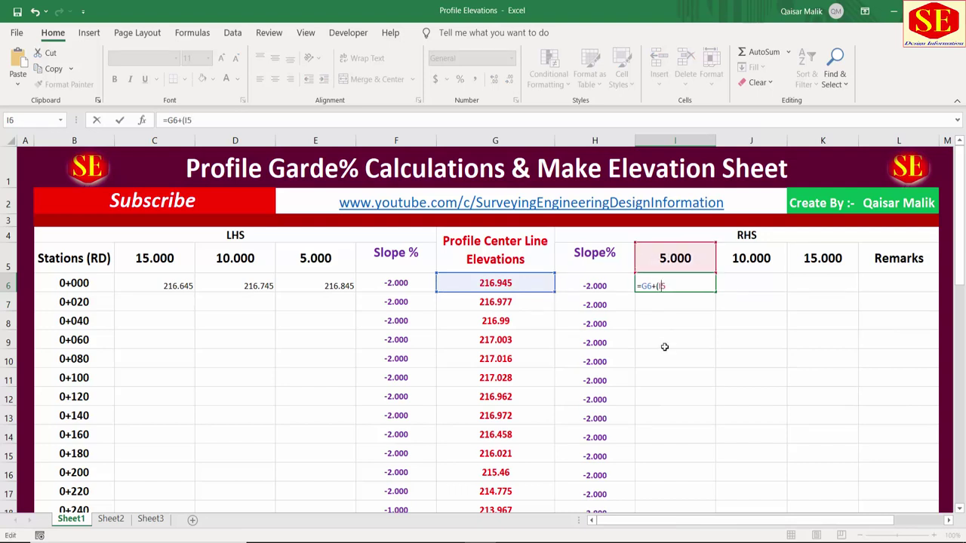
key("F4")
left_click(582, 288)
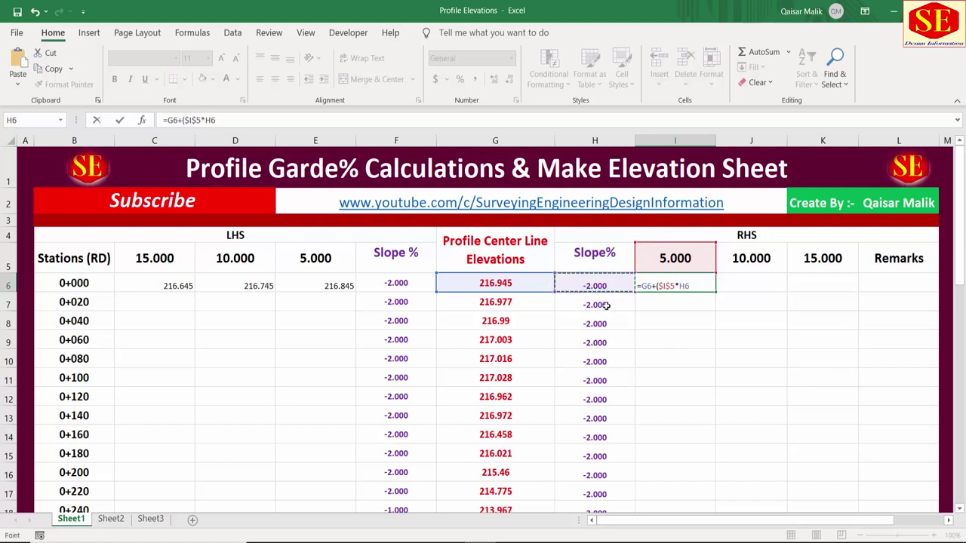
type("/100")
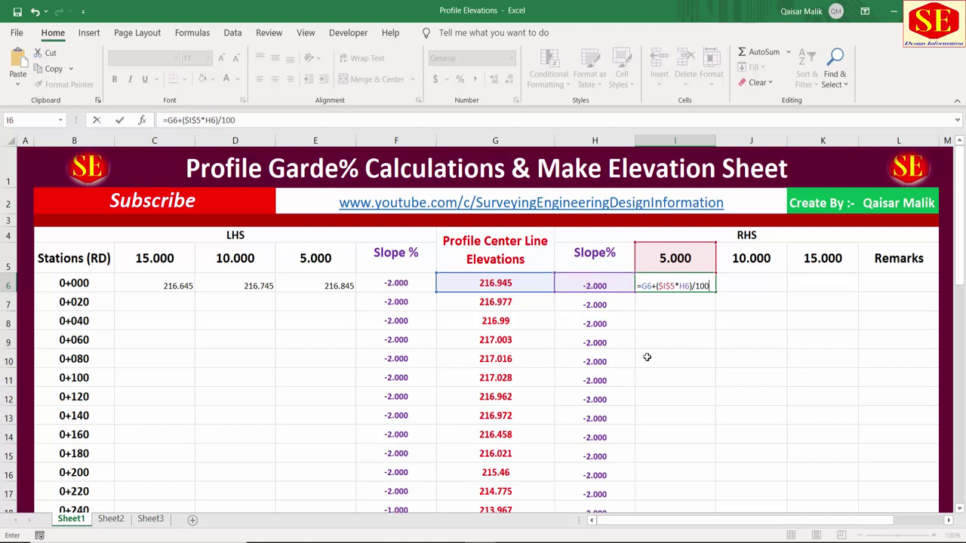
key("Return")
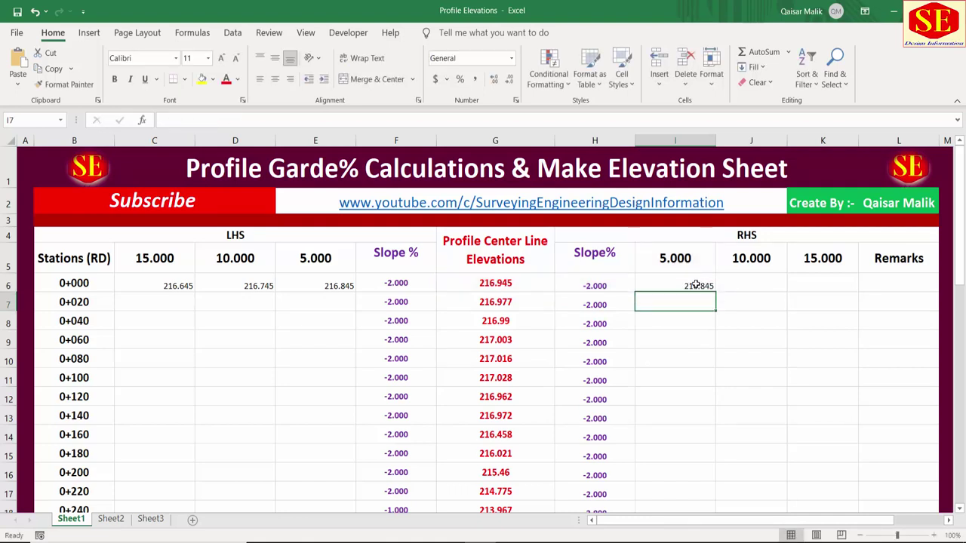
left_click(696, 284)
left_click(352, 286)
left_click(686, 284)
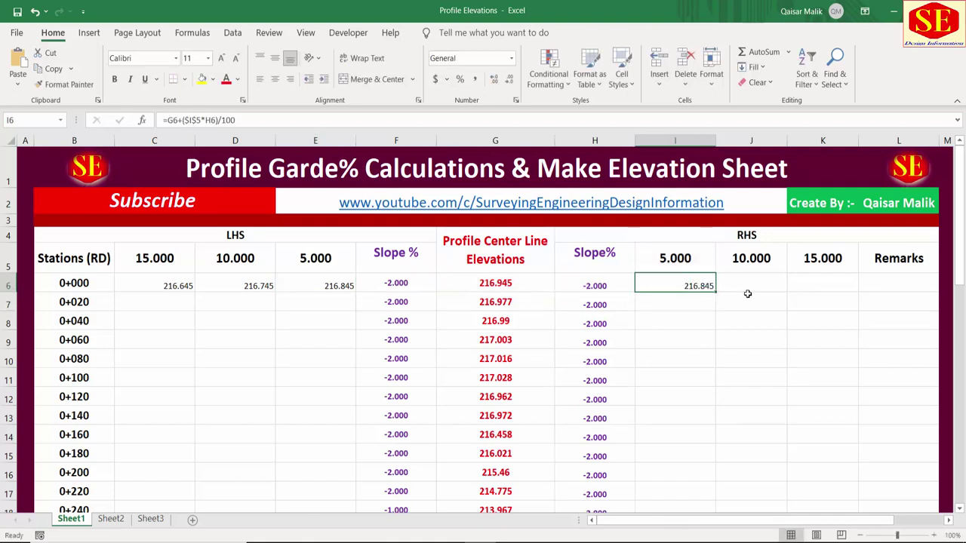
In J6 compute the 10 m RHS elevation from G6, absolute $J$5 and slope H6, giving 216.745
left_click(747, 290)
type("=")
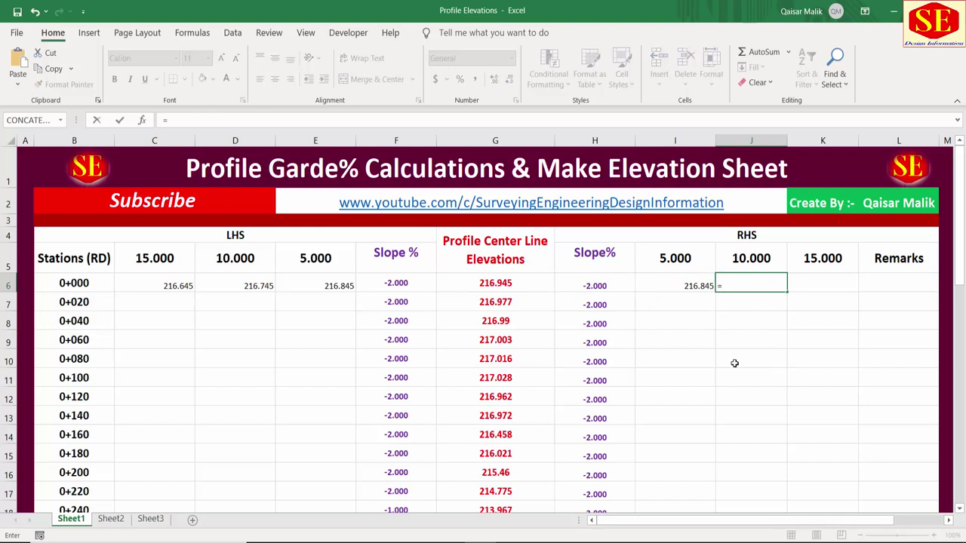
left_click(473, 283)
type("+(")
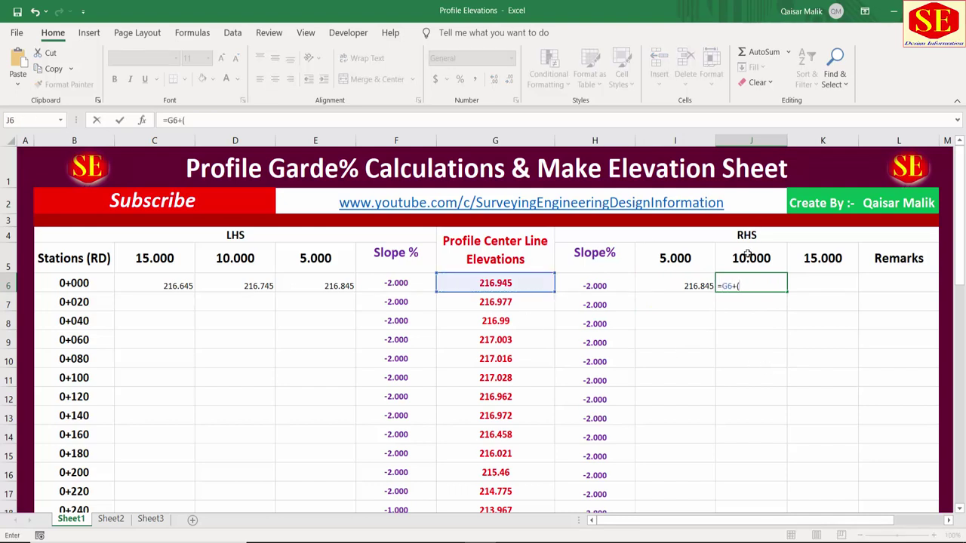
left_click(747, 255)
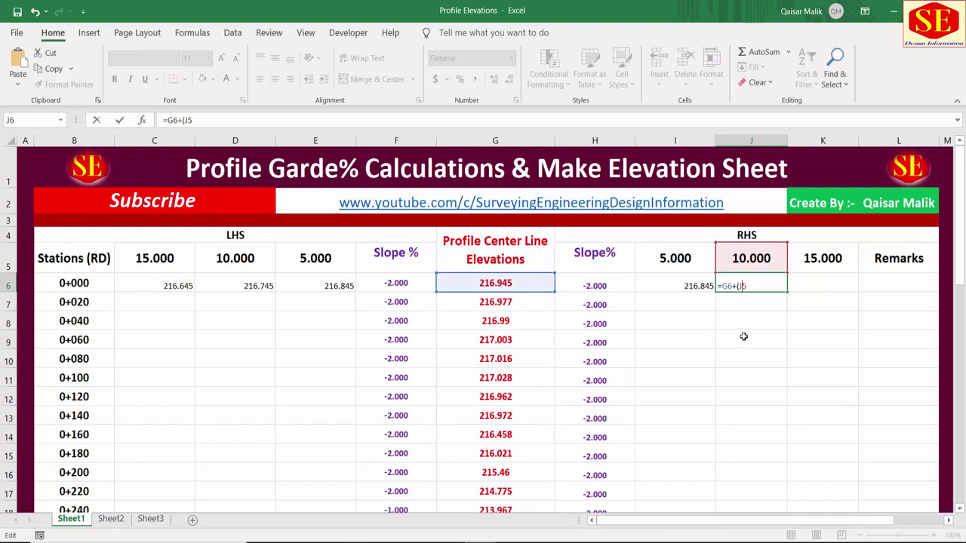
key("F4")
left_click(596, 285)
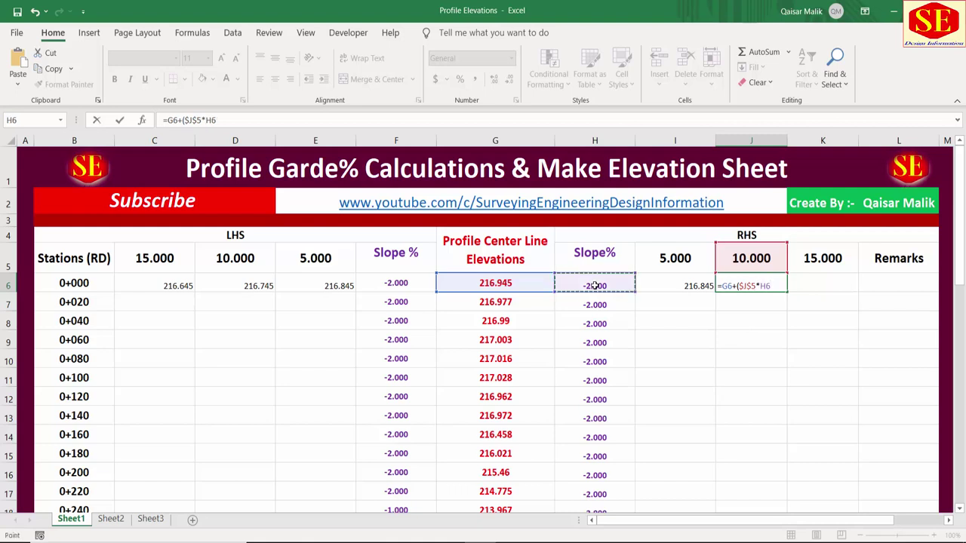
type(")/1")
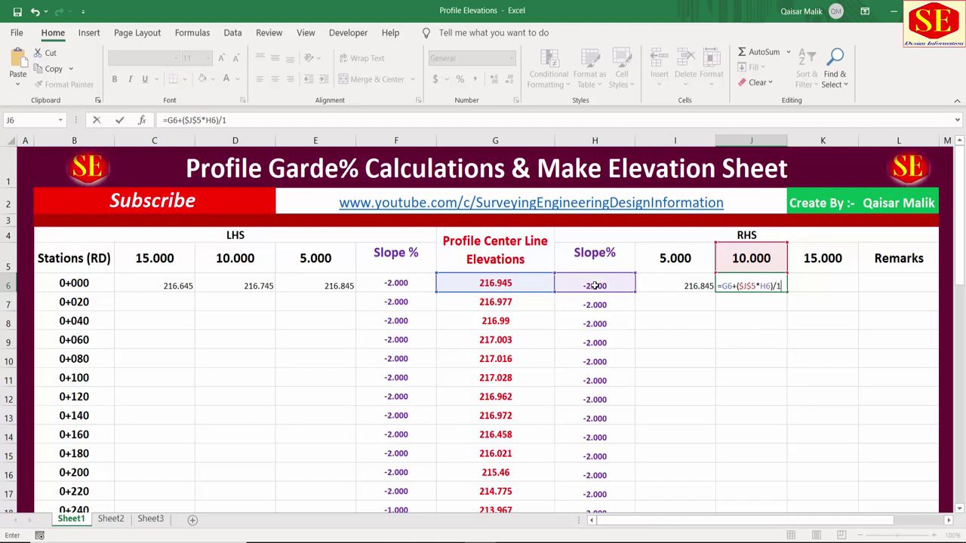
type("00")
key("Return")
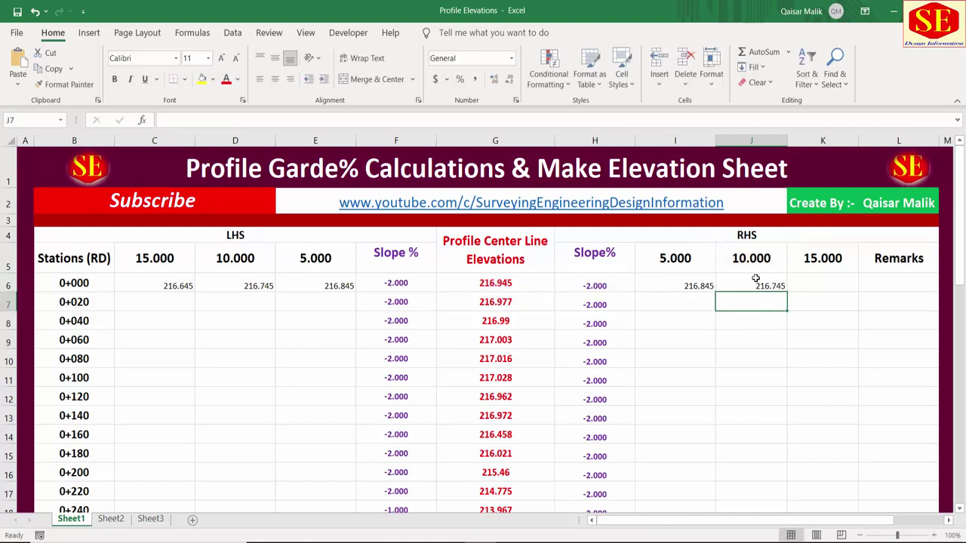
left_click(756, 281)
left_click(221, 289)
left_click(772, 283)
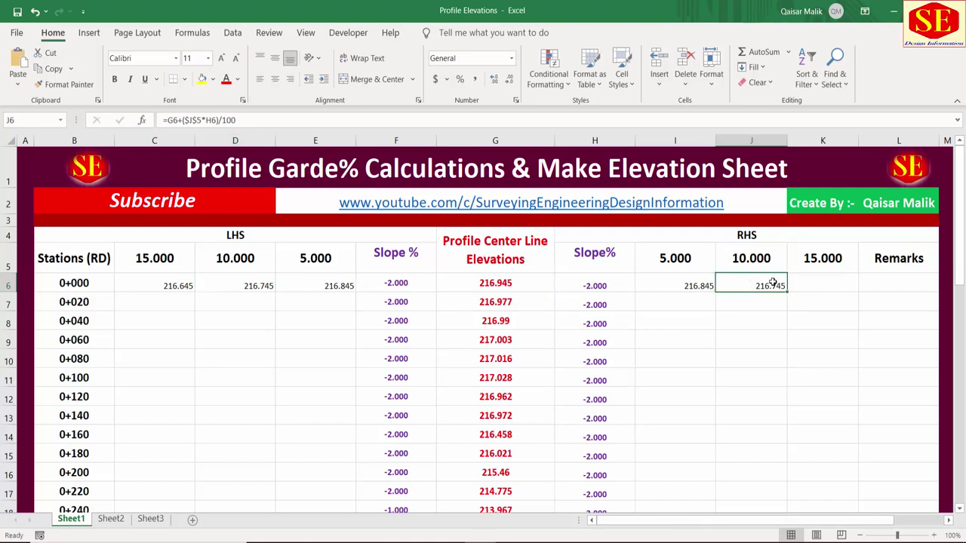
In K6 enter =G6+($K$5*H6)/100, giving 216.645 for the 15 m RHS offset
left_click(794, 286)
type("=")
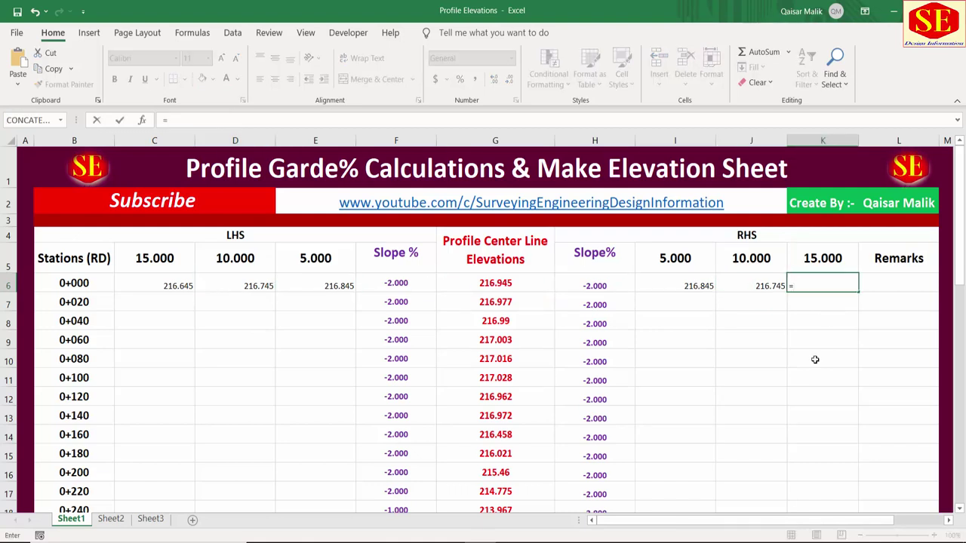
left_click(476, 283)
type("+(")
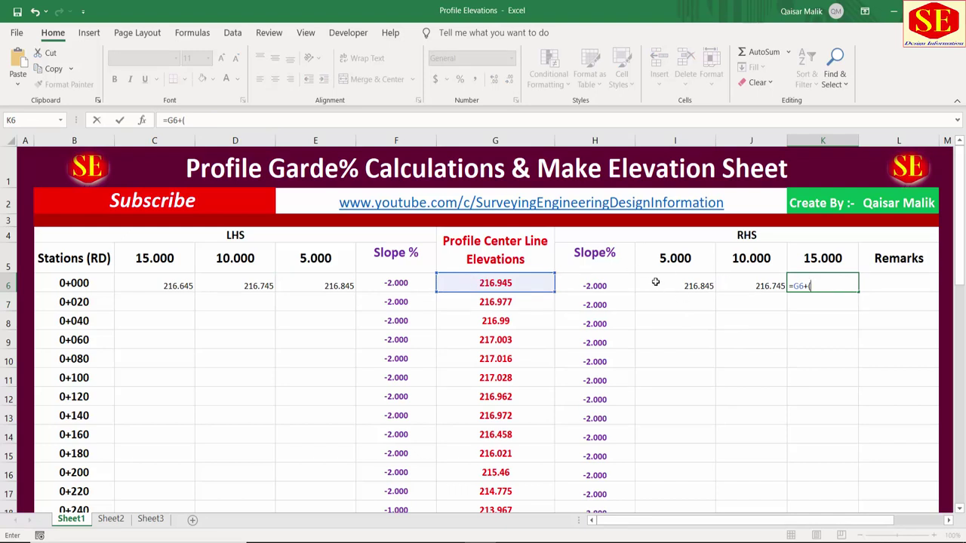
left_click(827, 255)
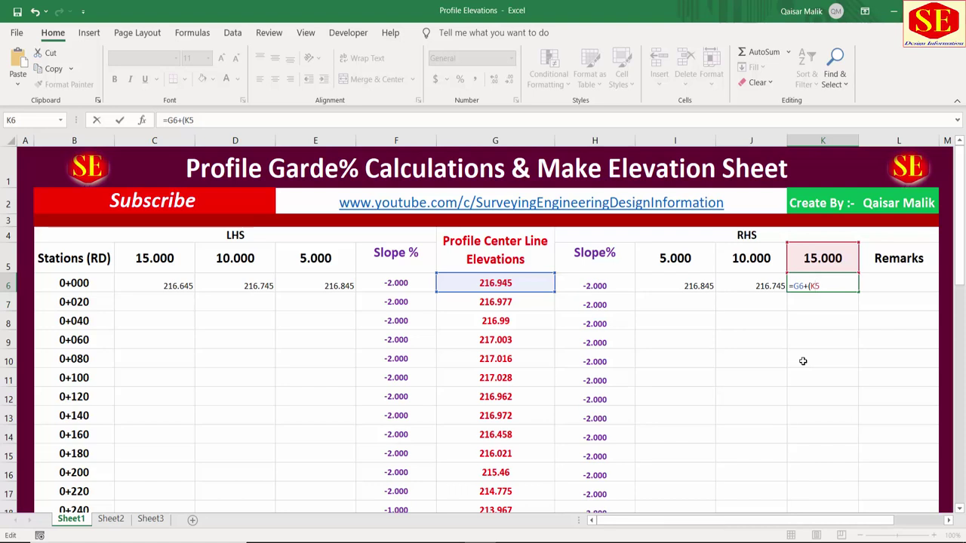
key("F4")
left_click(832, 281)
left_click(606, 286)
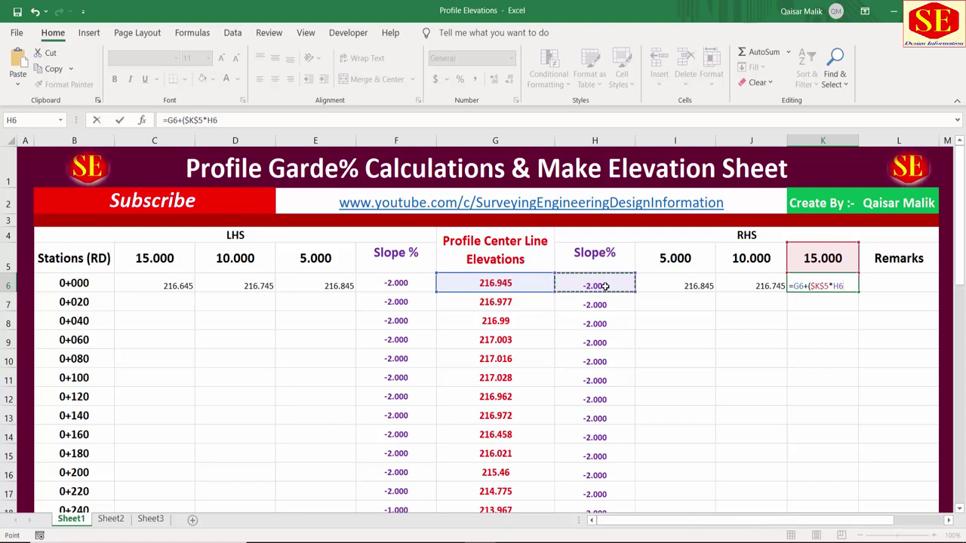
type(")/1")
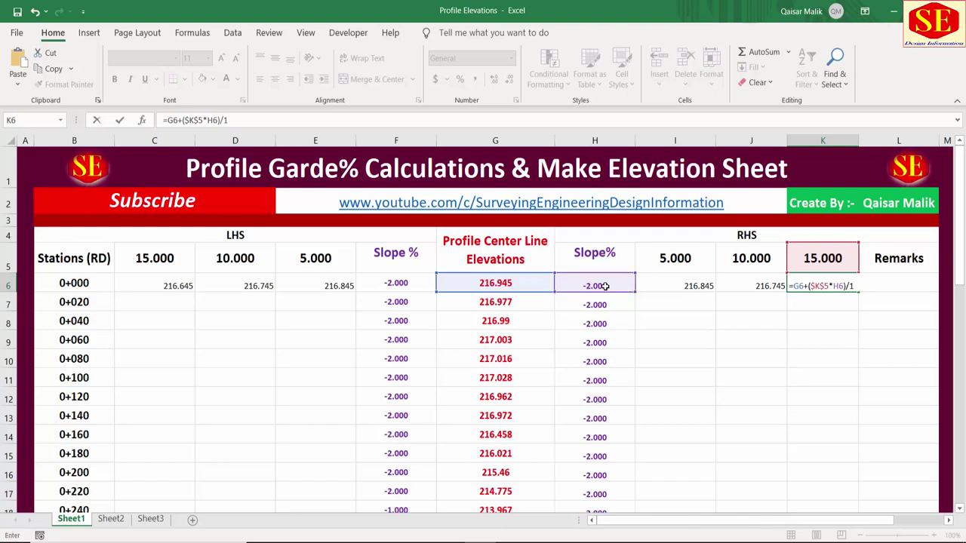
type("00")
key("Return")
left_click(807, 283)
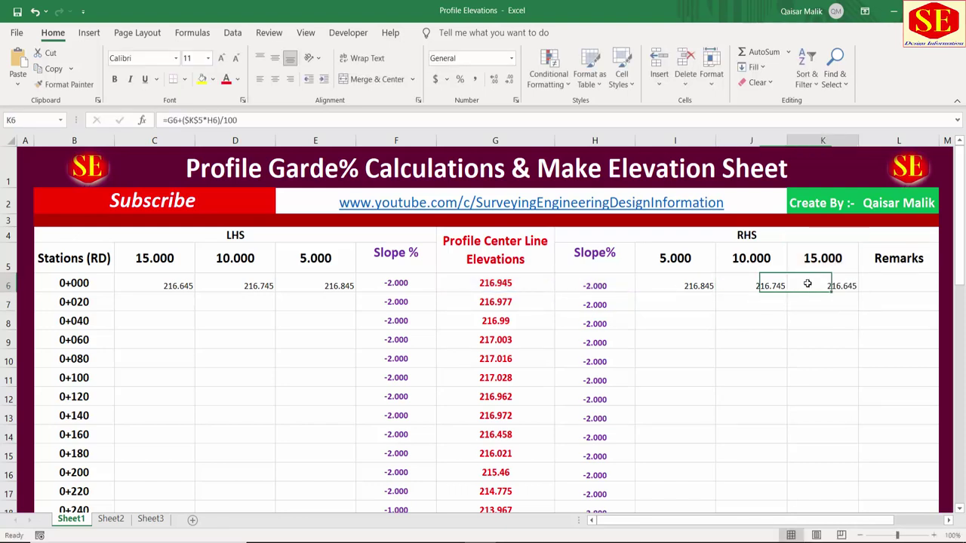
left_click(775, 240)
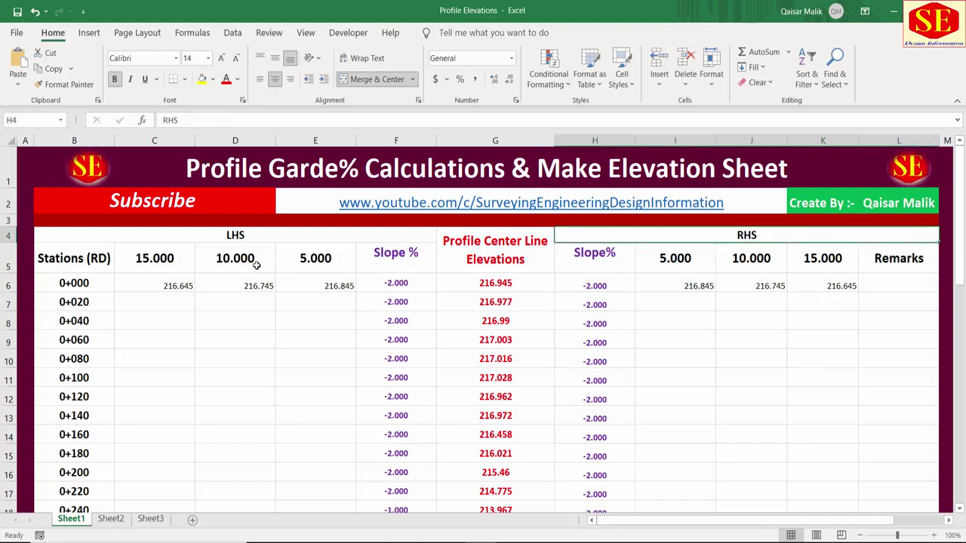
Fill the C6:E6 LHS elevation formulas down through row 46
left_click(235, 236)
left_click_drag(186, 284, 332, 285)
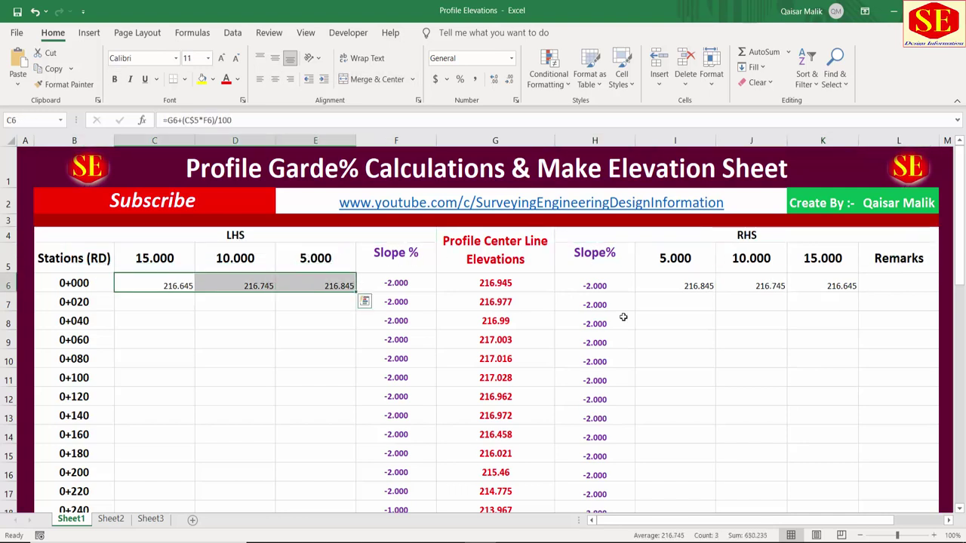
left_click_drag(676, 283, 822, 285)
left_click(453, 283)
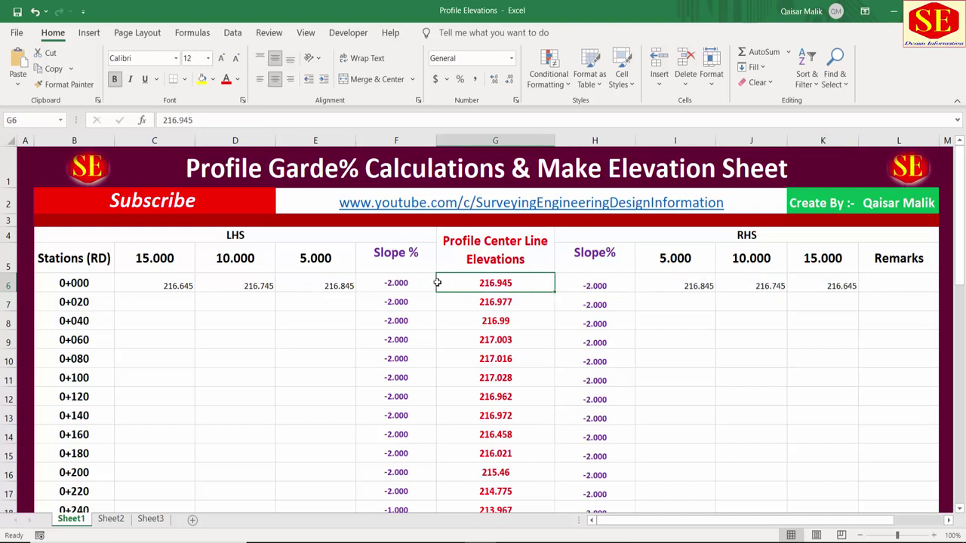
key("Left")
left_click(612, 285)
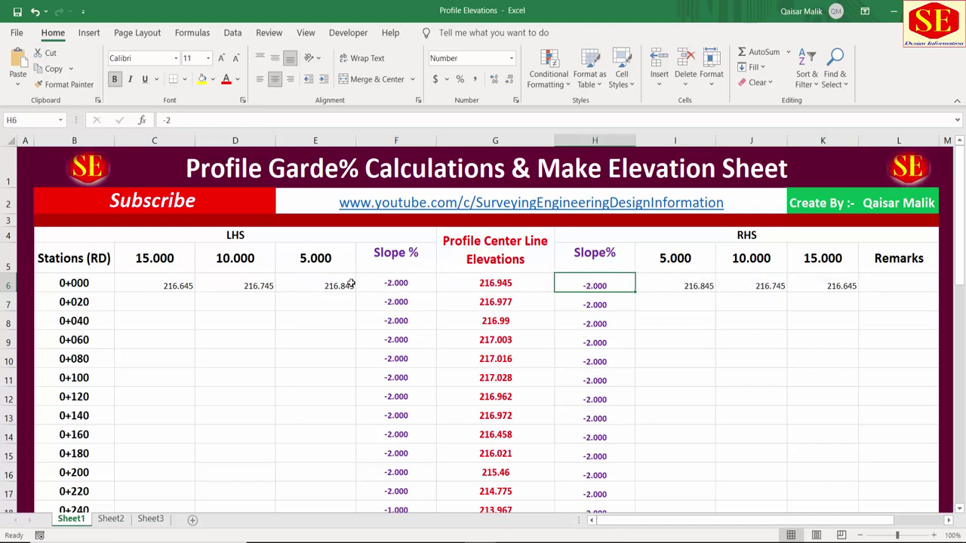
mouse_move(184, 286)
left_mouse_down()
mouse_move(334, 285)
mouse_move(350, 528)
mouse_move(358, 480)
left_mouse_up()
Format the LHS elevations centred, bold, size 12 with three decimals
scroll(370, 417, "up", 7)
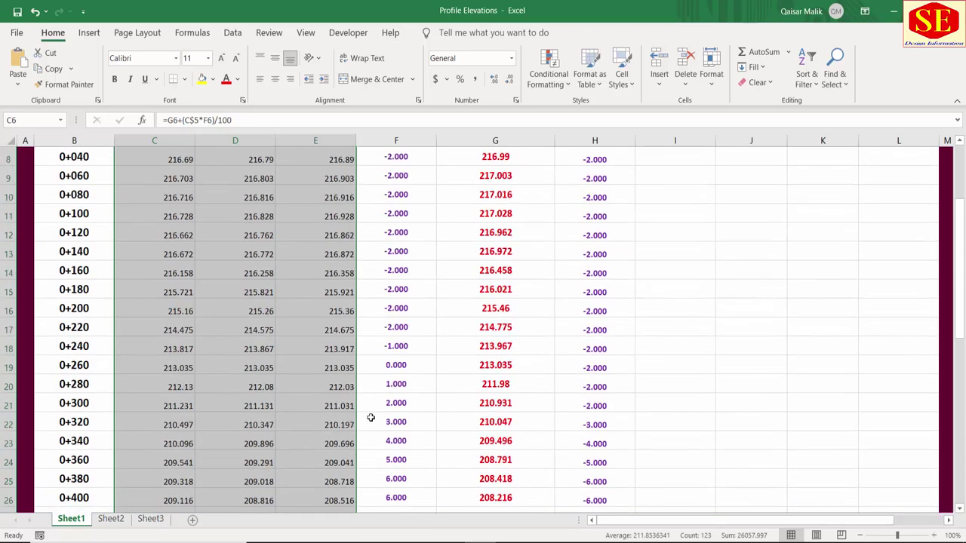
scroll(371, 415, "up", 3)
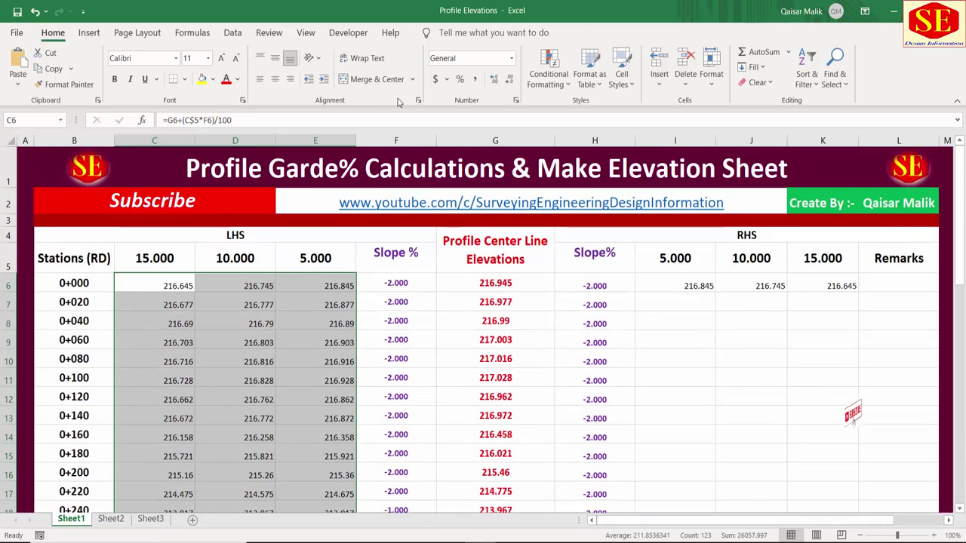
left_click(274, 79)
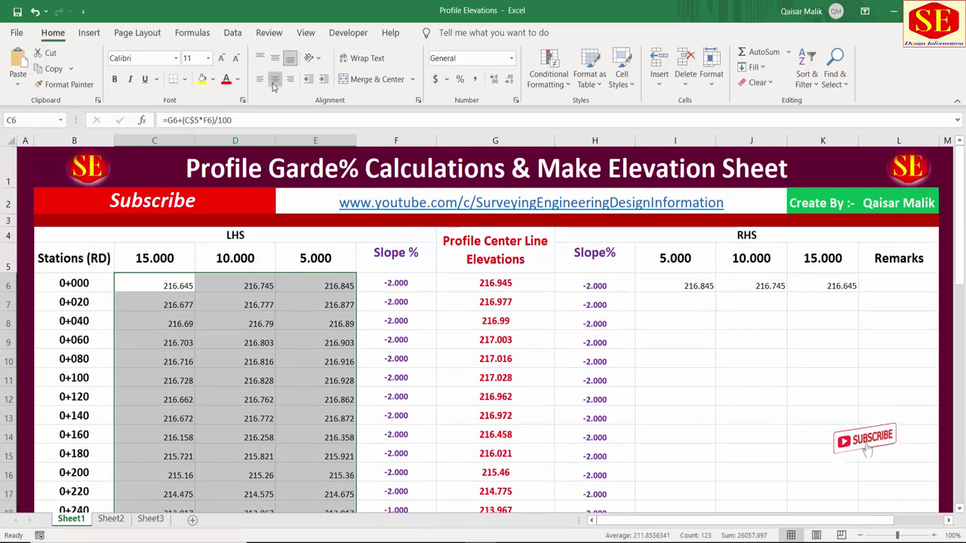
left_click(222, 58)
left_click(114, 79)
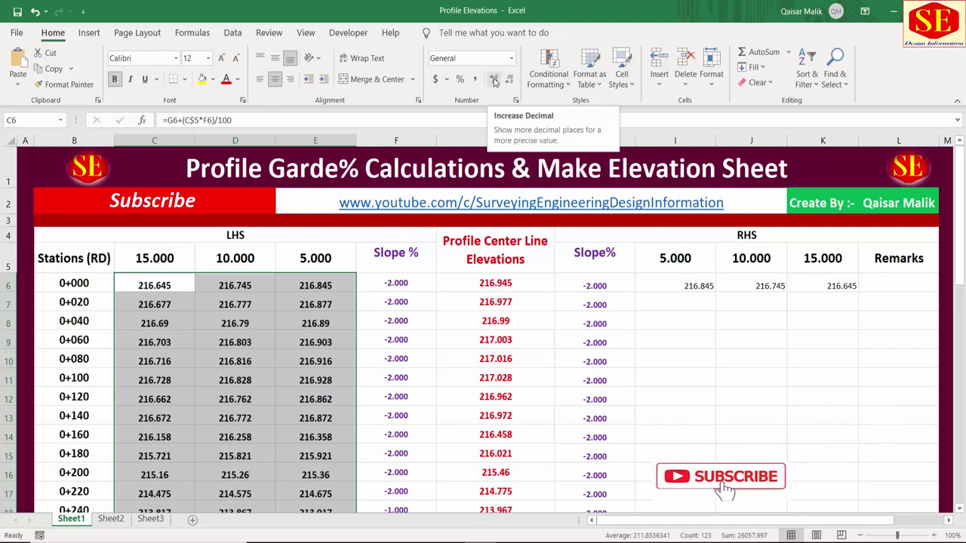
left_click(495, 79)
left_click(510, 80)
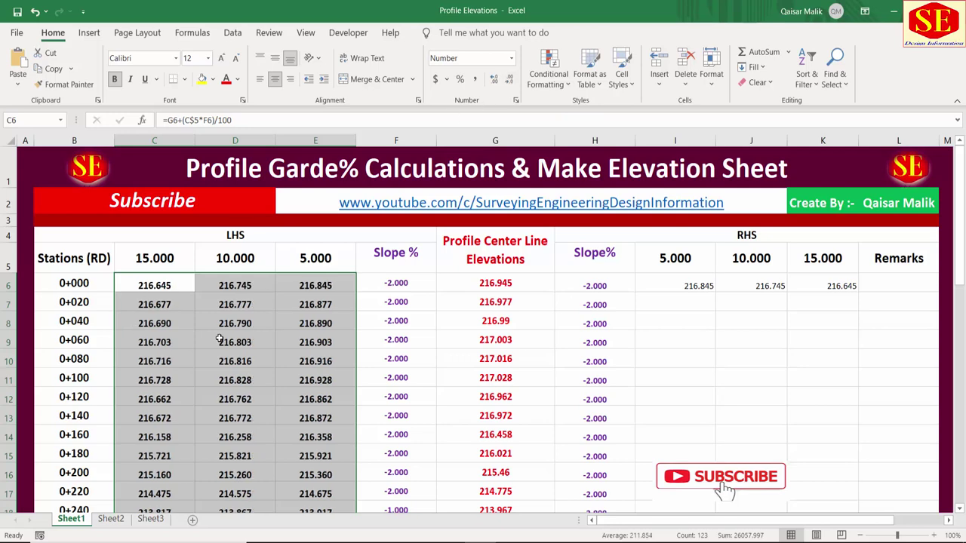
left_click(272, 337)
key("Right")
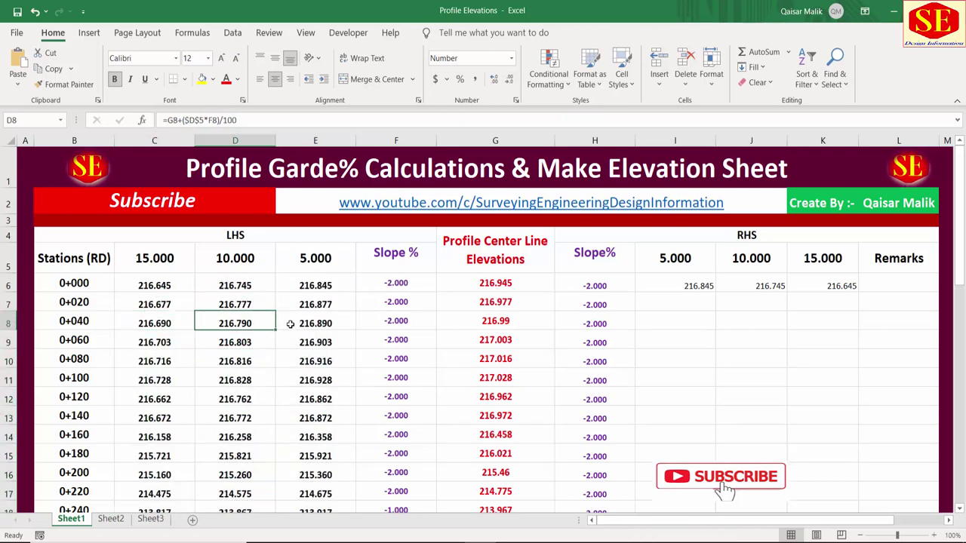
key("Right")
scroll(381, 357, "down", 1)
scroll(381, 357, "down", 1)
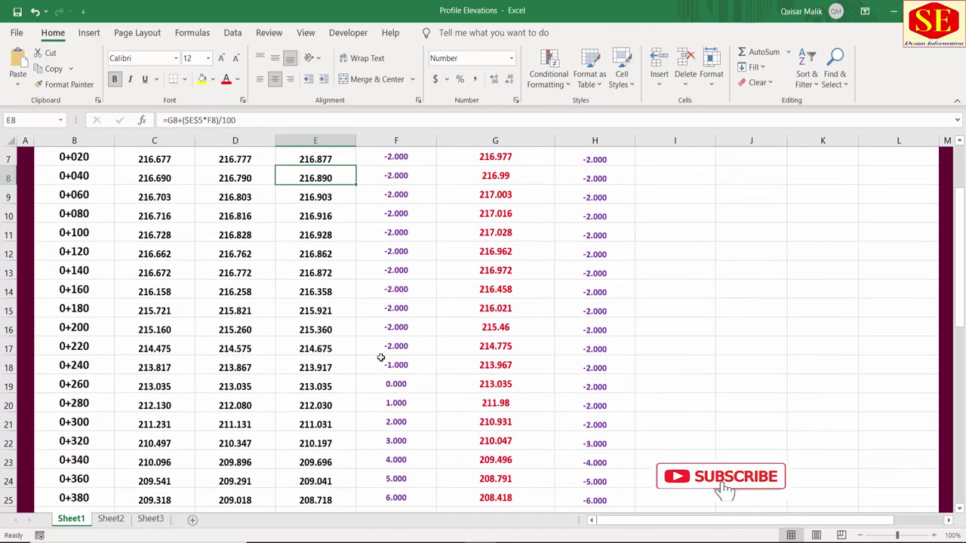
left_click(326, 368)
double_click(313, 366)
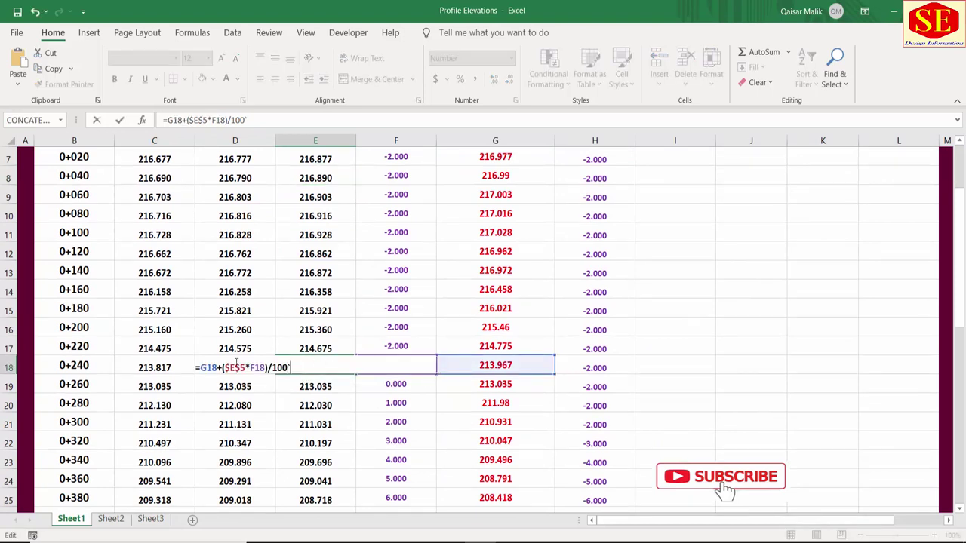
key("Escape")
double_click(235, 365)
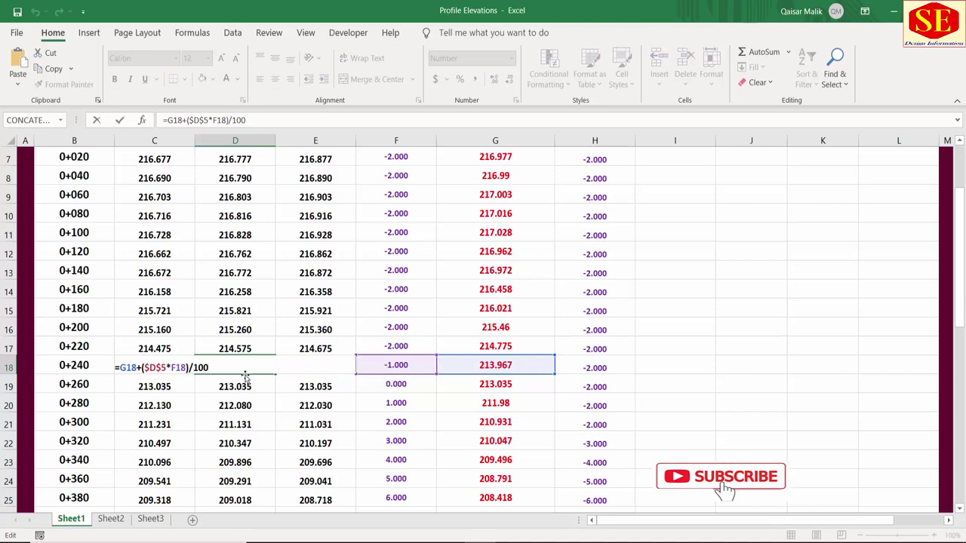
key("Escape")
left_click(151, 368)
double_click(151, 367)
scroll(204, 377, "up", 2)
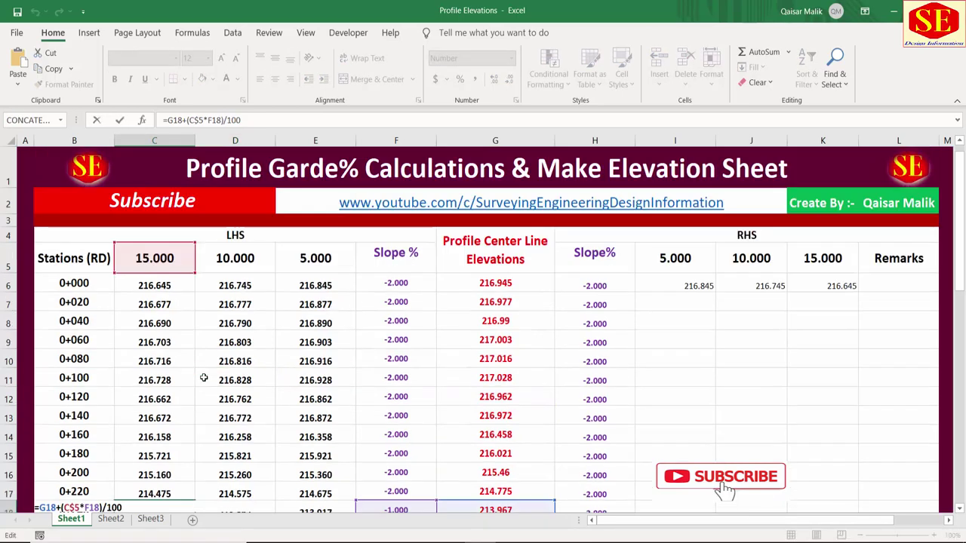
key("Escape")
scroll(231, 388, "down", 1)
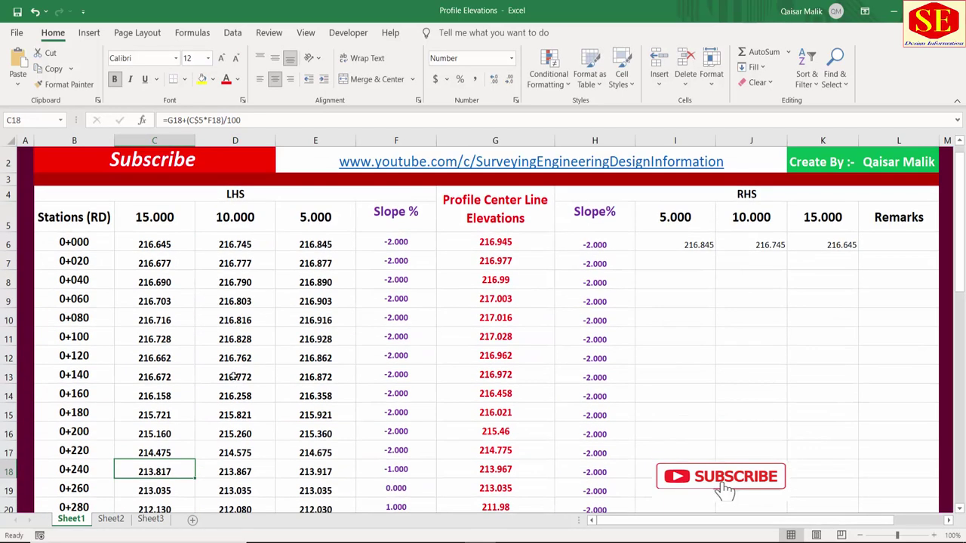
double_click(234, 375)
key("Escape")
left_click(301, 283)
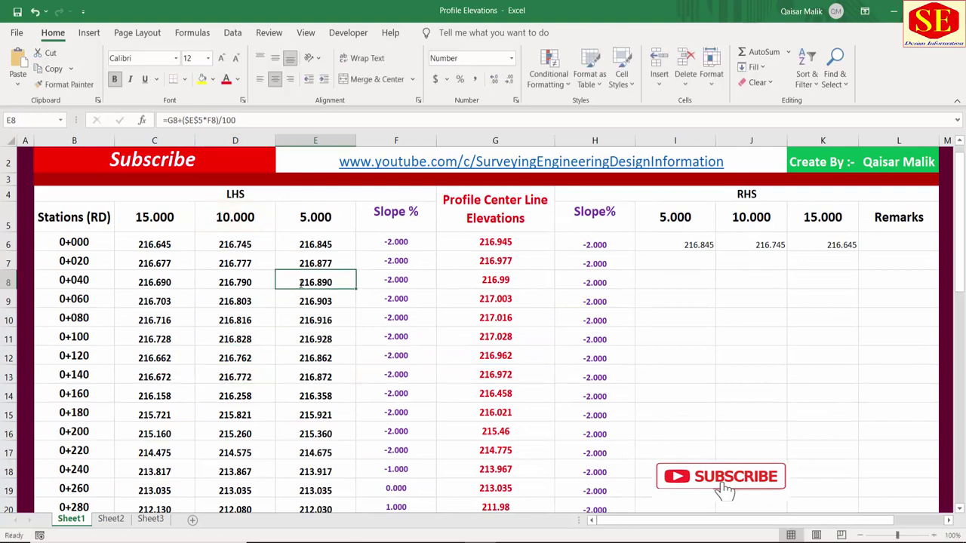
double_click(301, 283)
key("Escape")
left_click(664, 248)
left_click(830, 244)
Fill the I6:K6 RHS formulas down to row 46 (station 0+800) and bold them
mouse_move(686, 243)
left_mouse_down()
mouse_move(841, 242)
mouse_move(867, 504)
mouse_move(871, 491)
left_mouse_up()
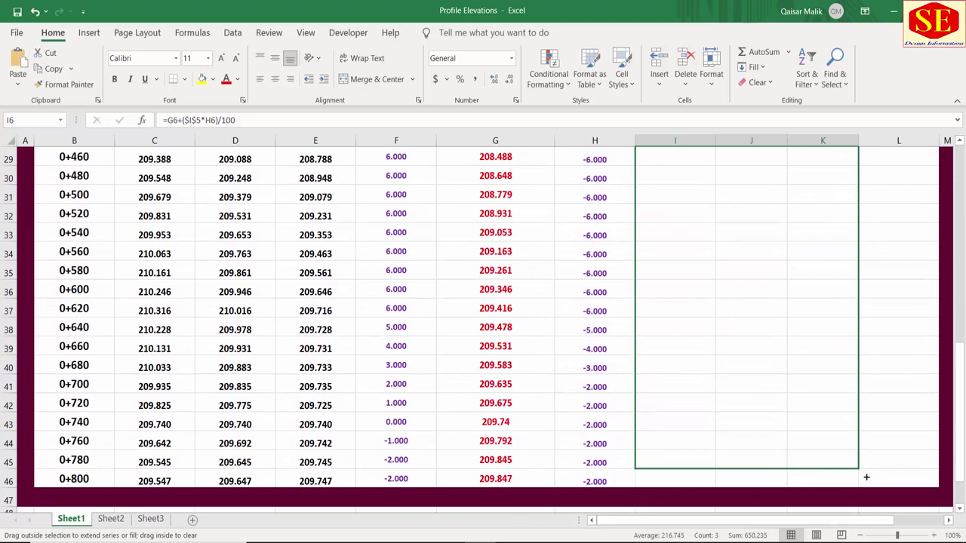
left_click_drag(870, 478, 865, 484)
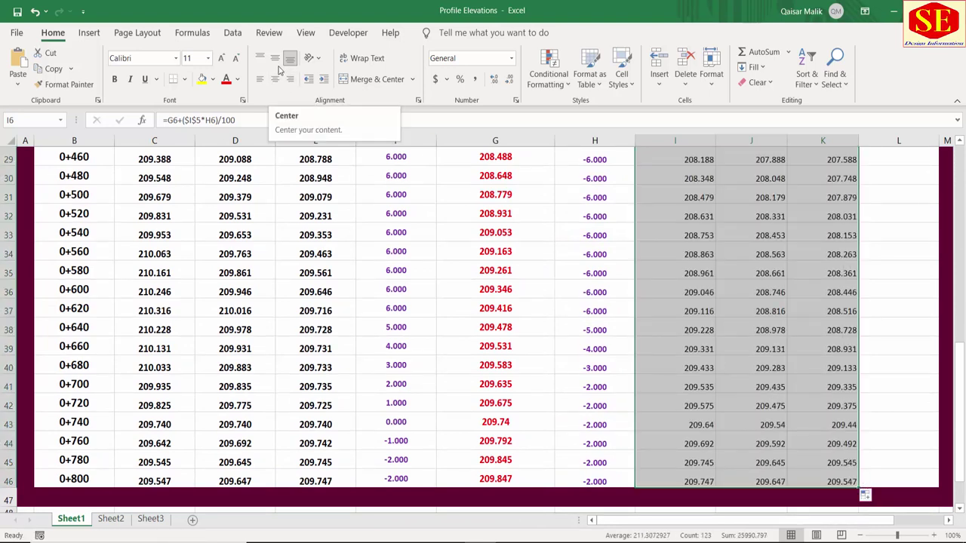
key("ctrl+BackSpace")
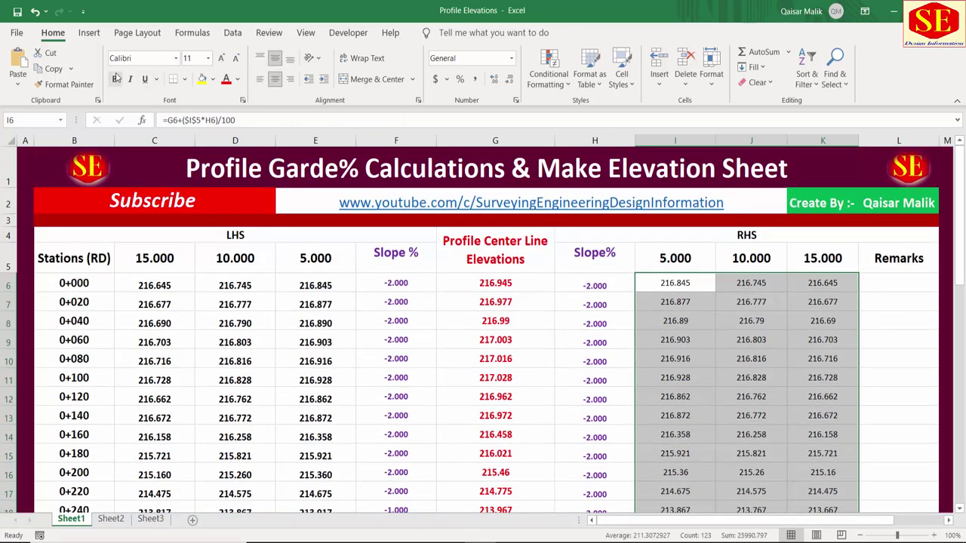
left_click(116, 79)
left_click(684, 321)
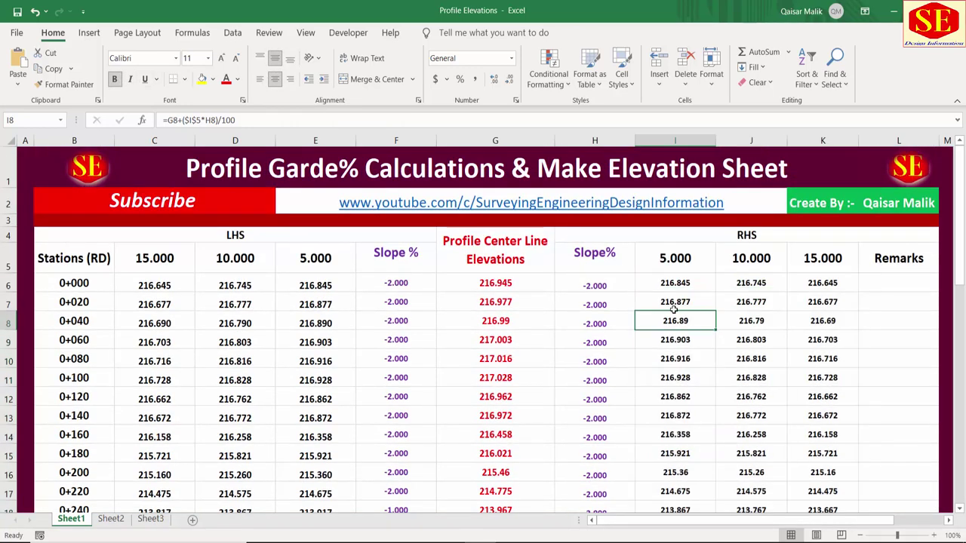
key("Down")
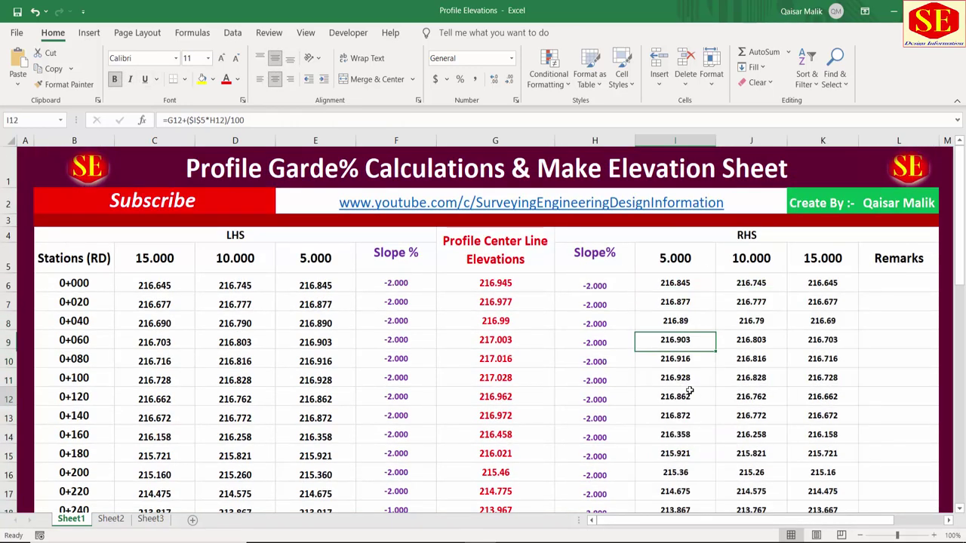
key("Down")
key("Down")
key("Down")
scroll(414, 388, "down", 2)
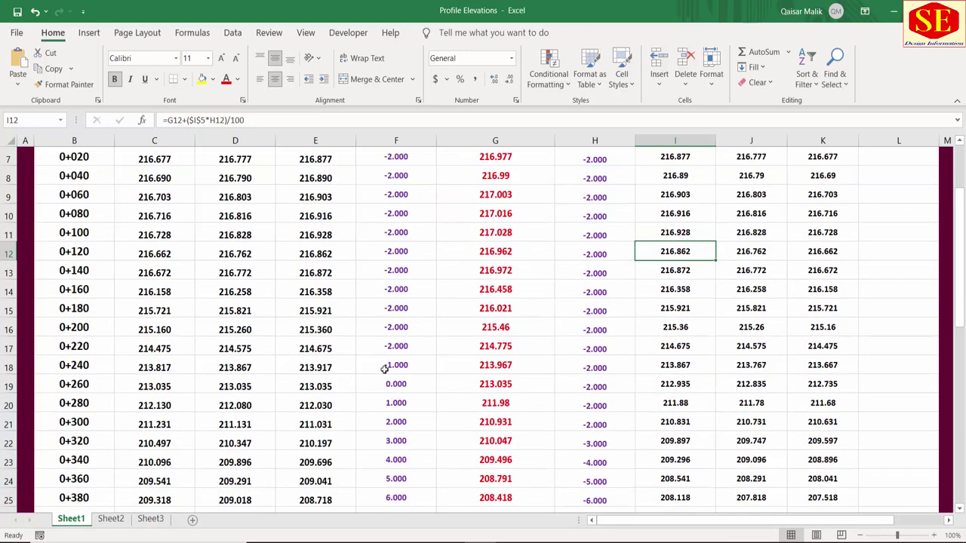
left_click(390, 348)
left_click(395, 367)
left_click(307, 369)
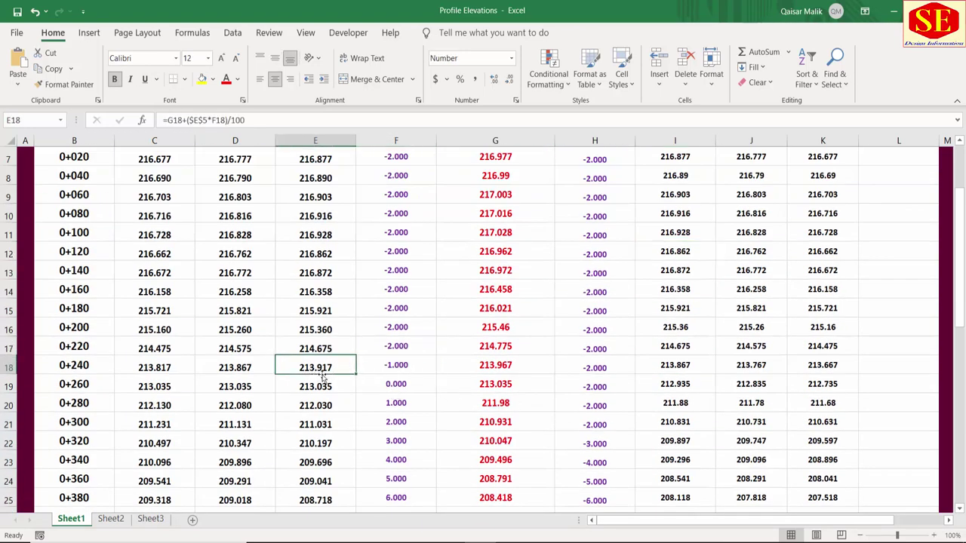
scroll(345, 377, "down", 1)
key("Right")
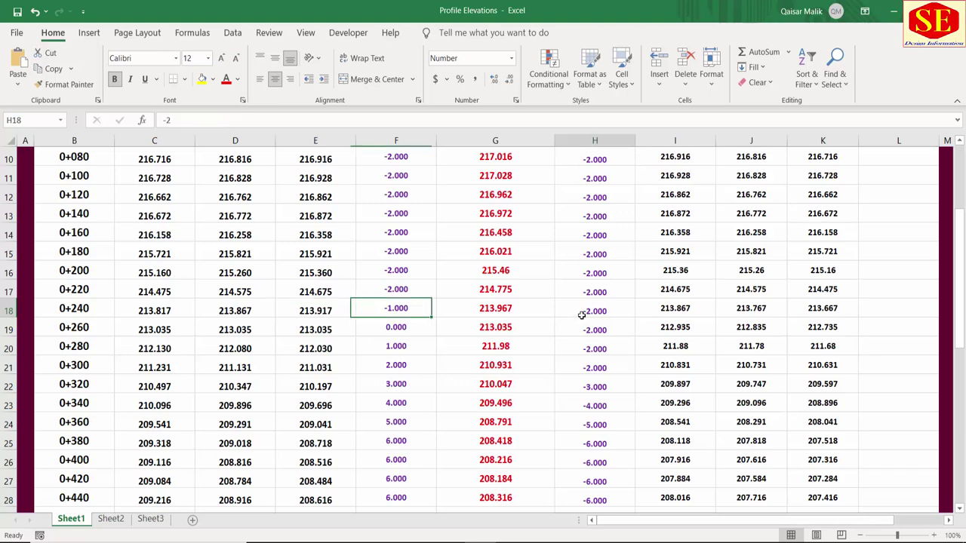
left_click(587, 310)
left_click(690, 311)
left_click(757, 315)
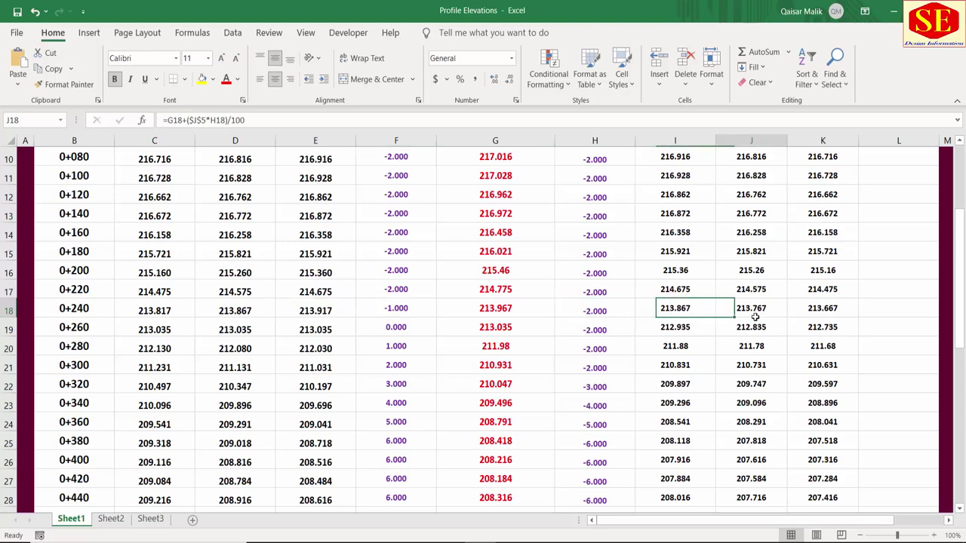
left_click(253, 310)
left_click(189, 313)
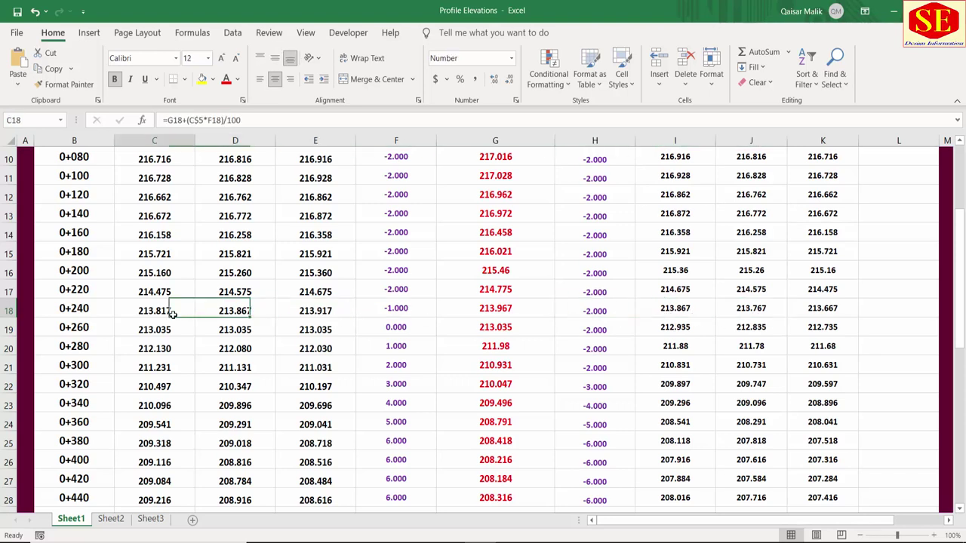
left_click(402, 404)
left_click(322, 406)
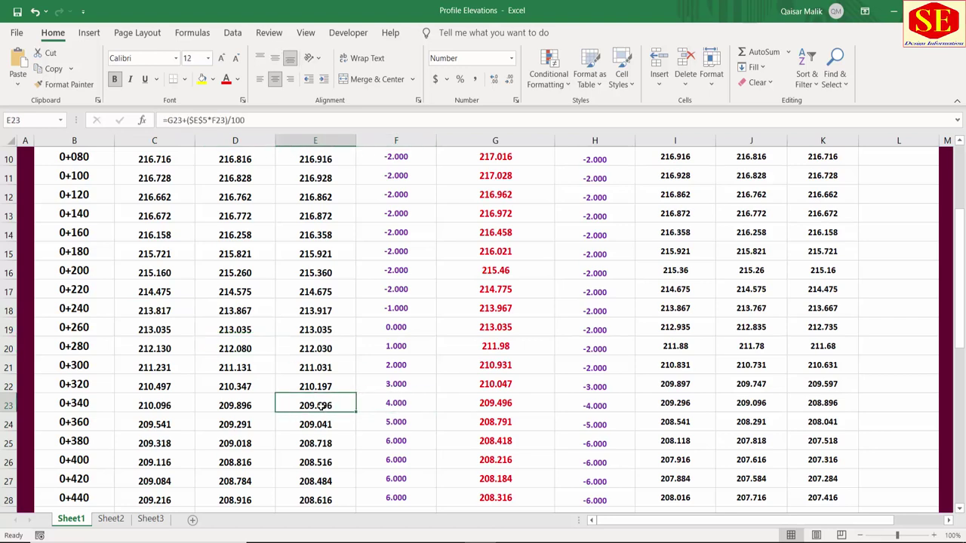
left_click(670, 404)
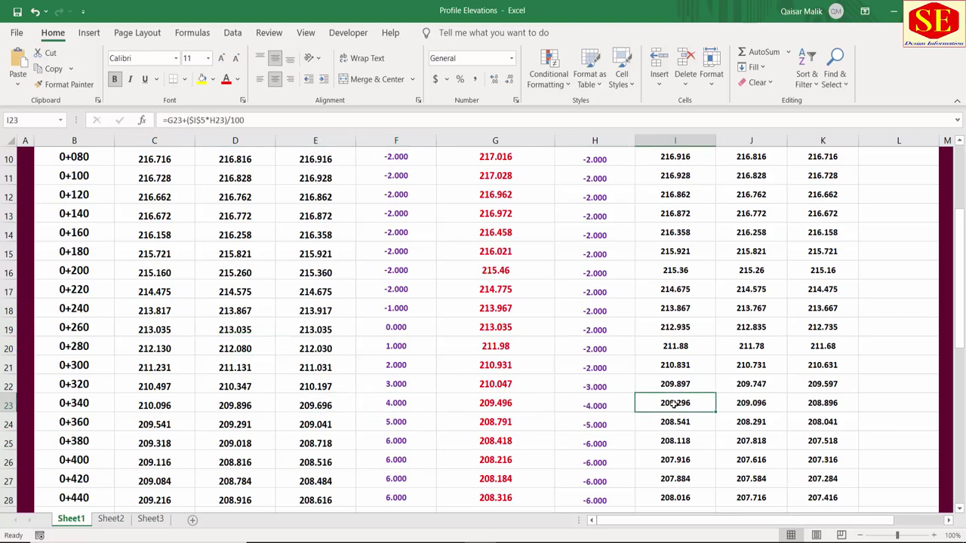
left_click(765, 408)
left_click(829, 410)
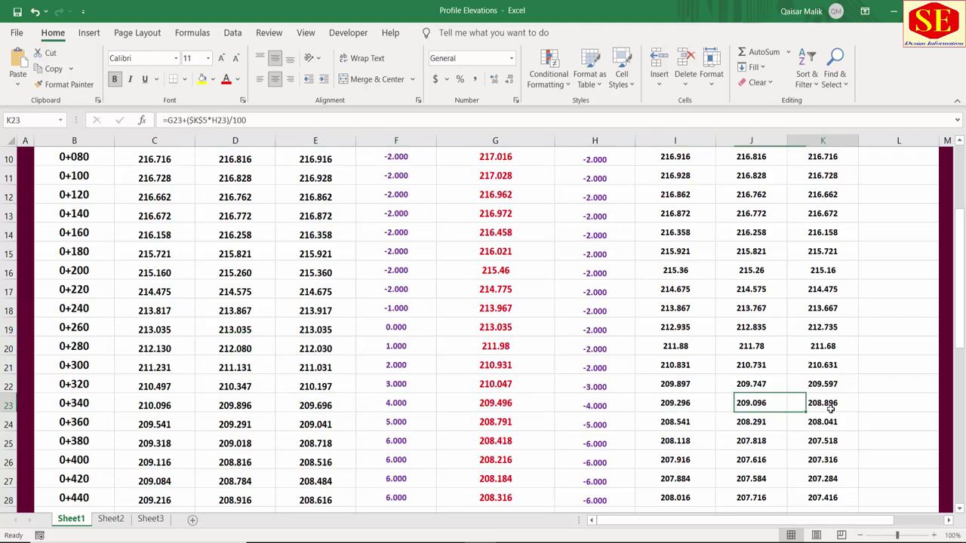
left_click(583, 408)
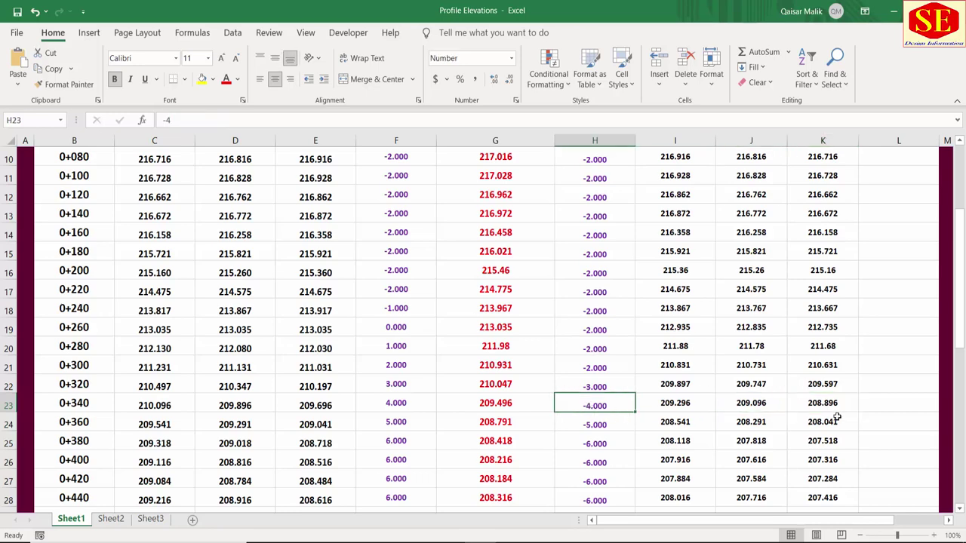
left_click(272, 403)
left_click(173, 405)
scroll(369, 407, "down", 1)
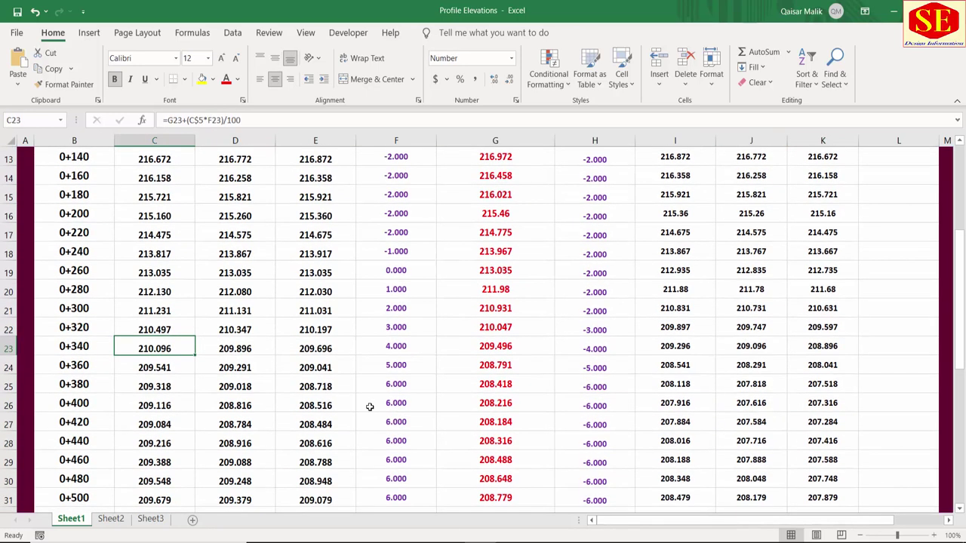
left_click(370, 406)
left_click(494, 404)
left_click(321, 415)
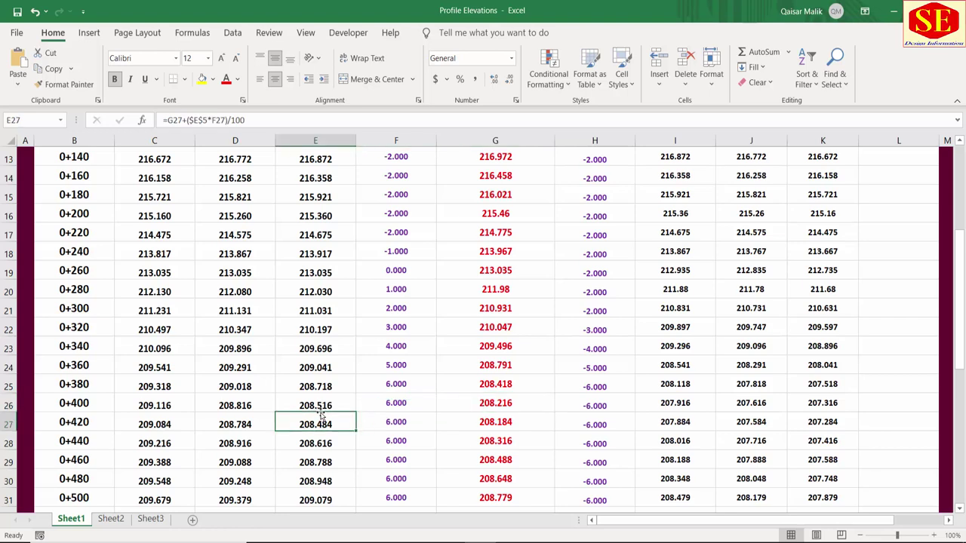
left_click(310, 406)
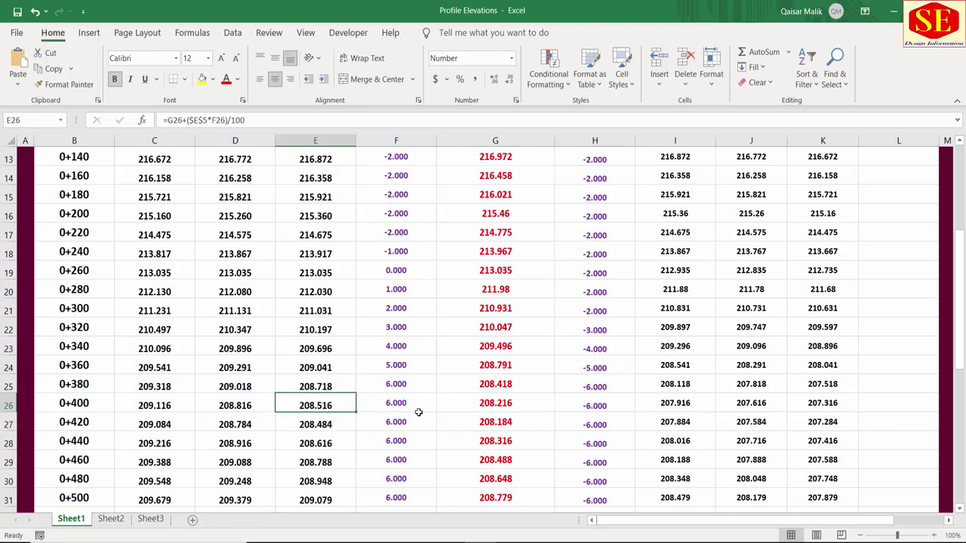
left_click(672, 405)
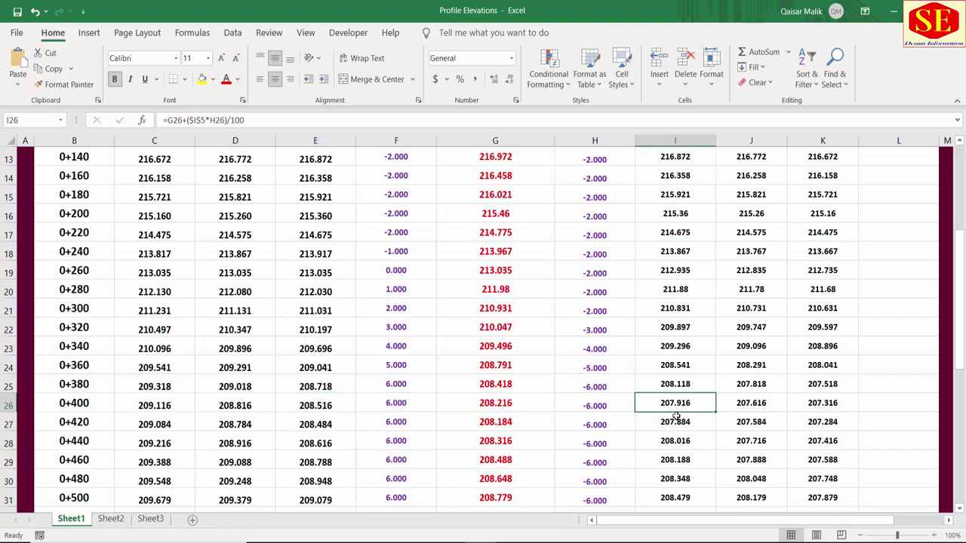
left_click(339, 405)
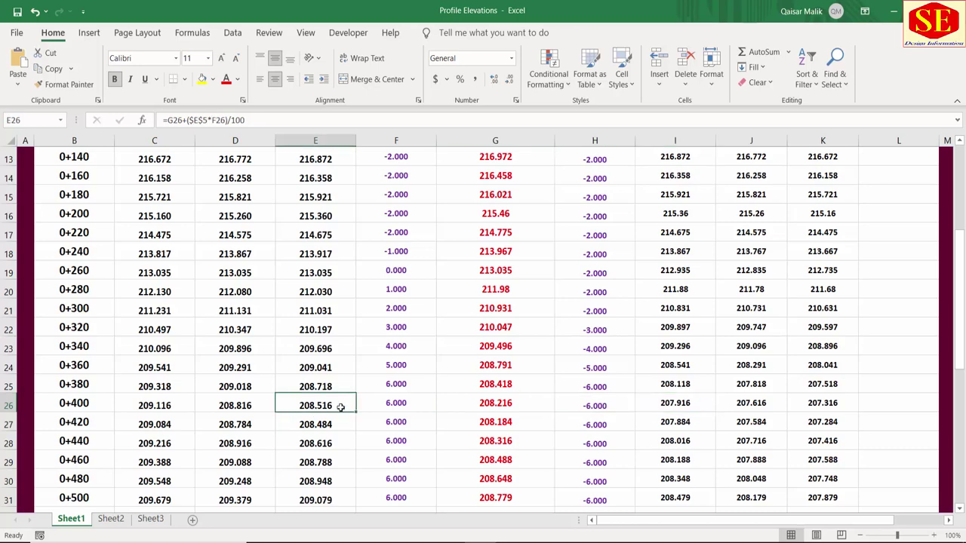
left_click(679, 404)
left_click(755, 404)
left_click(811, 406)
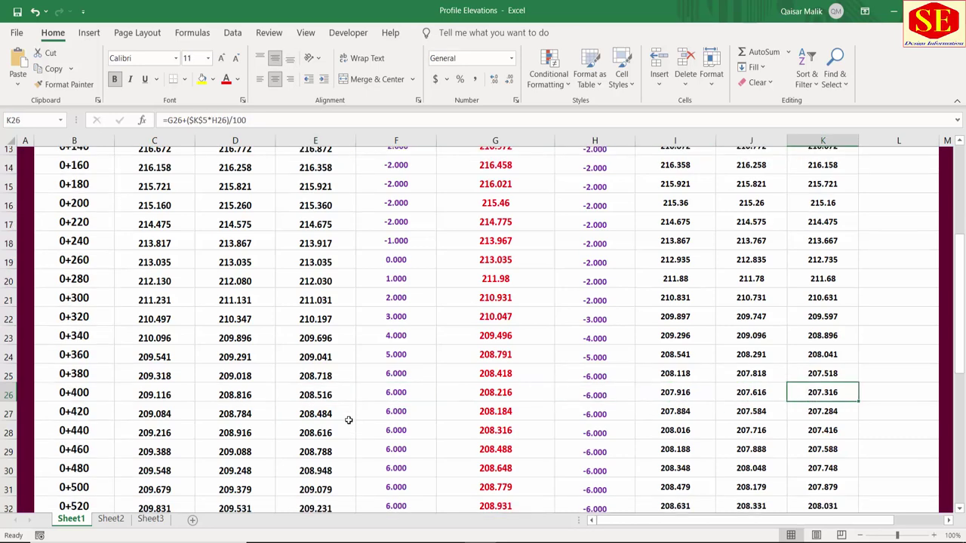
scroll(345, 420, "down", 7)
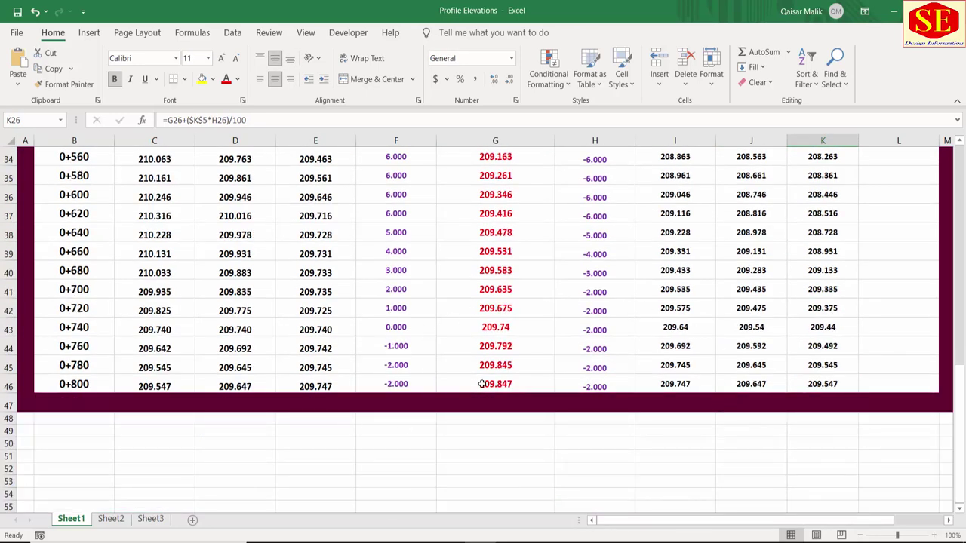
scroll(481, 384, "up", 4)
scroll(483, 381, "up", 1)
scroll(491, 375, "up", 4)
scroll(596, 302, "up", 1)
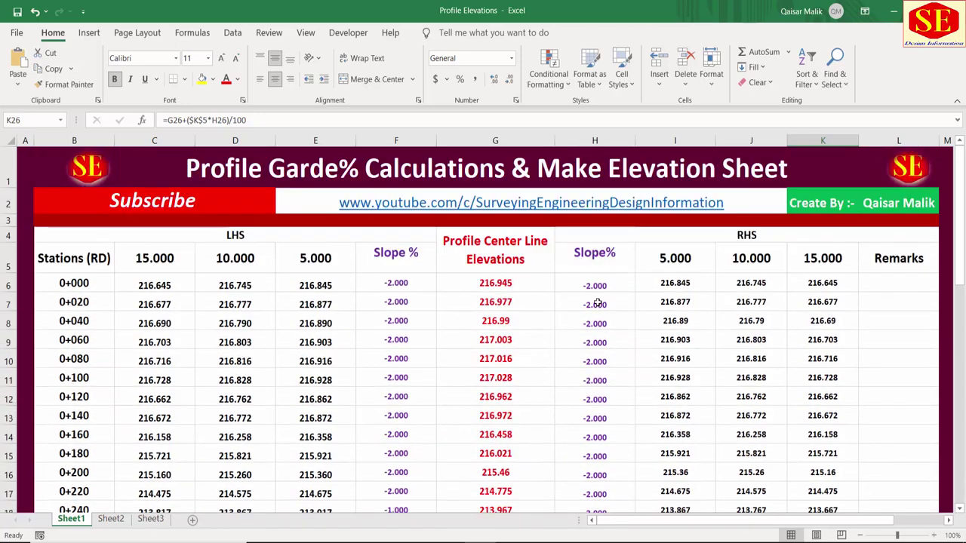
Give header range B4:K5 double-line outline and inside borders via Format Cells
left_click_drag(103, 235, 776, 258)
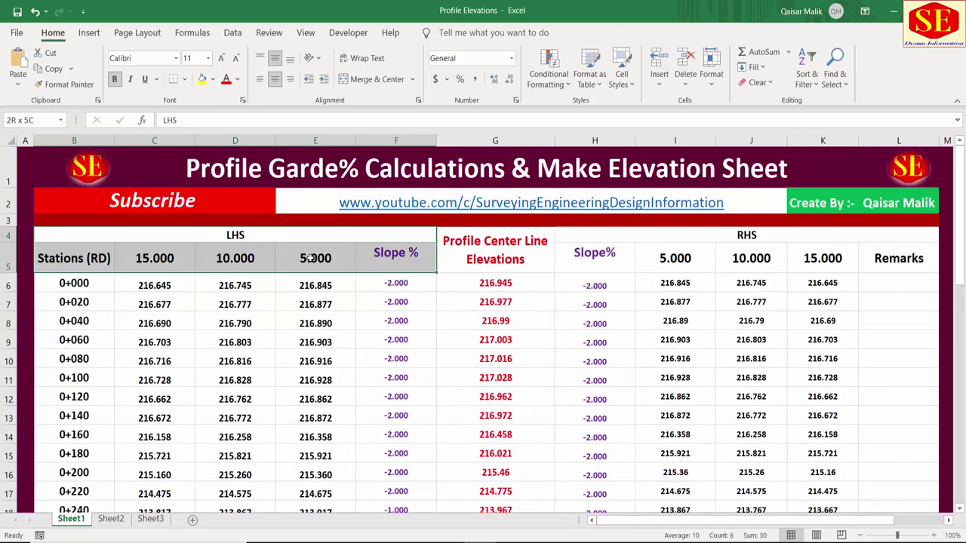
right_click(743, 257)
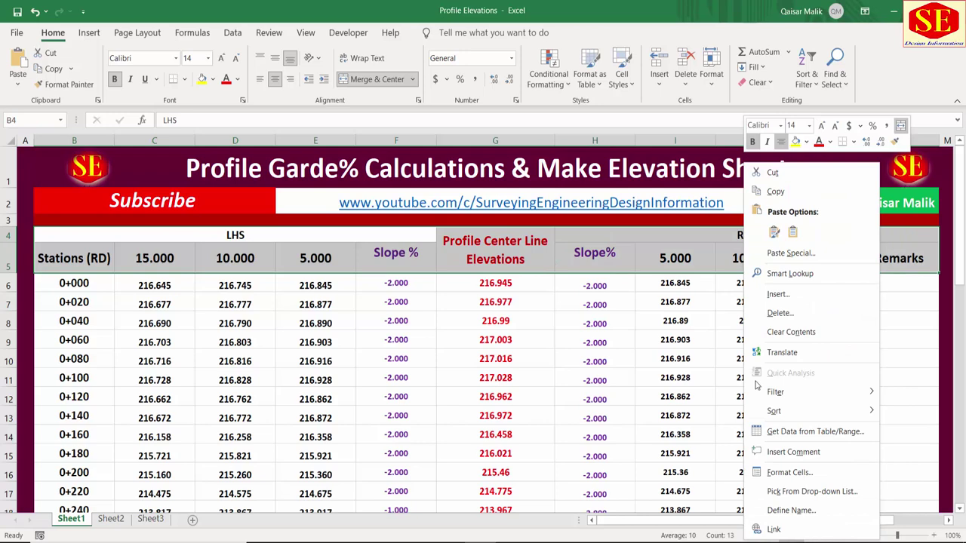
left_click(761, 469)
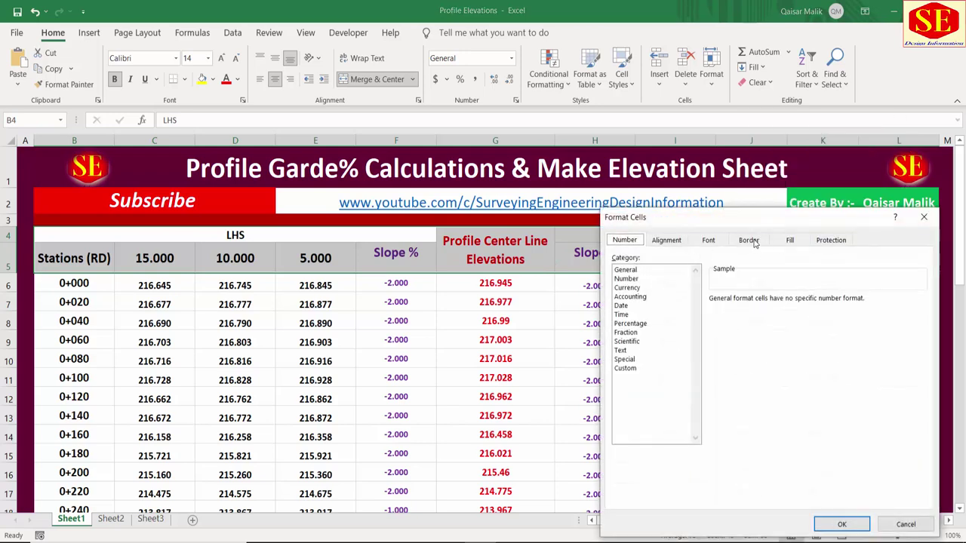
left_click(754, 241)
left_click_drag(747, 217, 631, 191)
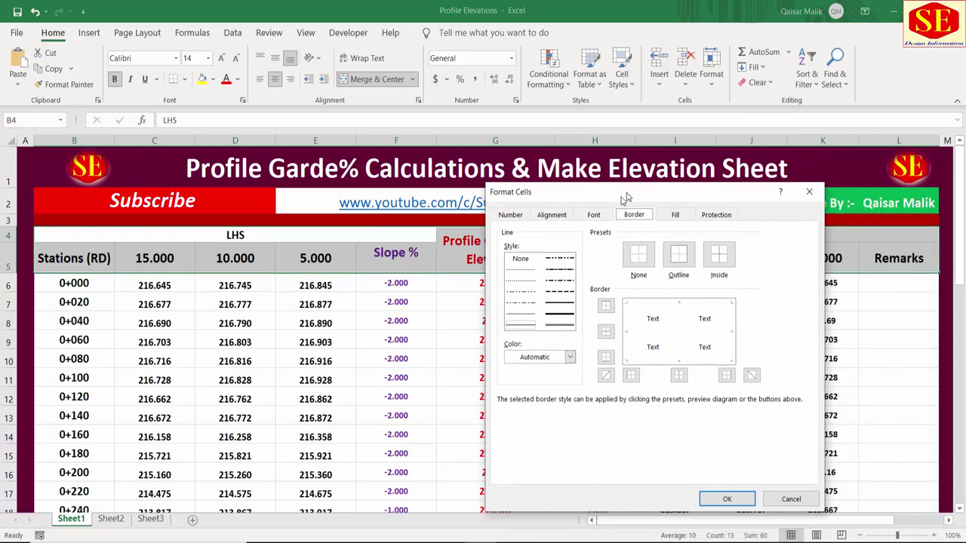
left_click(556, 328)
left_click(677, 257)
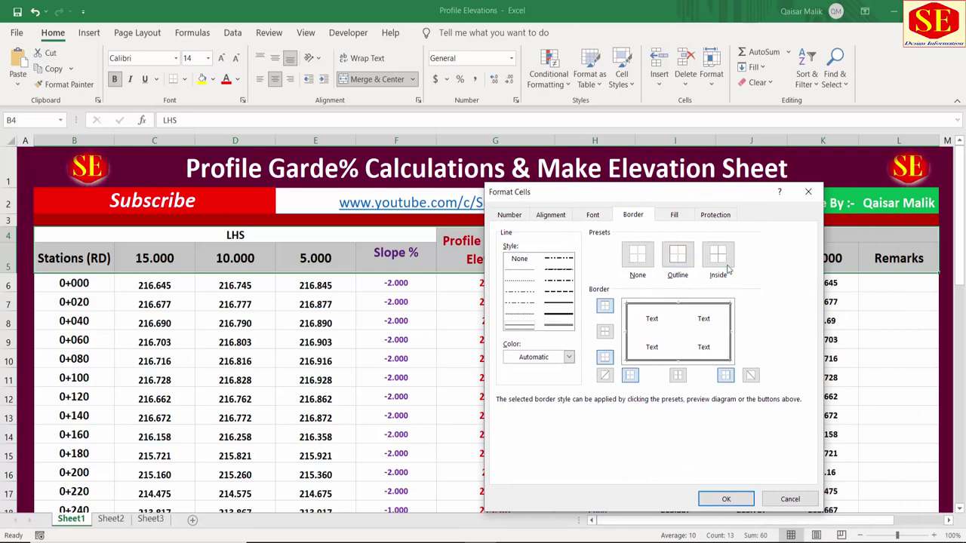
left_click(720, 260)
left_click(717, 499)
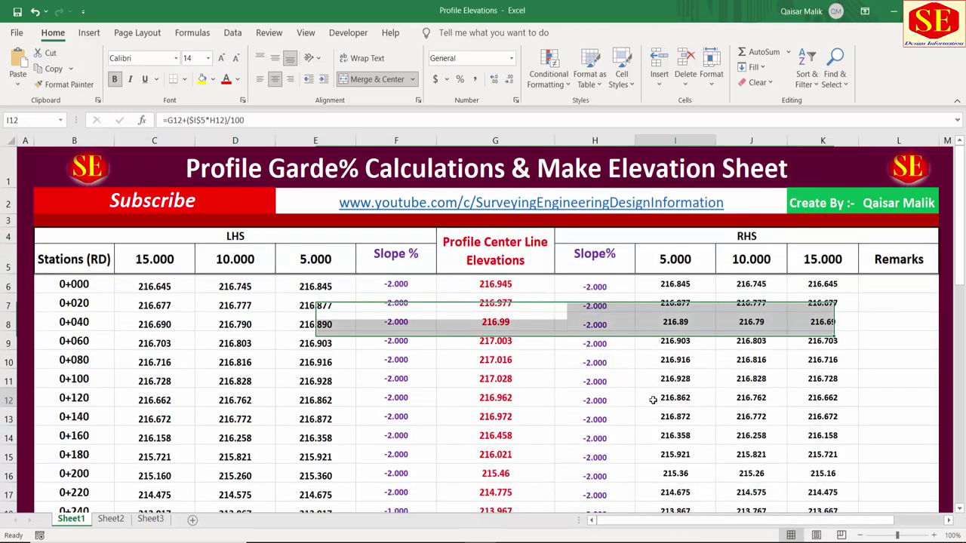
Border the B6:L46 table body with thin solid outline and inside lines
mouse_move(96, 291)
left_mouse_down()
mouse_move(860, 457)
mouse_move(901, 520)
left_mouse_up()
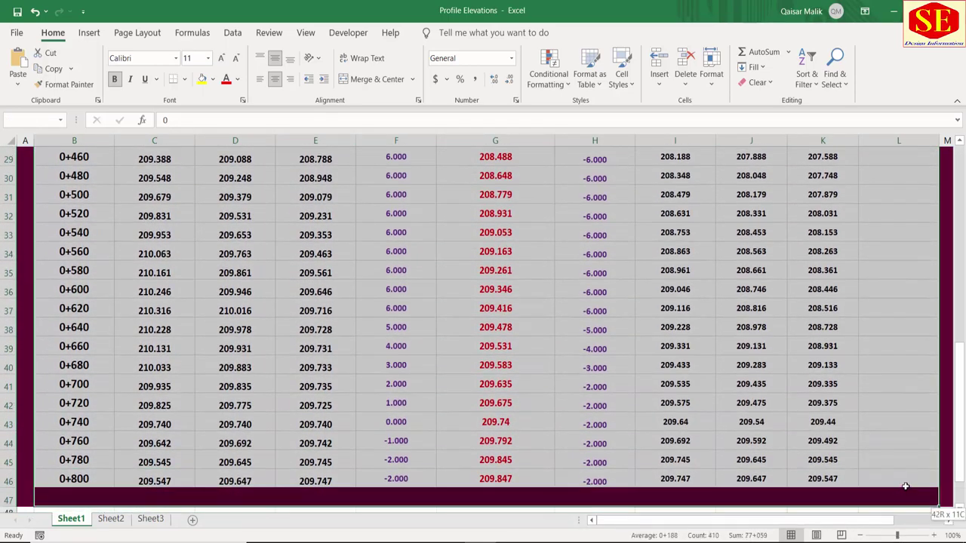
right_click(755, 475)
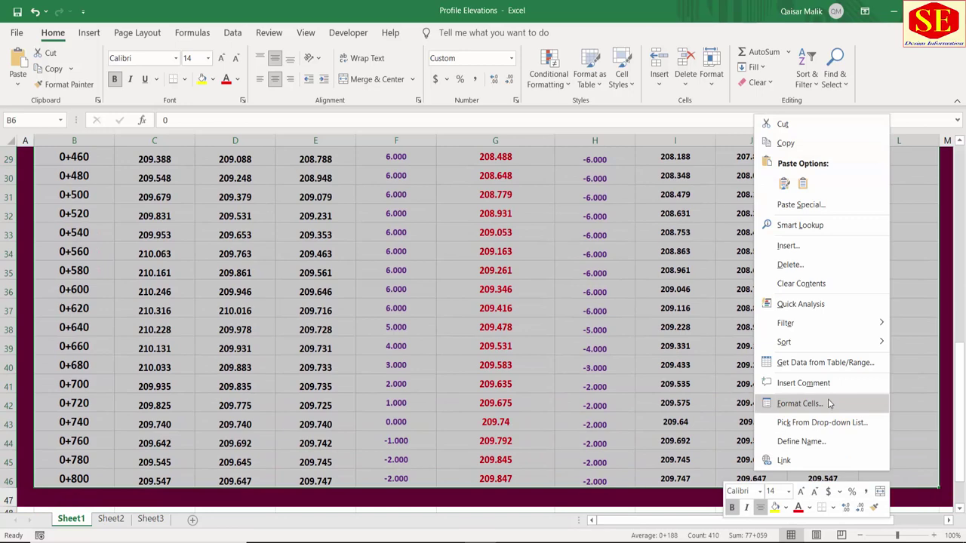
left_click(800, 404)
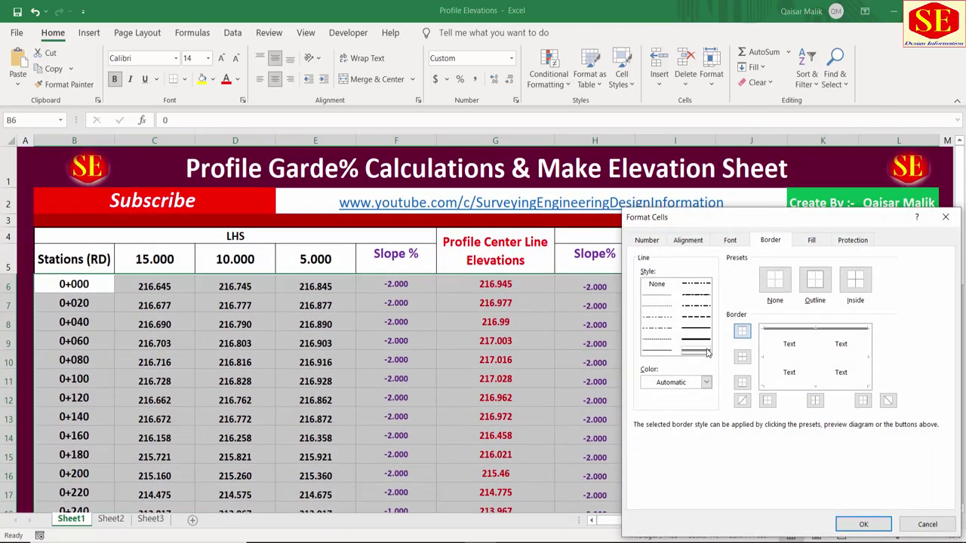
left_click(815, 281)
left_click(659, 351)
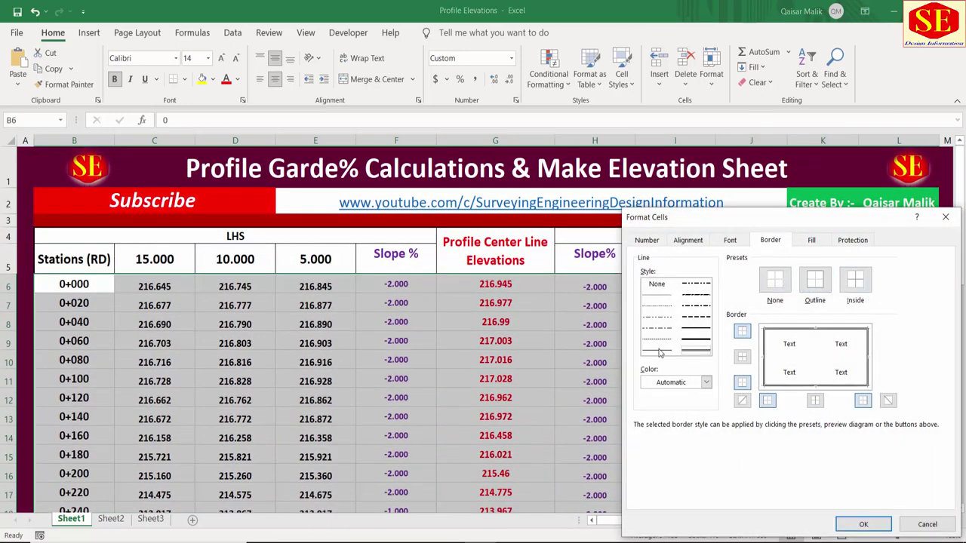
left_click(659, 352)
left_click(855, 281)
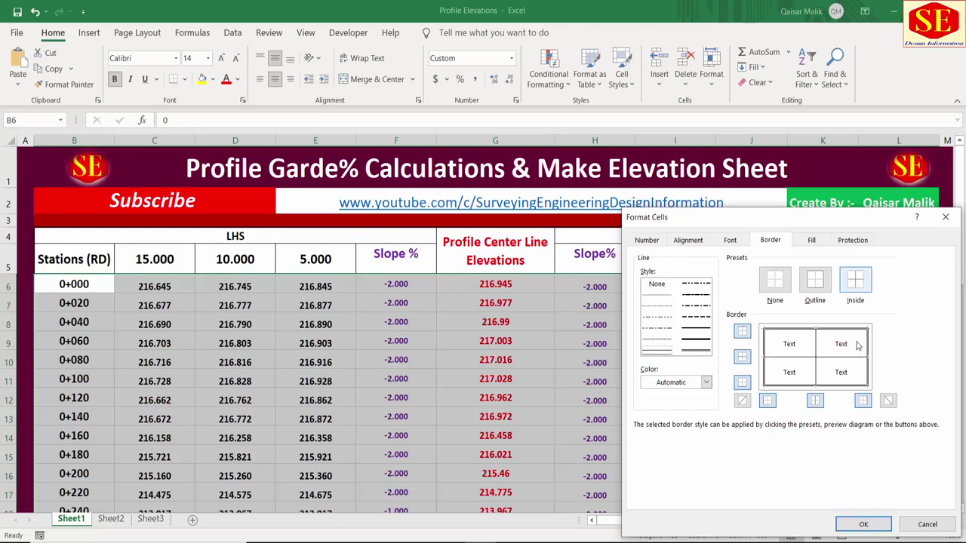
left_click(860, 524)
left_click(675, 435)
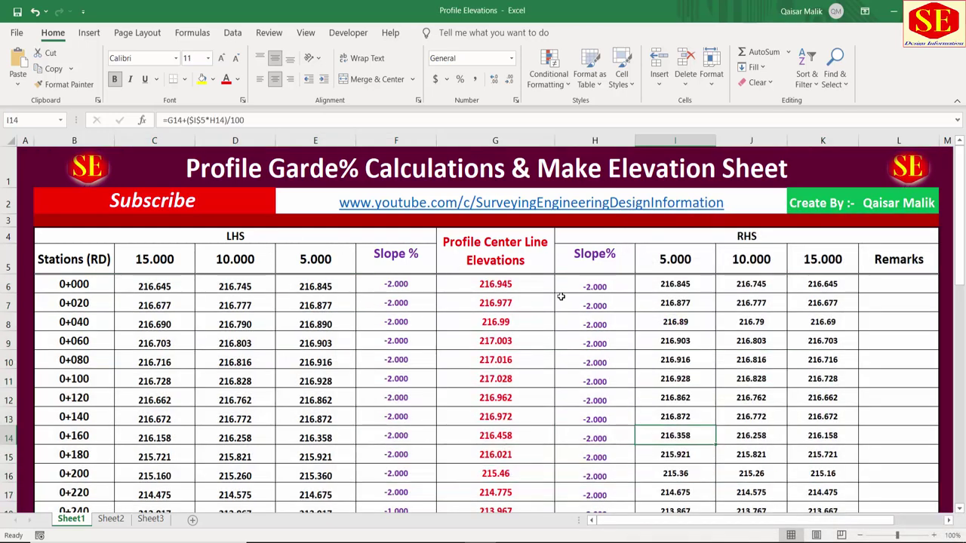
scroll(526, 334, "down", 1)
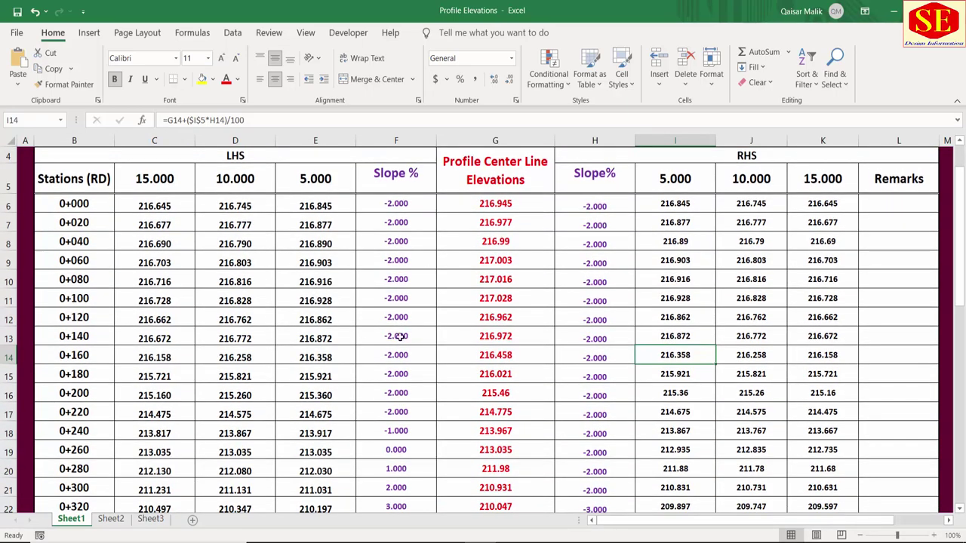
scroll(437, 336, "down", 1)
scroll(437, 332, "down", 1)
scroll(437, 332, "down", 1)
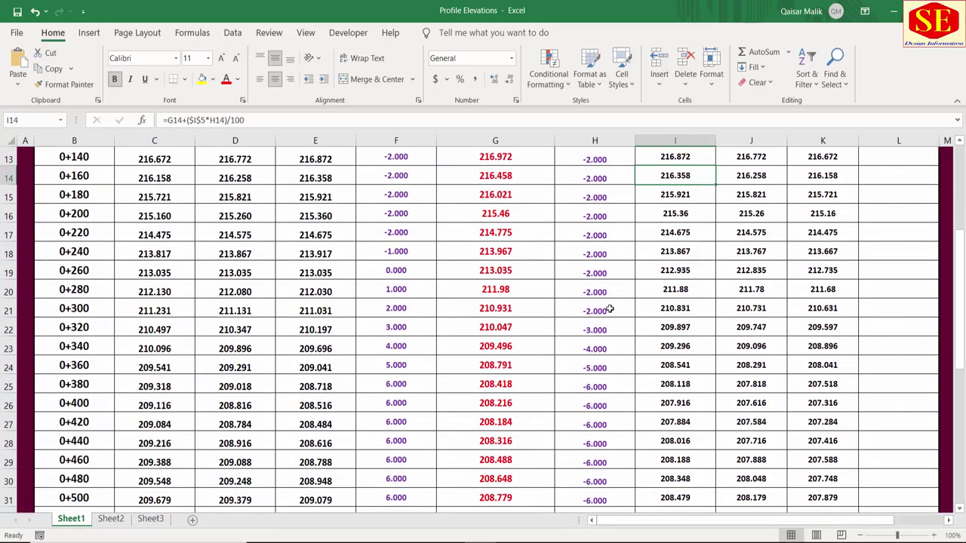
scroll(615, 256, "up", 4)
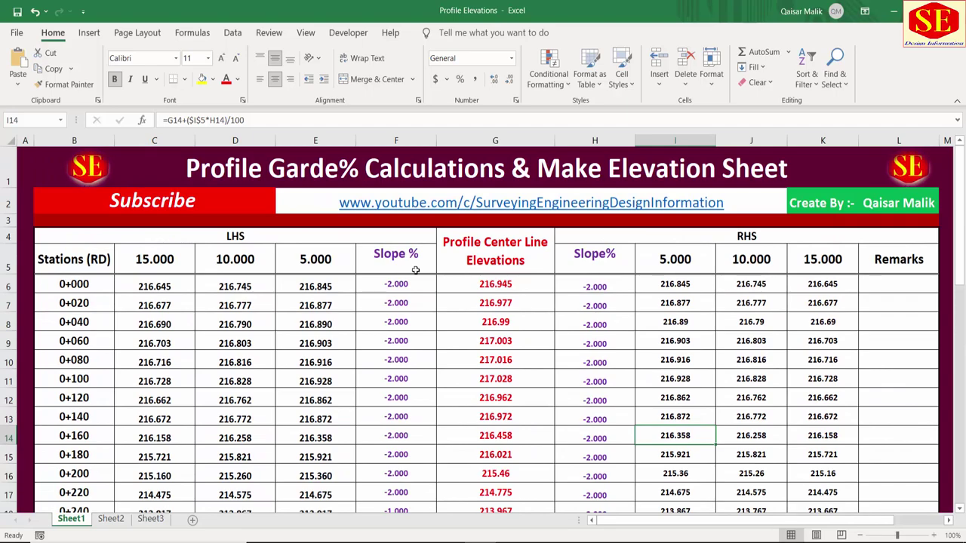
scroll(415, 270, "down", 1)
scroll(440, 271, "down", 1)
scroll(460, 266, "down", 2)
scroll(674, 363, "down", 1)
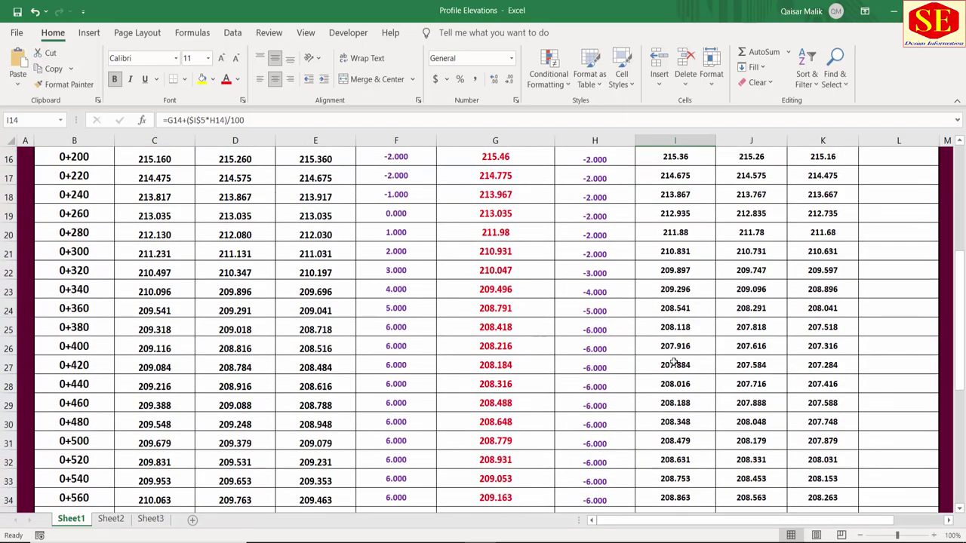
scroll(572, 379, "down", 1)
scroll(518, 352, "down", 1)
scroll(517, 351, "down", 1)
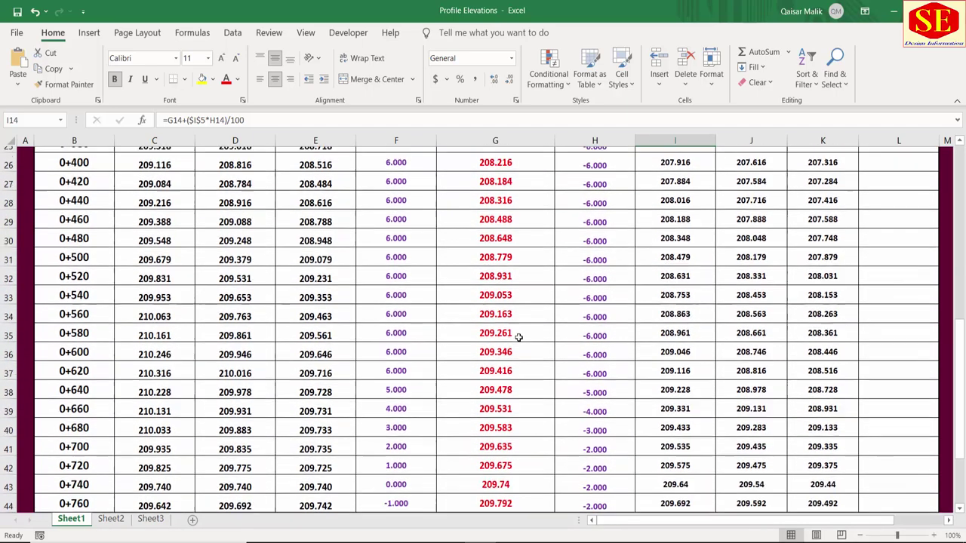
scroll(512, 354, "down", 1)
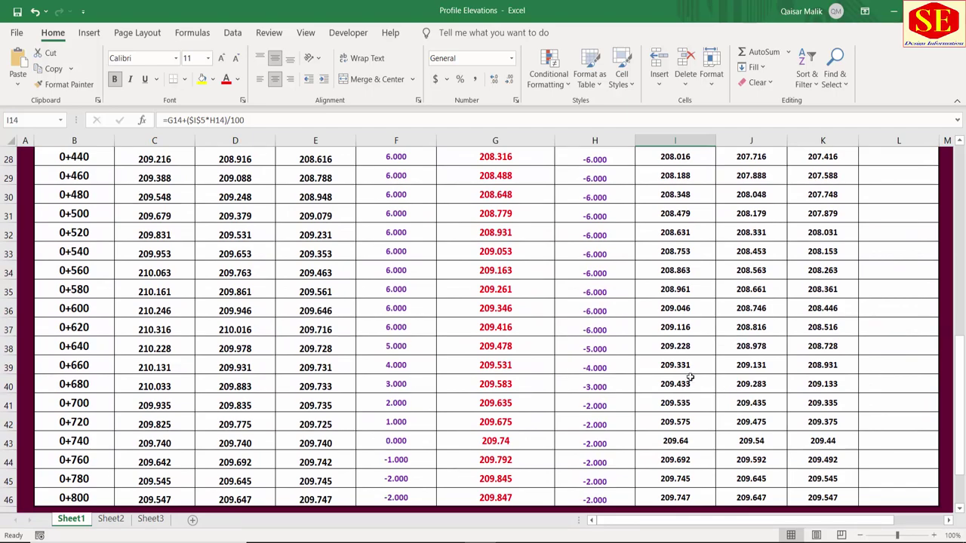
scroll(687, 375, "up", 6)
scroll(689, 376, "up", 2)
scroll(689, 376, "up", 1)
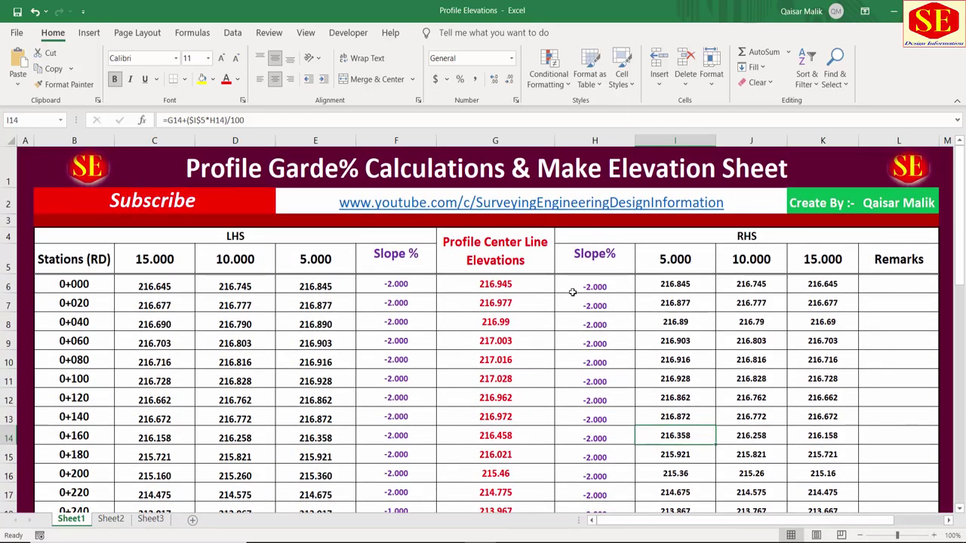